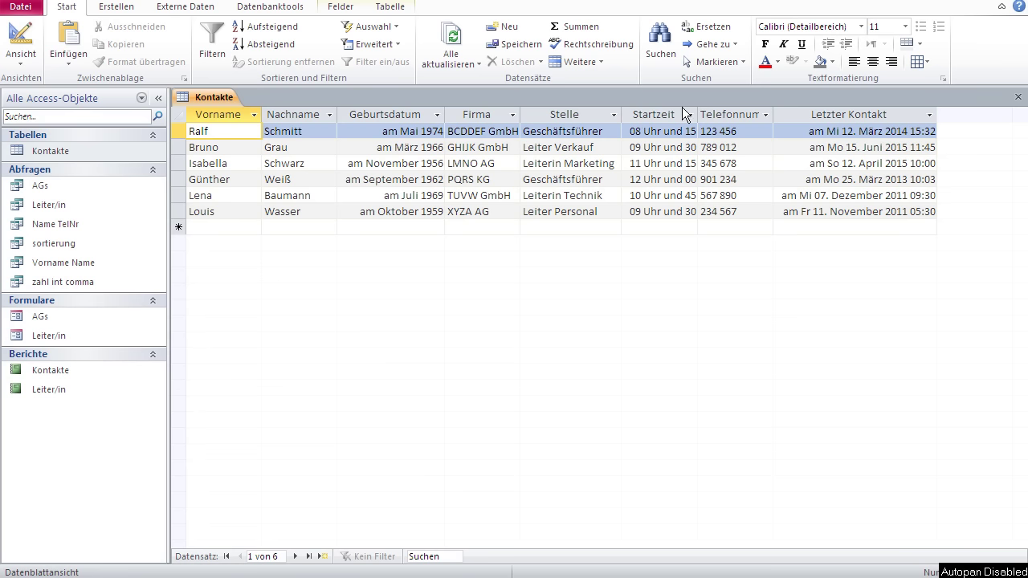
Step: In the design of the Kontakte table, insert a field named Gehalt above Startzeit with the data type Zahl
left_click(18, 48)
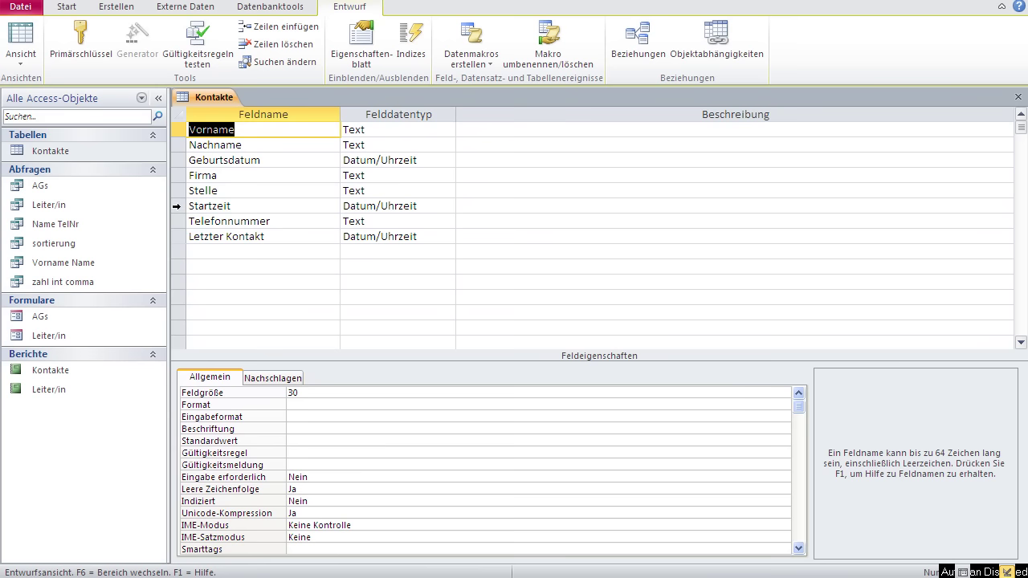
left_click(177, 207)
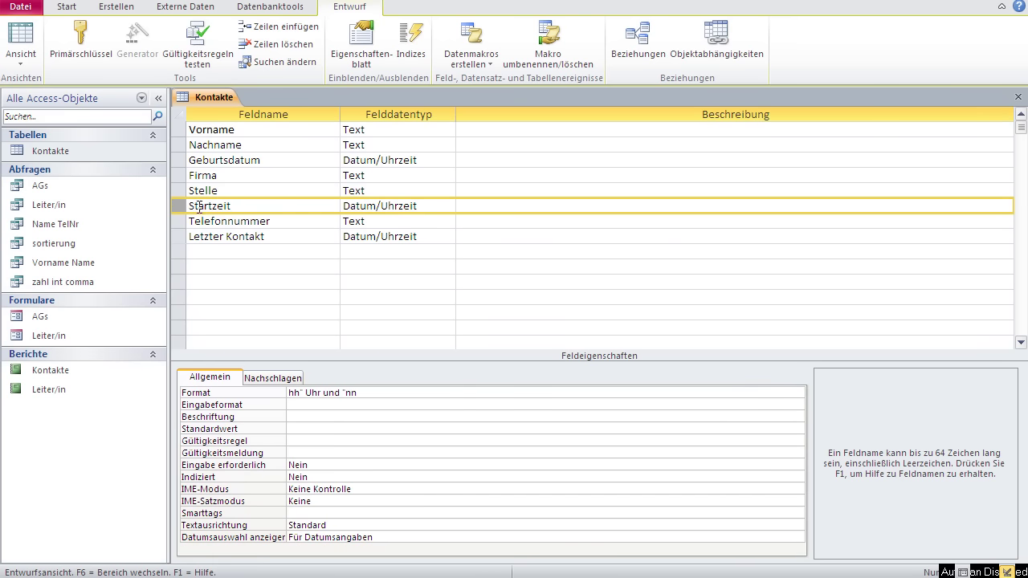
left_click(281, 32)
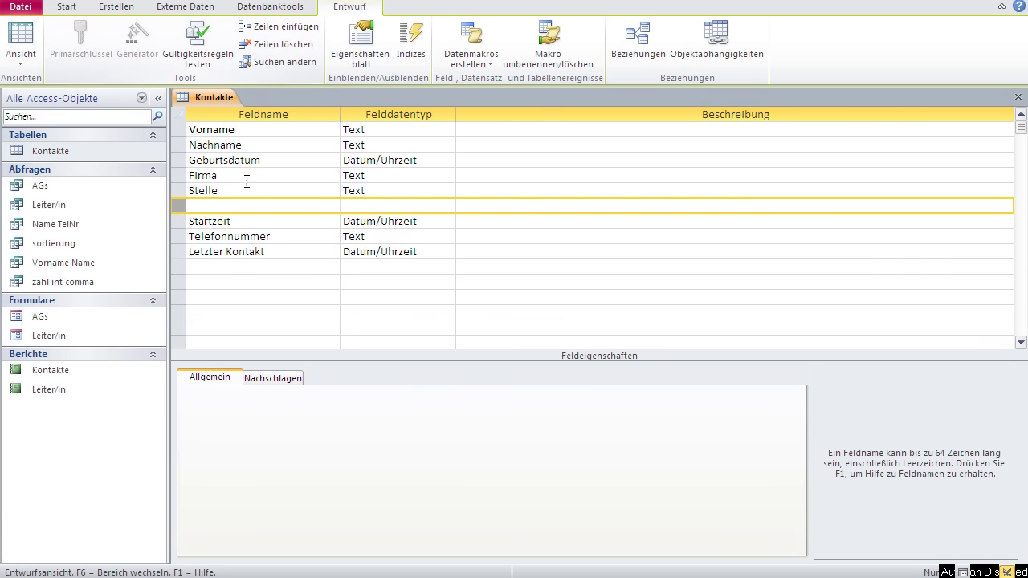
left_click(241, 205)
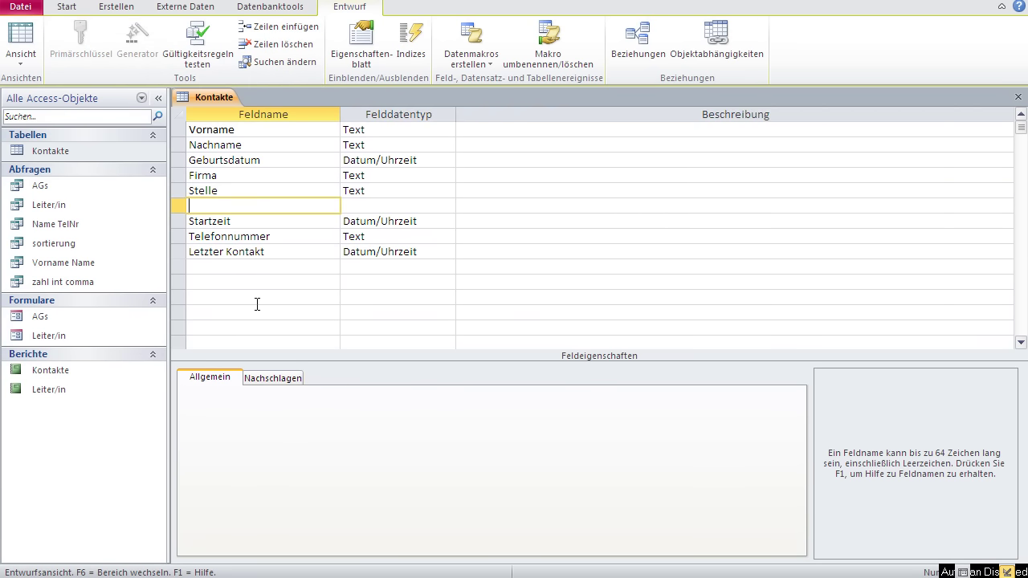
type("Gehalt")
key("Tab")
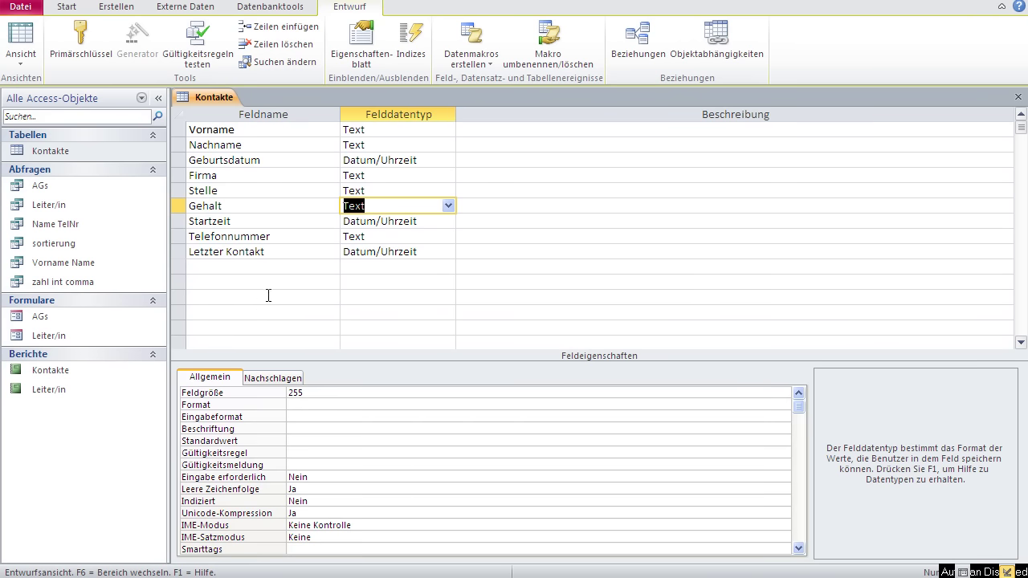
left_click(449, 205)
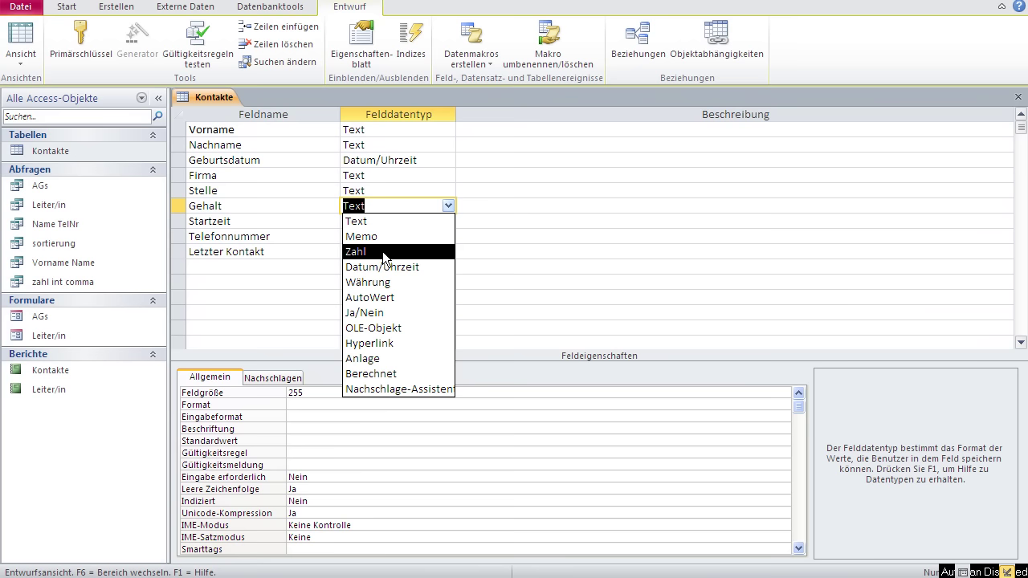
left_click(382, 251)
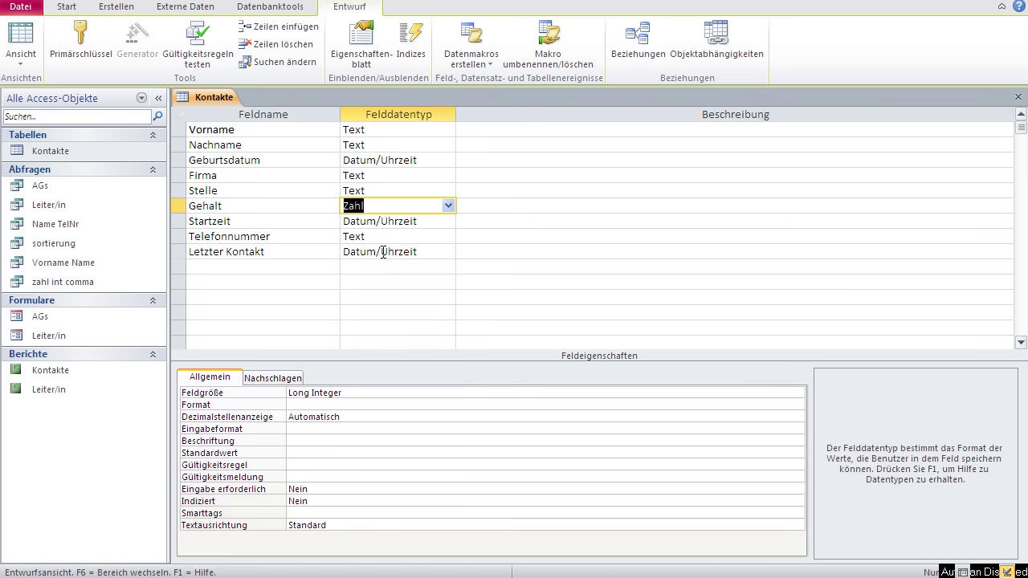
Step: Compare the field properties of Nachname, Geburtsdatum and Gehalt, and view the available field sizes for Gehalt
left_click(352, 393)
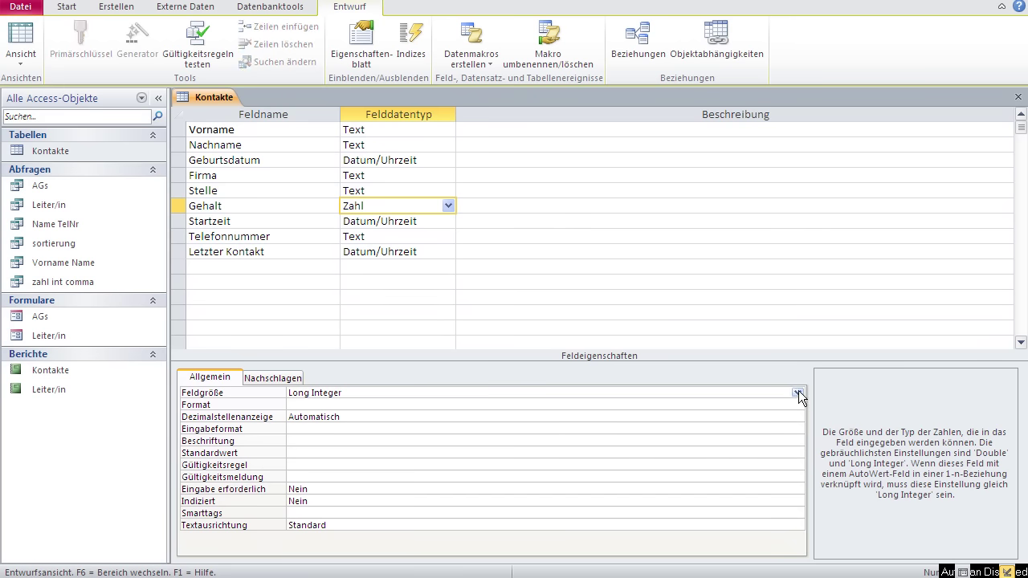
left_click(408, 145)
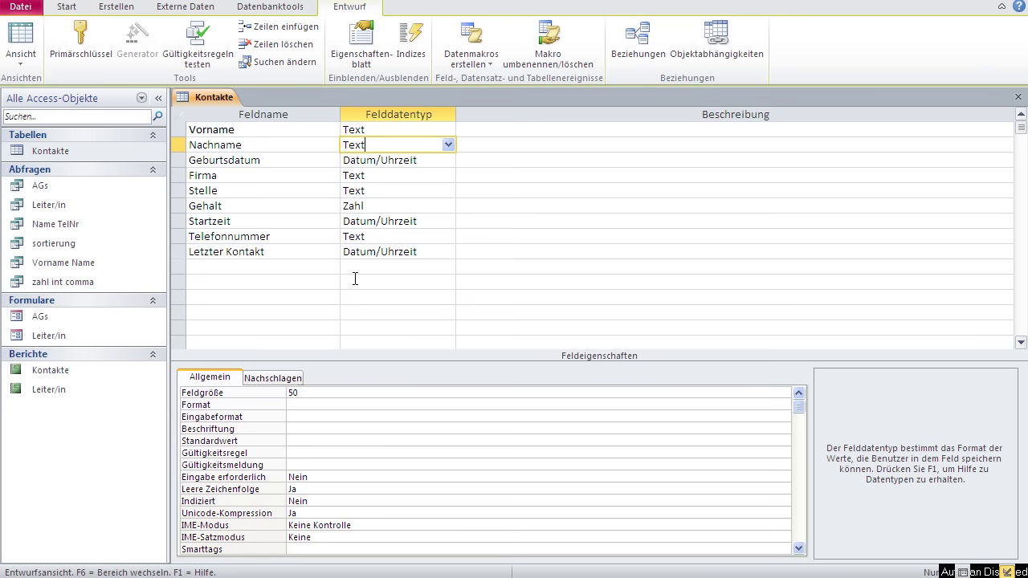
left_click(381, 160)
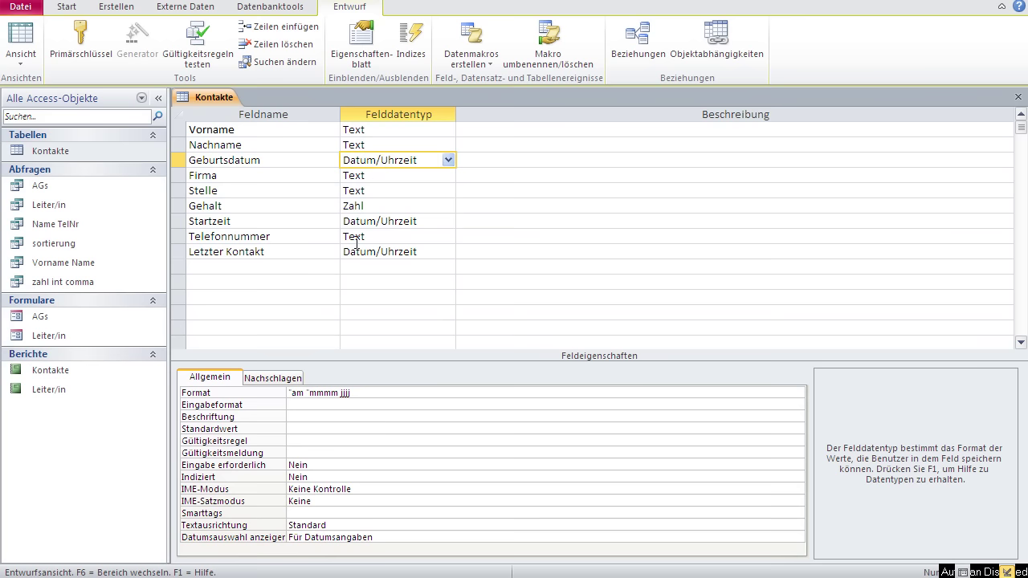
left_click(369, 206)
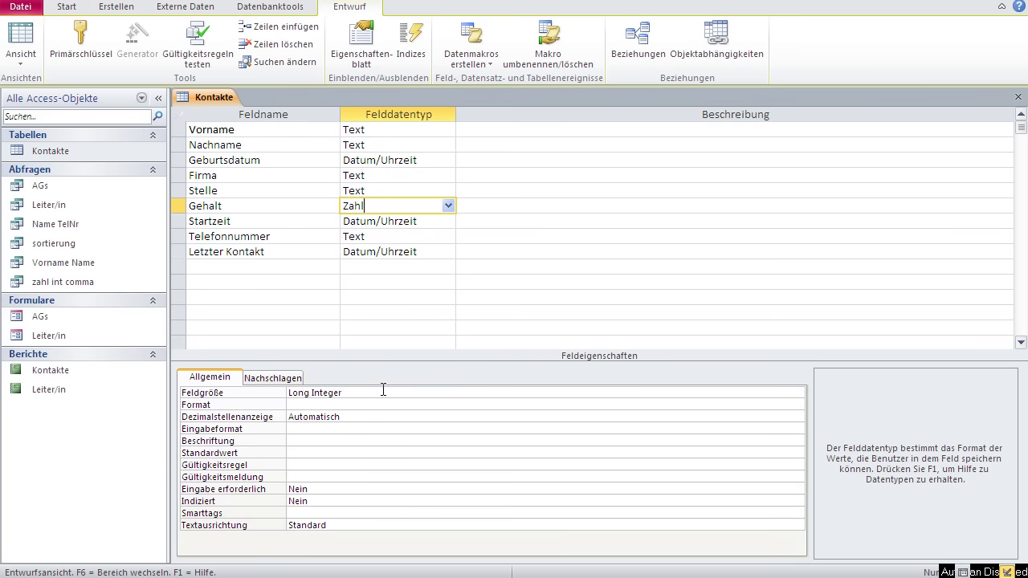
left_click(383, 392)
left_click(795, 393)
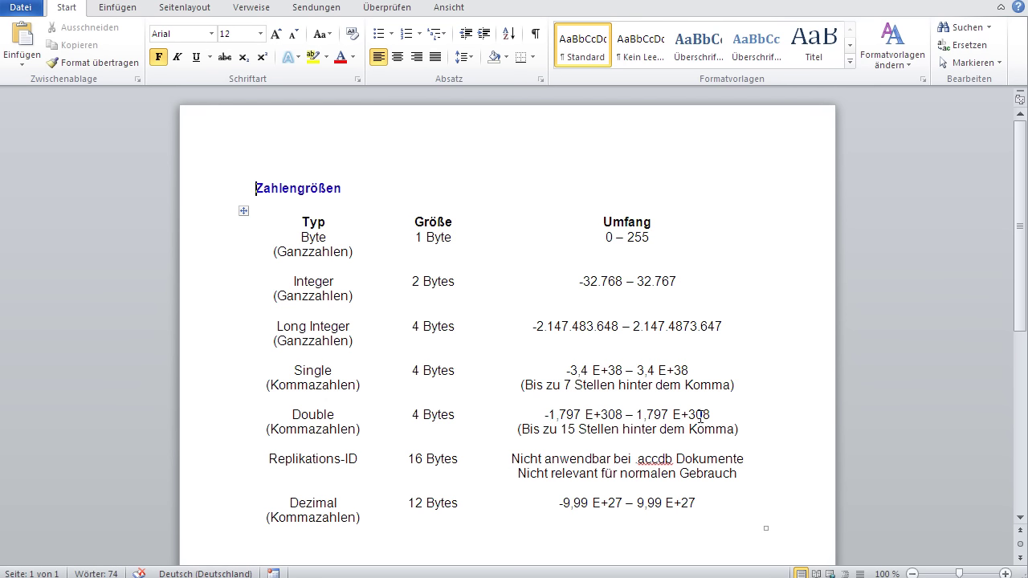
Step: In the Zahlengrößen Word document, change the size of Double to 8 Bytes and highlight the rows from Byte to Double
double_click(414, 414)
type("8")
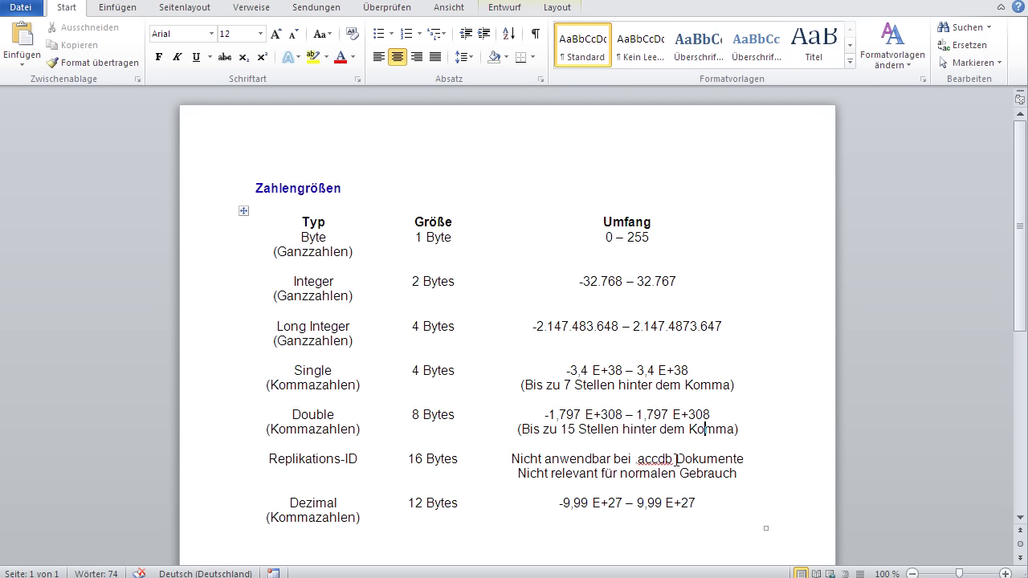
left_click_drag(675, 459, 637, 462)
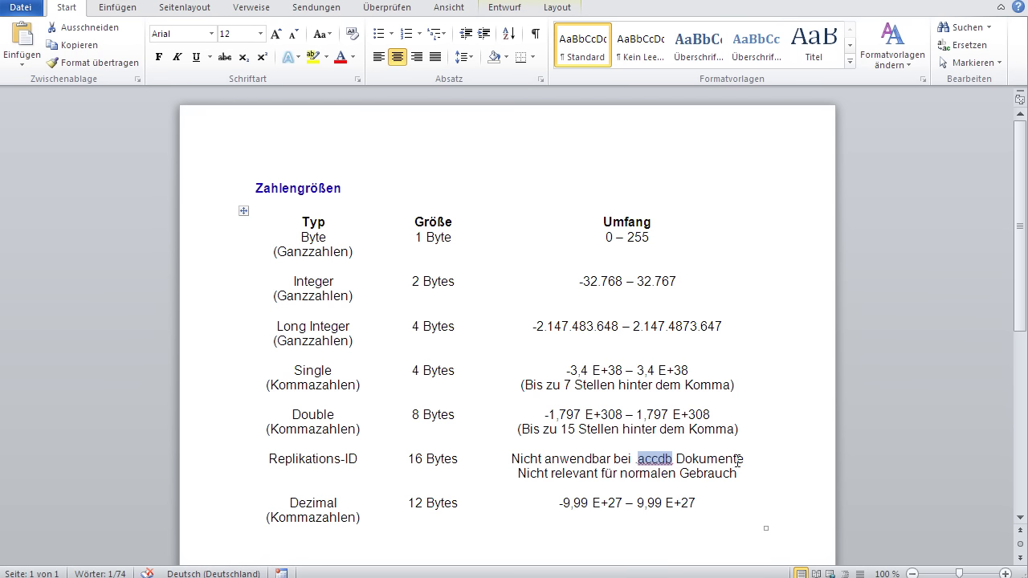
left_click_drag(738, 429, 281, 263)
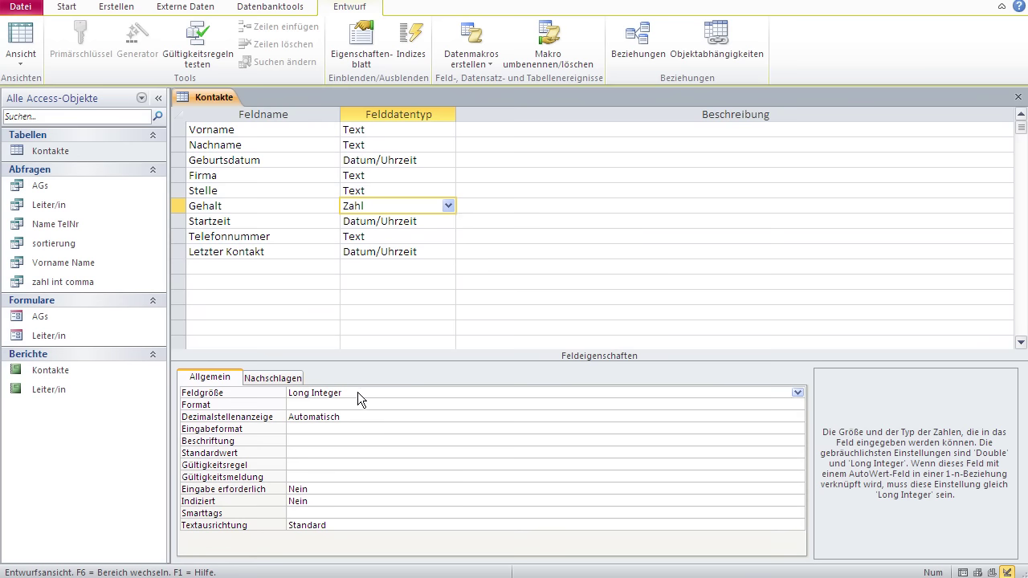
Step: Review the field size options for Gehalt in Access, switch to the Word document and highlight the range of Double
left_click(797, 393)
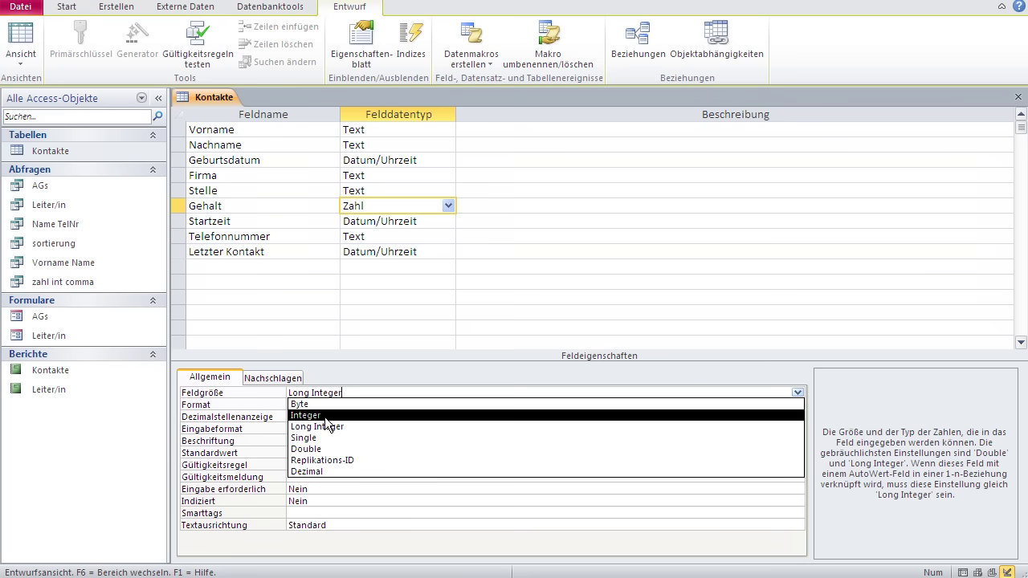
key("Down")
key("Down")
key("Down")
key("Down")
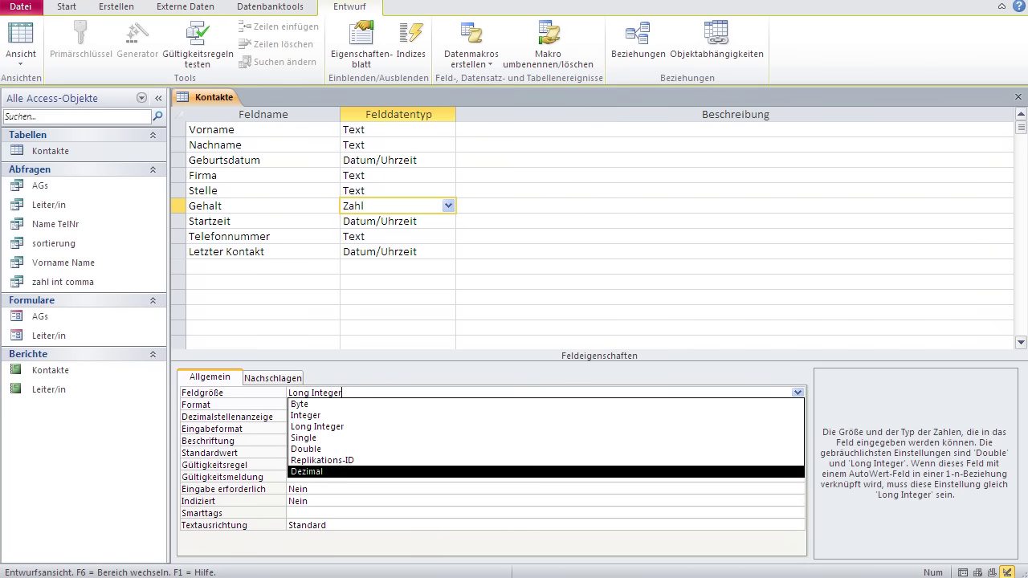
key("Escape")
key("alt+Tab")
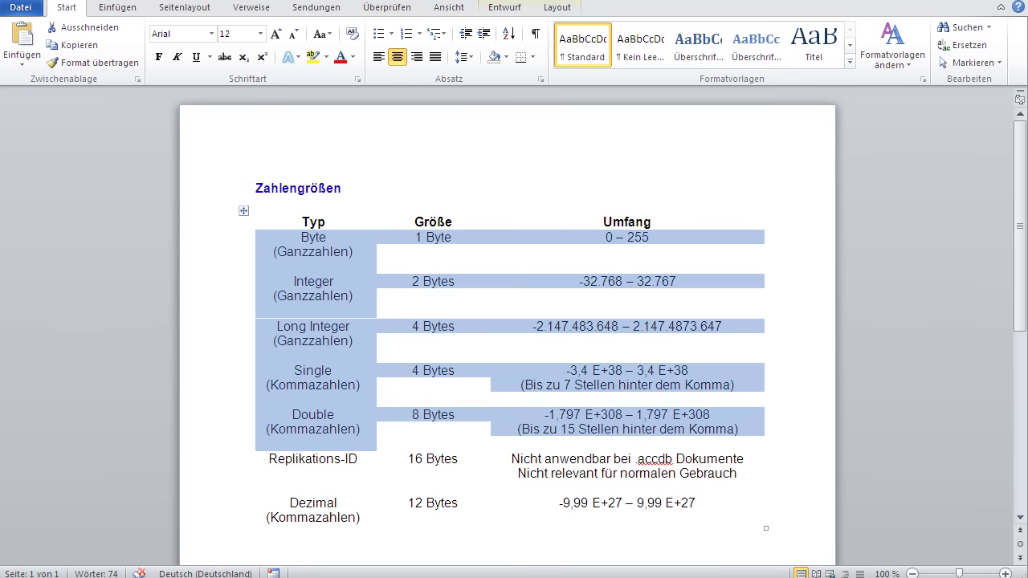
left_click(490, 430)
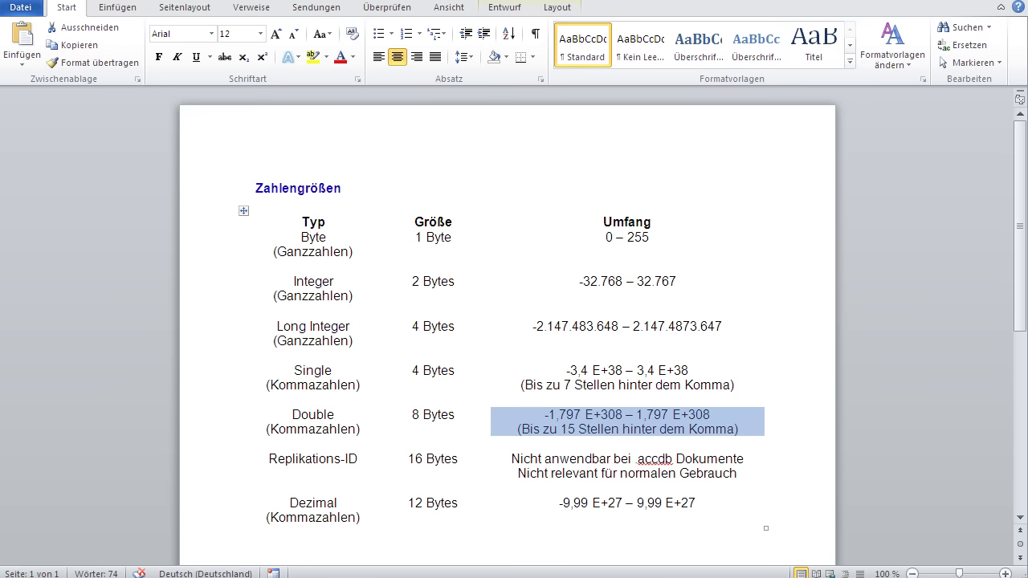
Step: Look through Gehalt's field size options in Access again, and highlight the Single row in the Zahlengrößen Word document
key("alt+Tab")
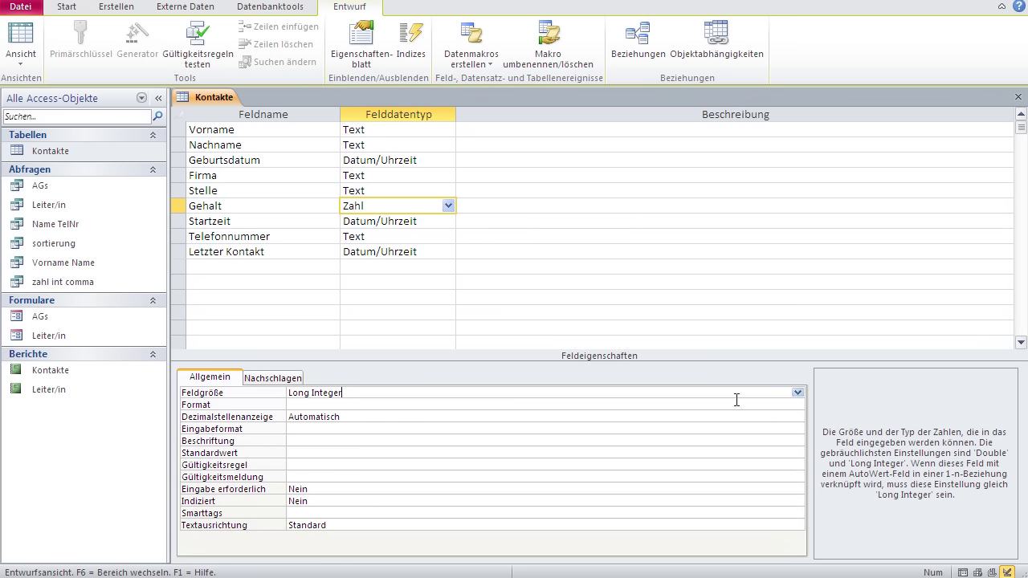
left_click(797, 393)
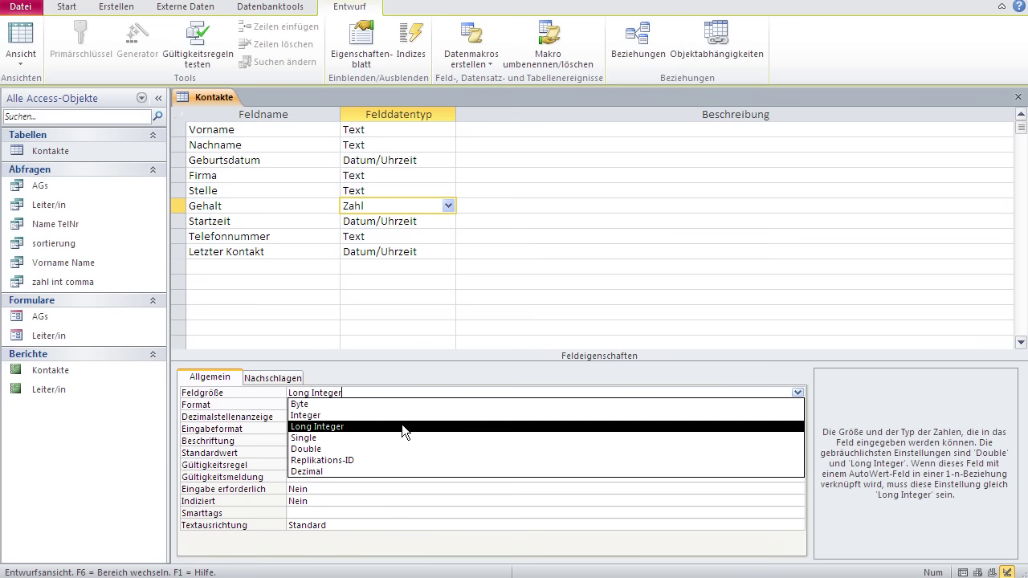
key("Down")
key("Down")
key("Down")
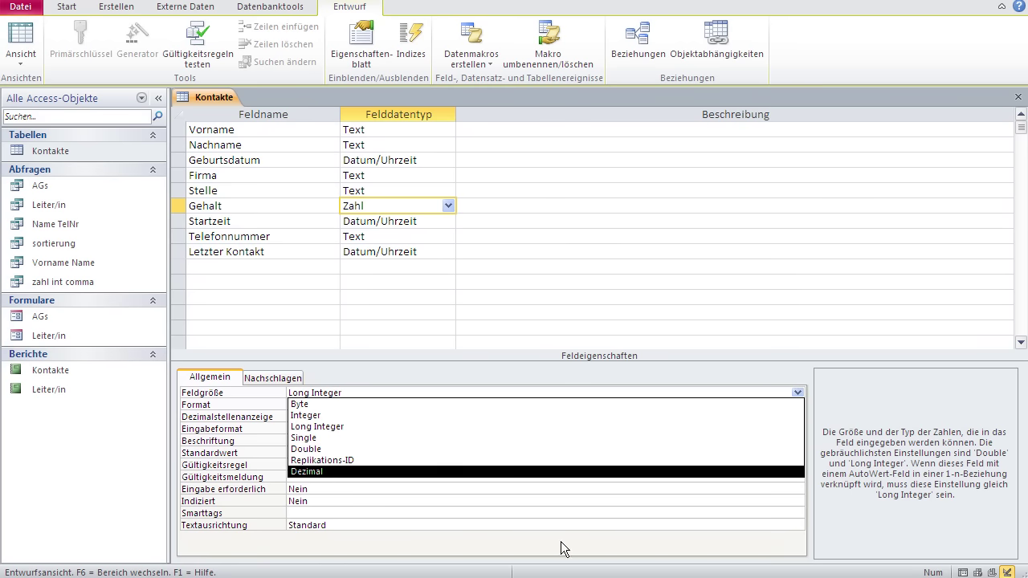
key("alt+Tab")
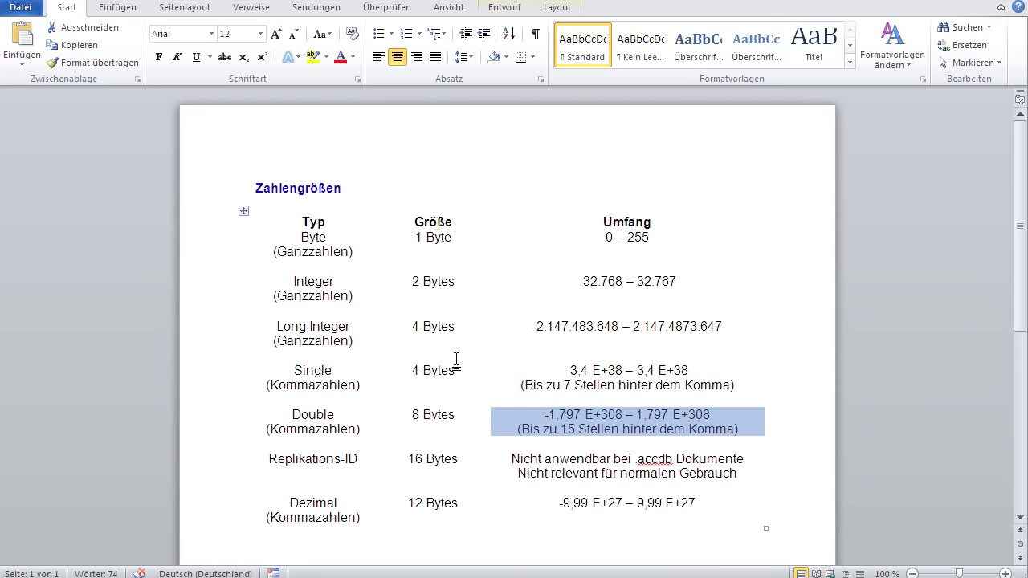
left_click(278, 372)
left_click_drag(279, 372, 541, 360)
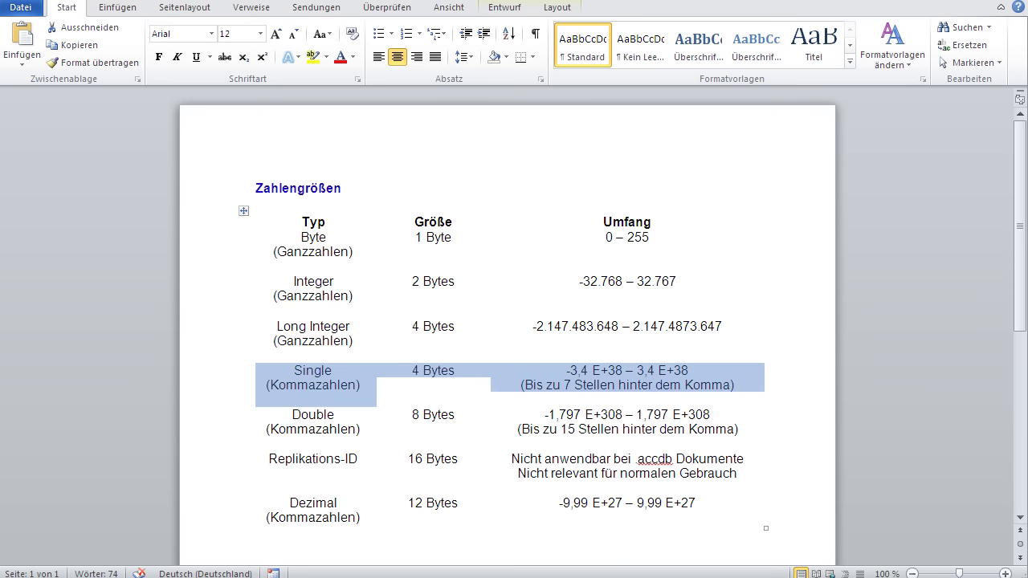
Step: Switch back to Access, set the field size of Gehalt to Single and go to its Format property
key("alt+Tab")
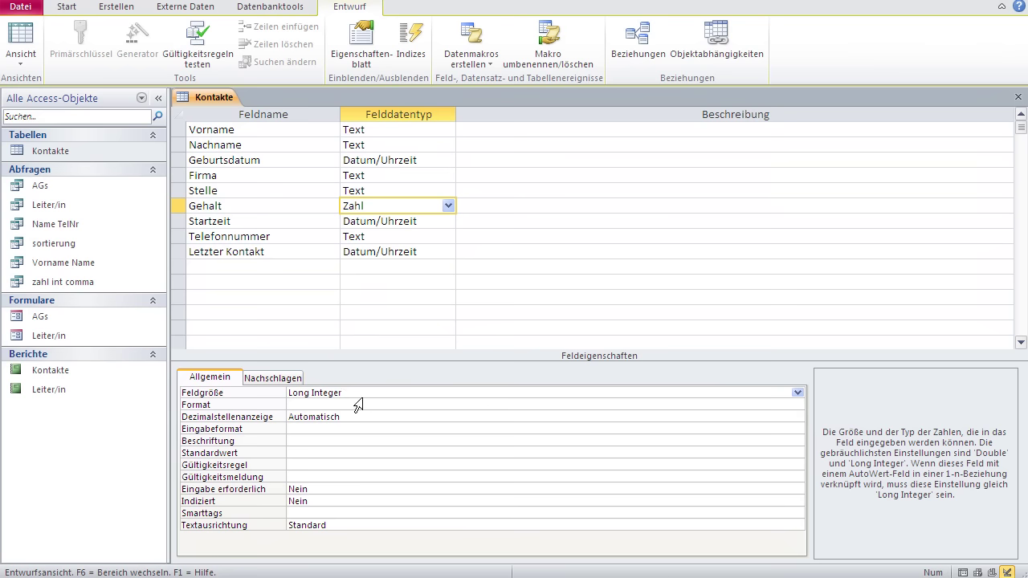
left_click(797, 392)
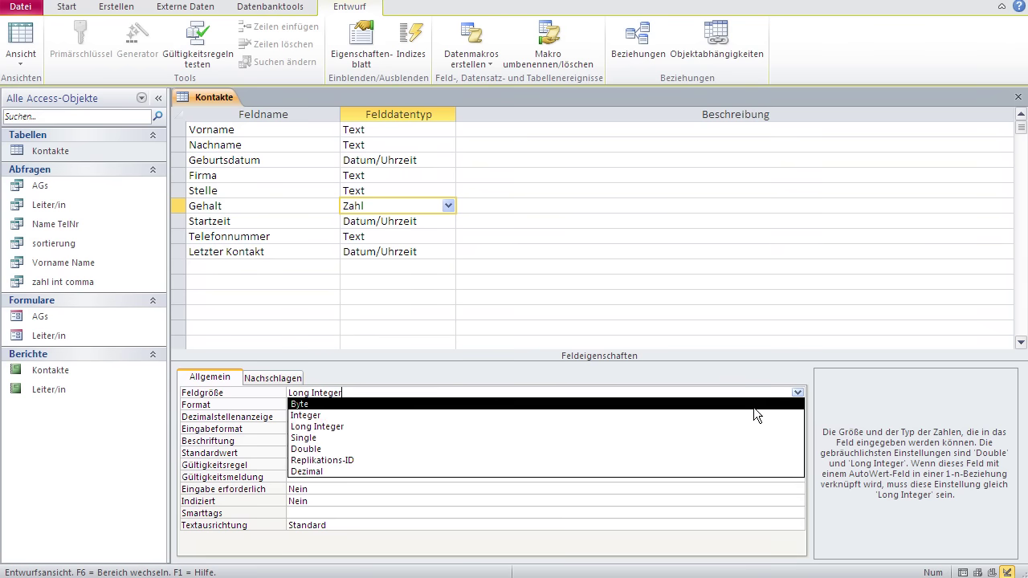
left_click(752, 410)
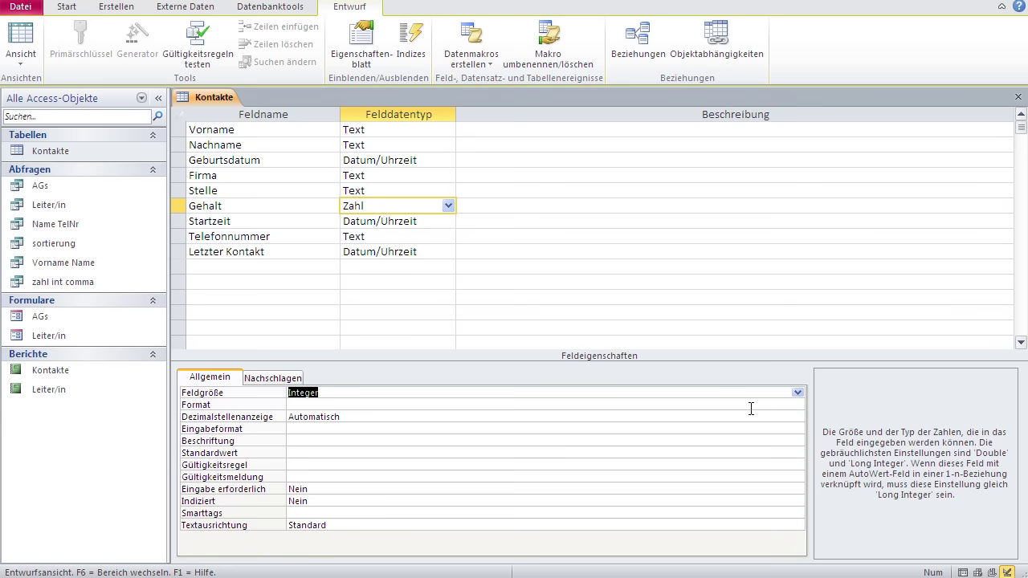
left_click(798, 392)
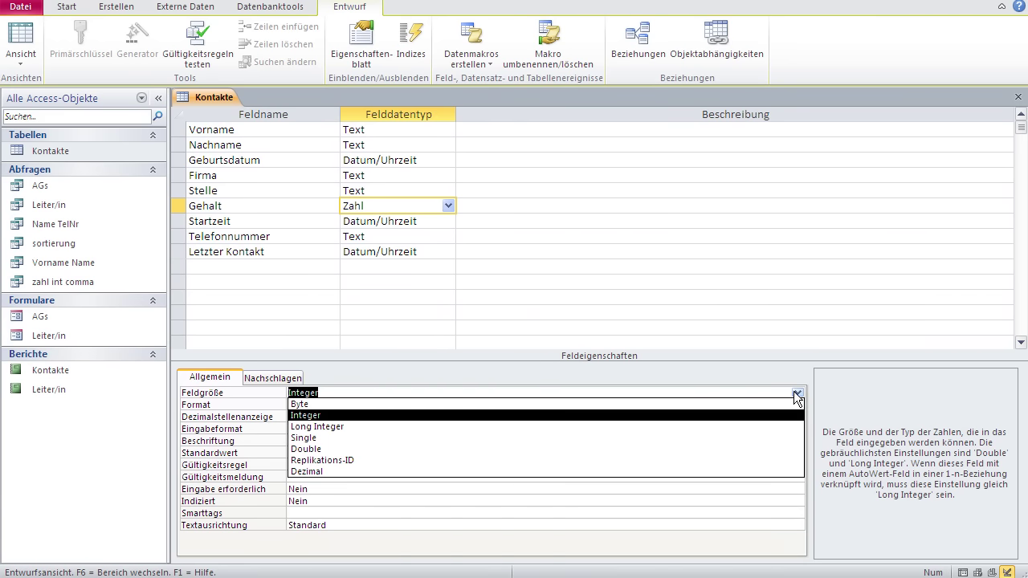
left_click(604, 442)
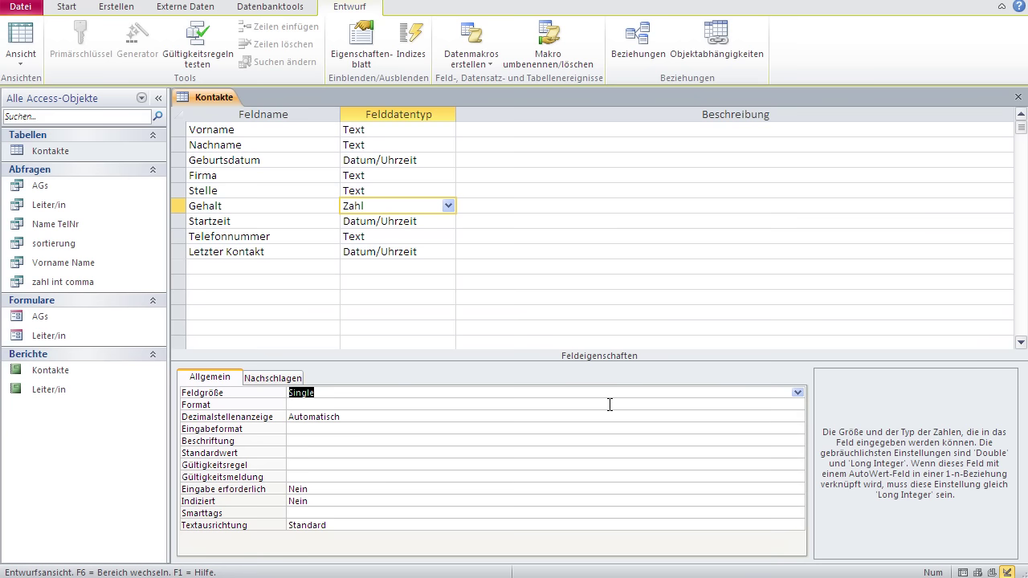
left_click(610, 405)
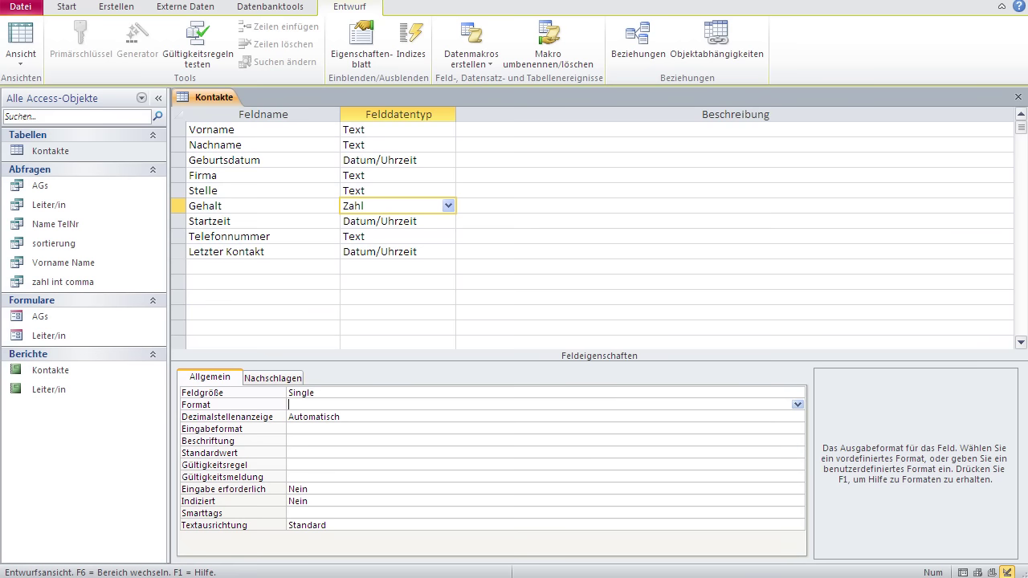
Step: Switch to the Zahlenformate Word document, change the column heading 12 to 12,43, and return to Access
key("alt+Tab")
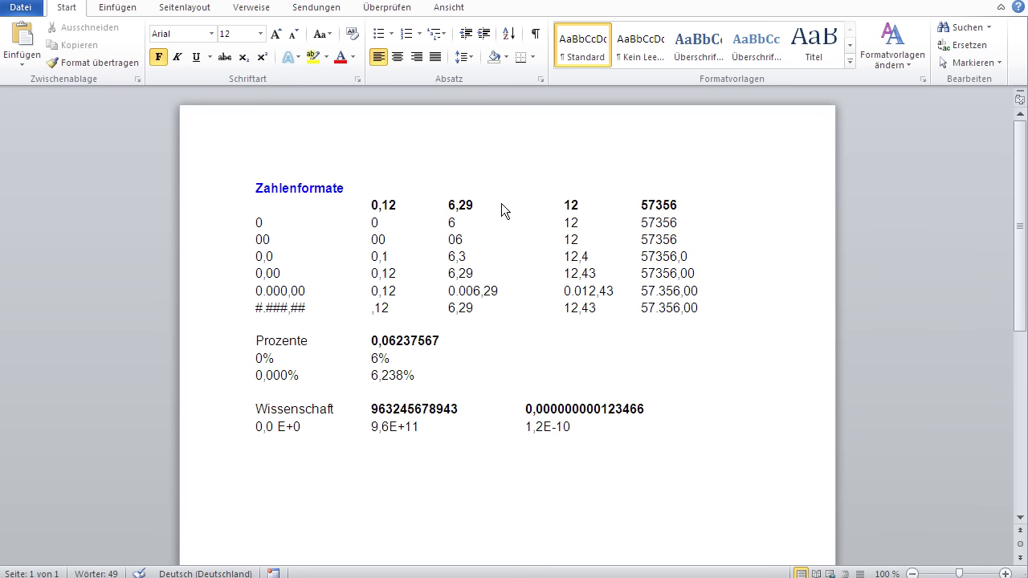
left_click(578, 206)
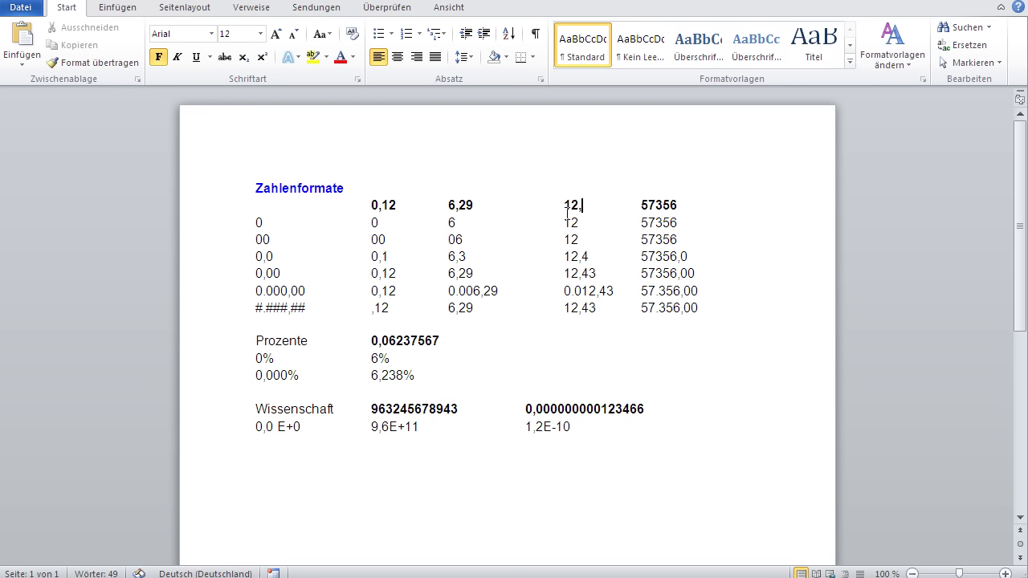
type(",43")
key("alt+Tab")
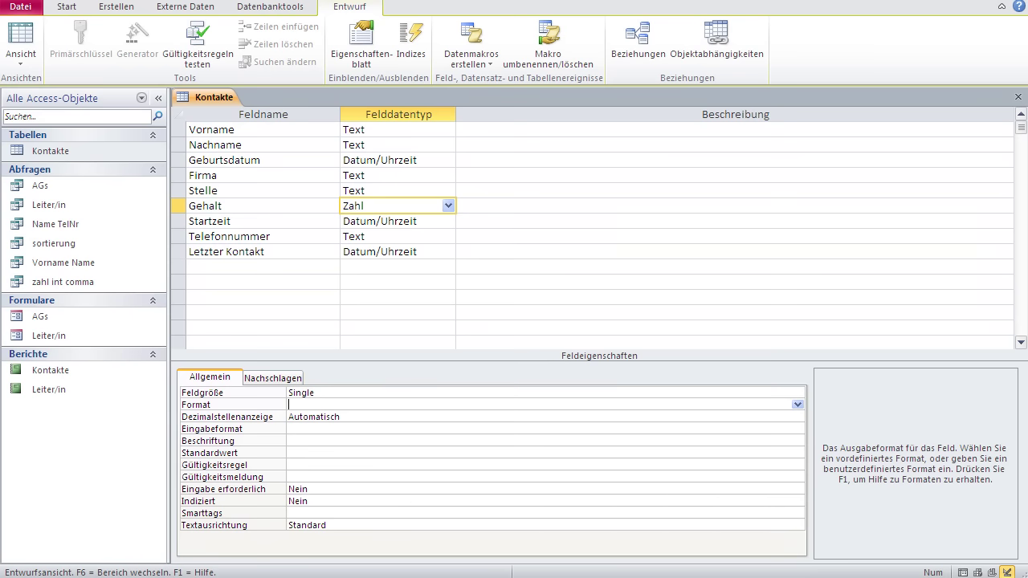
Step: Switch to the Zahlenformate Word document and highlight the 0.000 part of the format 0.000,00
key("alt+Tab")
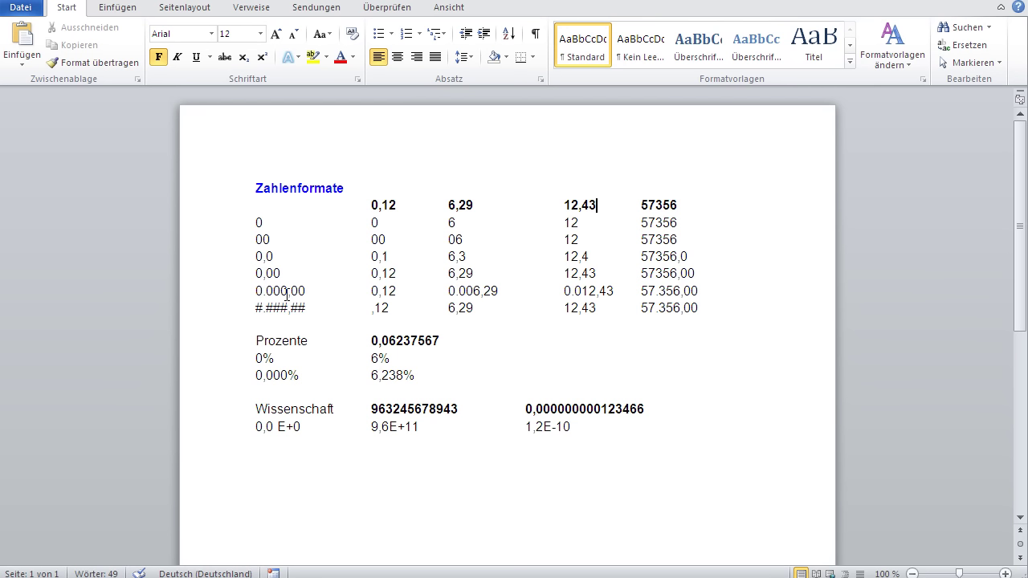
left_click_drag(287, 294, 258, 296)
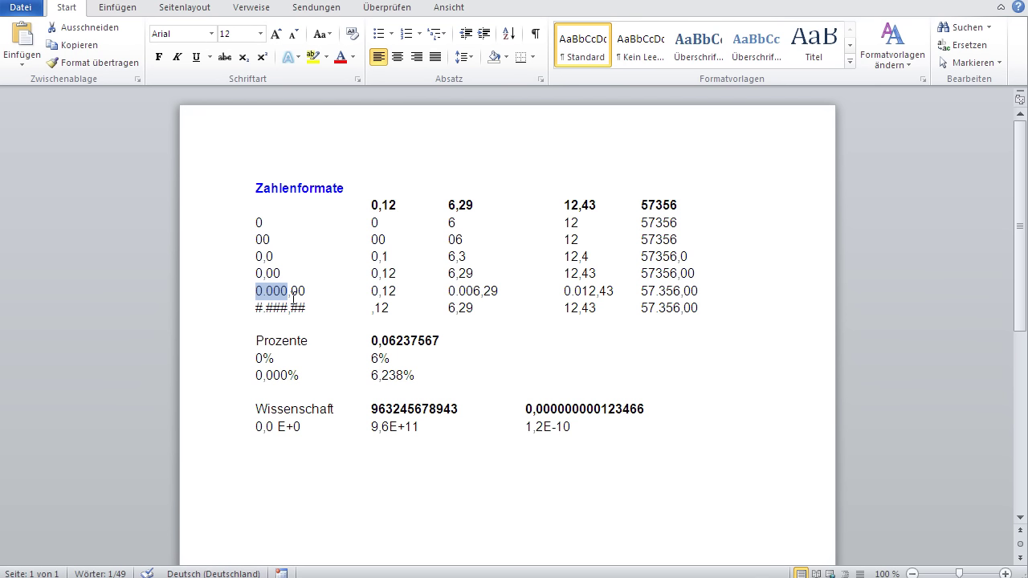
left_click(312, 302)
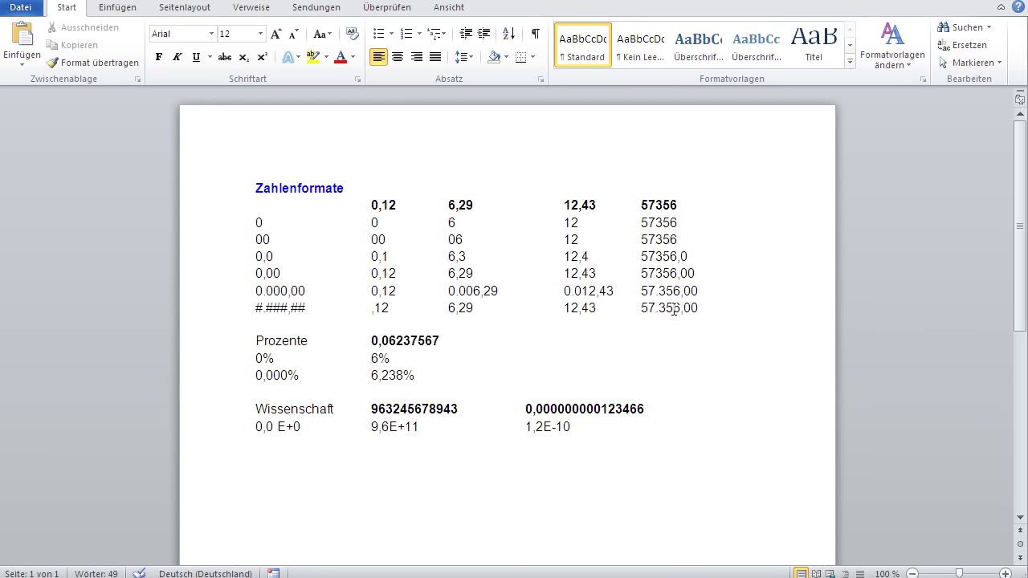
Step: Add the format #.##0,00 on a new line below the #.###,## row, separated by a blank line
left_click(709, 313)
key("Return")
key("Return")
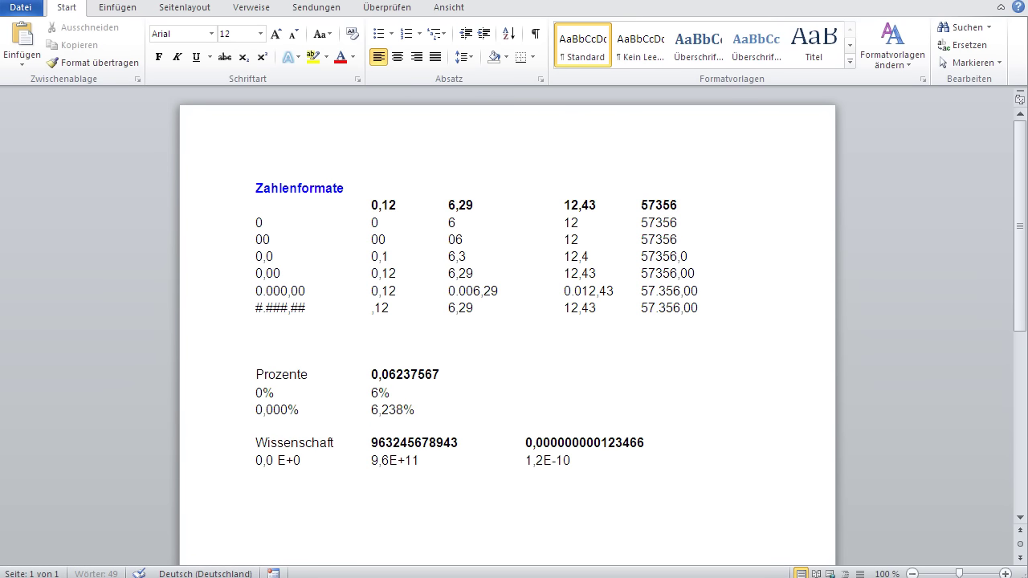
type("#.##0,00")
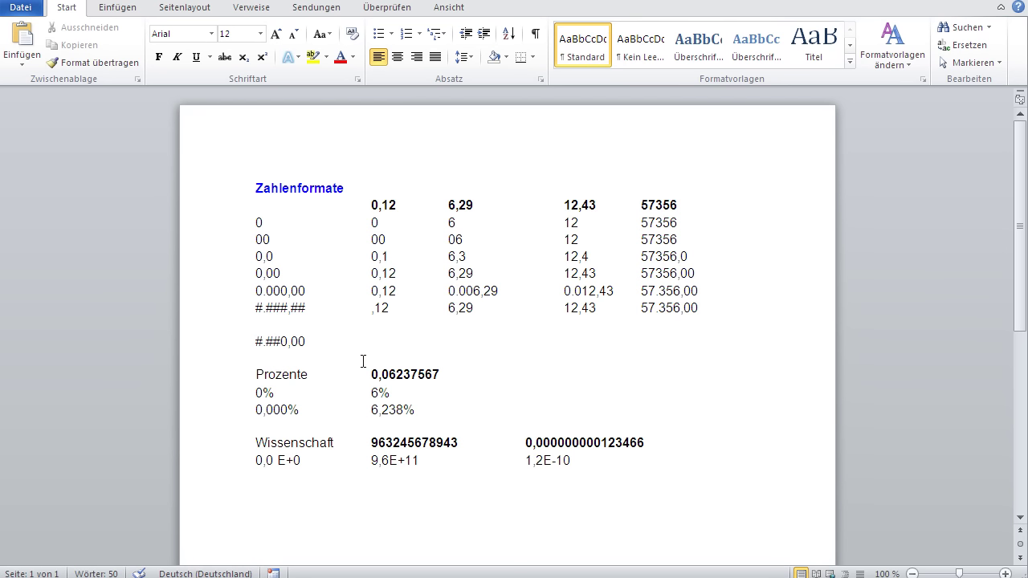
Step: Fill the #.##0,00 row with the sample results 0,12, 6,29, 12,43 and 57,356,00 under the matching columns
key("Tab")
key("Tab")
type("0,21")
key("BackSpace")
key("BackSpace")
type("12")
key("Tab")
type("6,29")
key("Tab")
key("Tab")
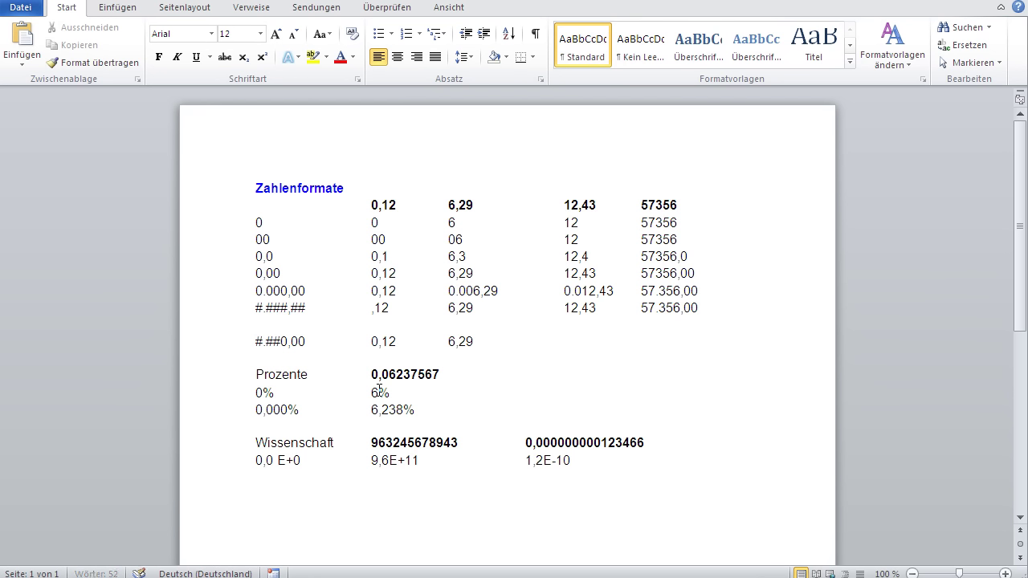
type("12,43")
key("Tab")
type("57,356,00")
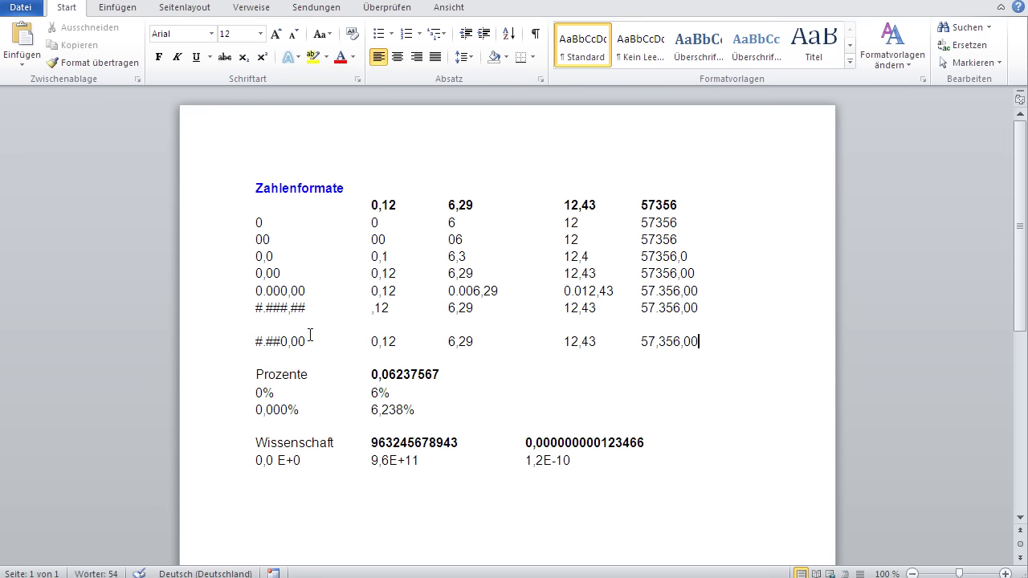
Step: Highlight the decimals of #.##0,00, try the format without its ,00 ending, and undo the removal
left_click_drag(305, 345, 291, 346)
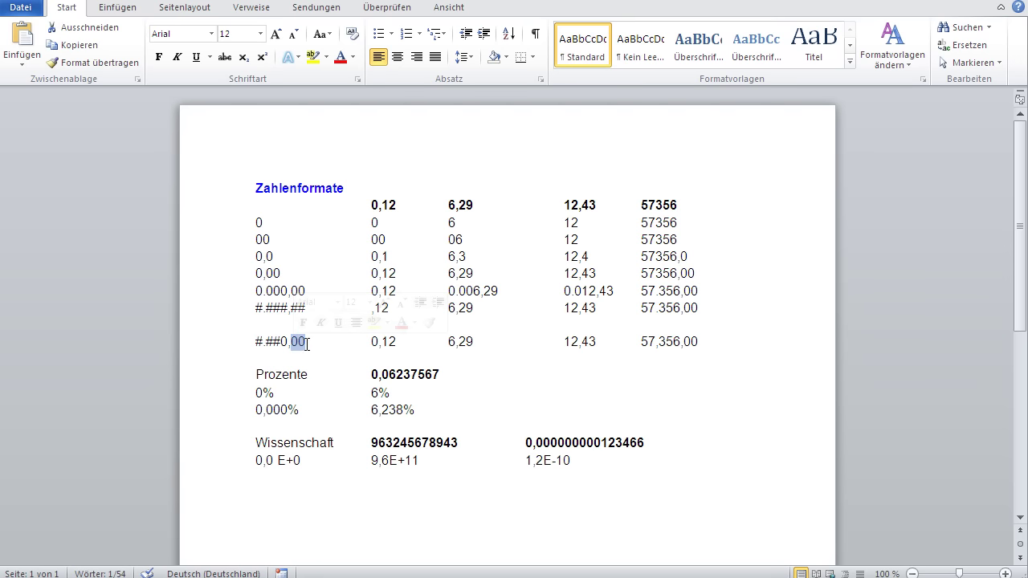
left_click(306, 344)
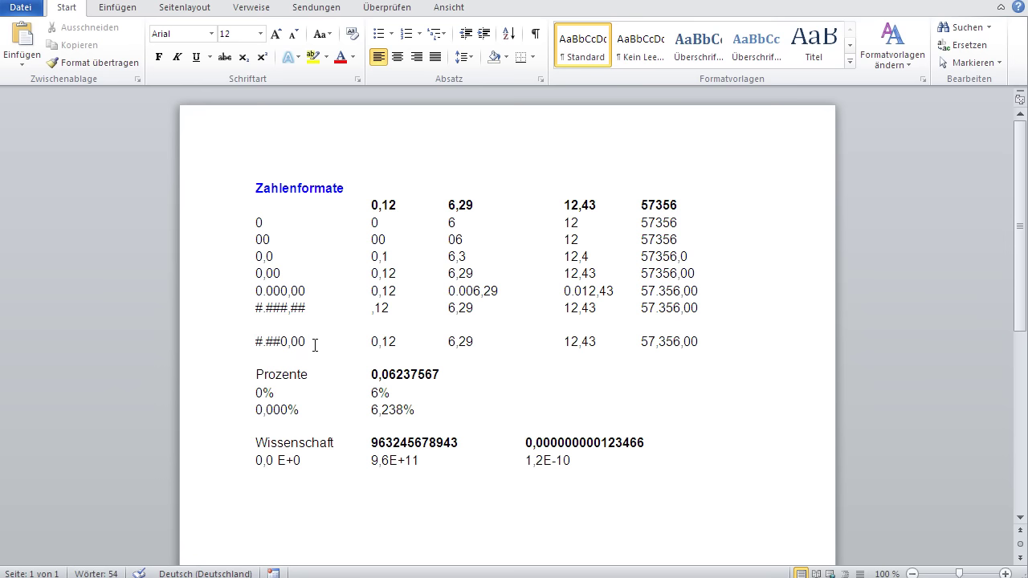
key("BackSpace")
key("BackSpace")
key("BackSpace")
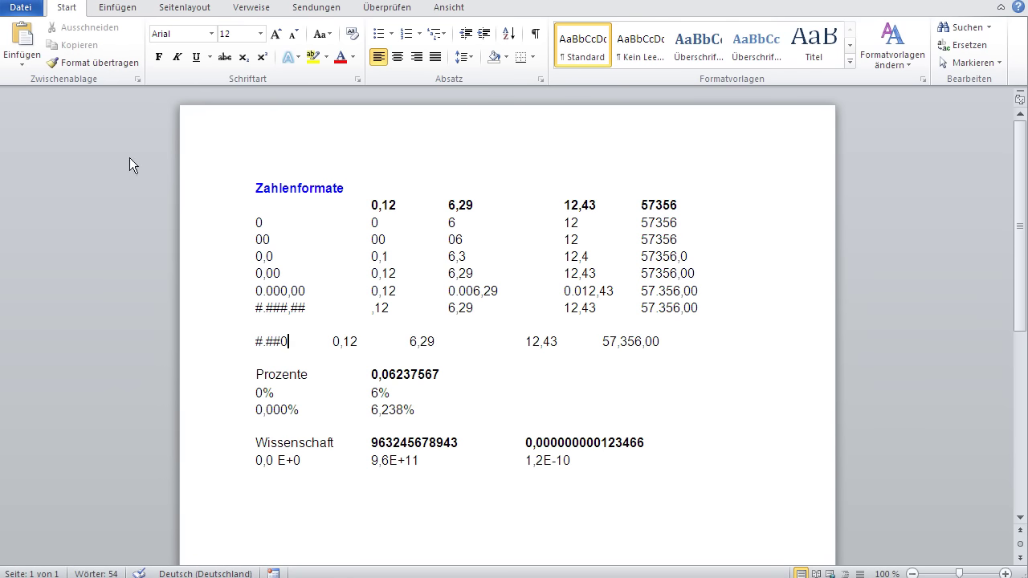
key("ctrl+z")
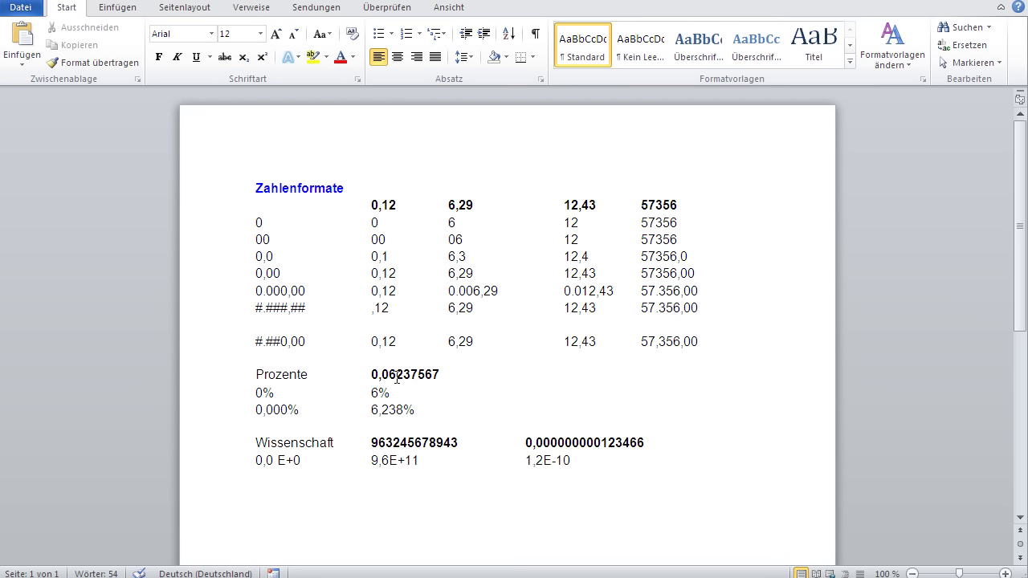
Step: Highlight 06 in the Prozente value and the rows from format 0 through 0,000%, and return to Access
left_click_drag(397, 376, 377, 377)
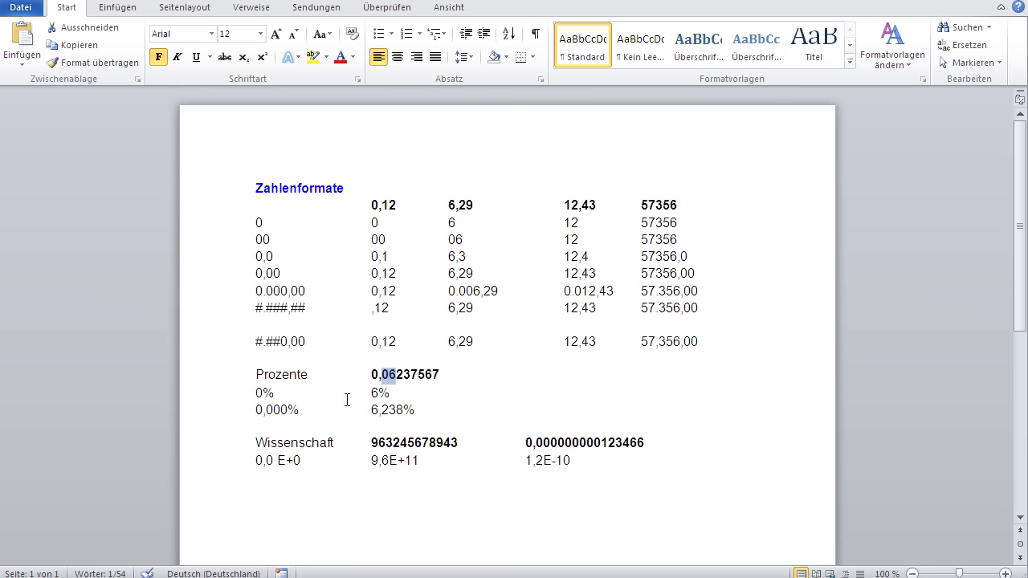
left_click_drag(414, 411, 257, 225)
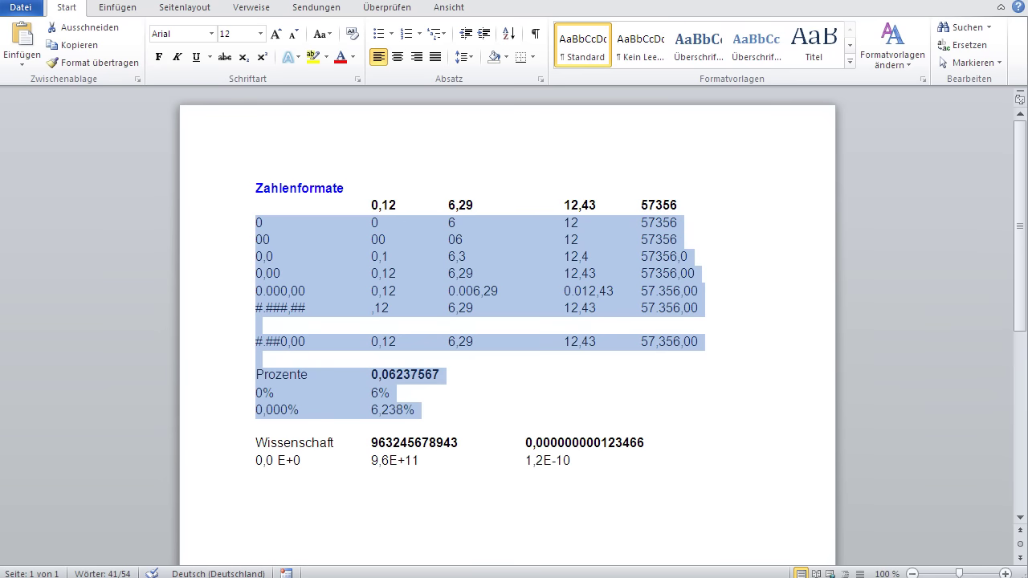
key("alt+Tab")
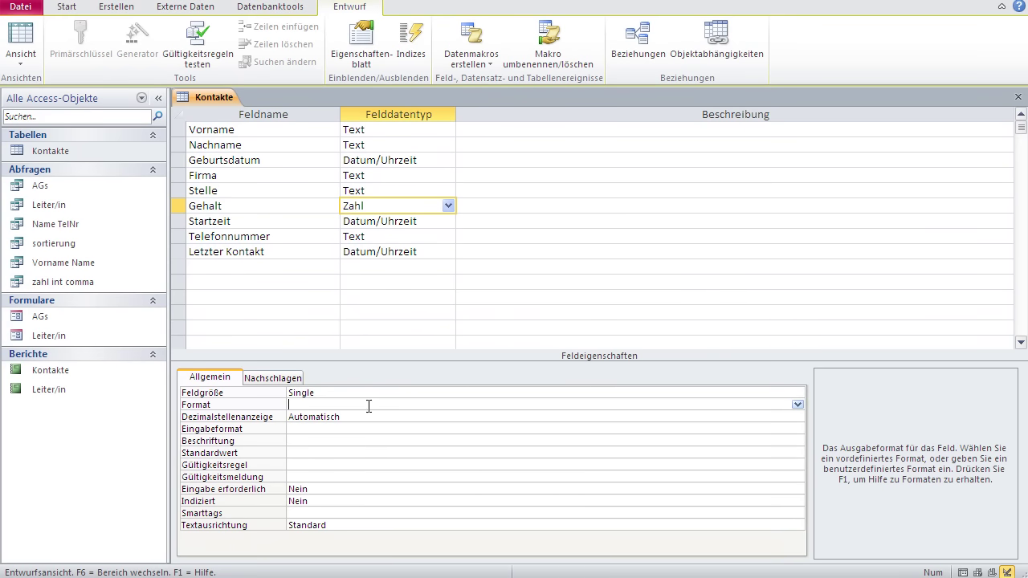
Step: Set the Format property of Gehalt to #.##0,00" Euro" and show the Kontakte table in Datasheet view
type("#.")
type("##")
type("0,00")
type("\"")
type("€")
type("uro")
left_click(20, 40)
Step: Enter the Gehalt values 12545 for the first record and 3.625 for the second record
left_click(655, 132)
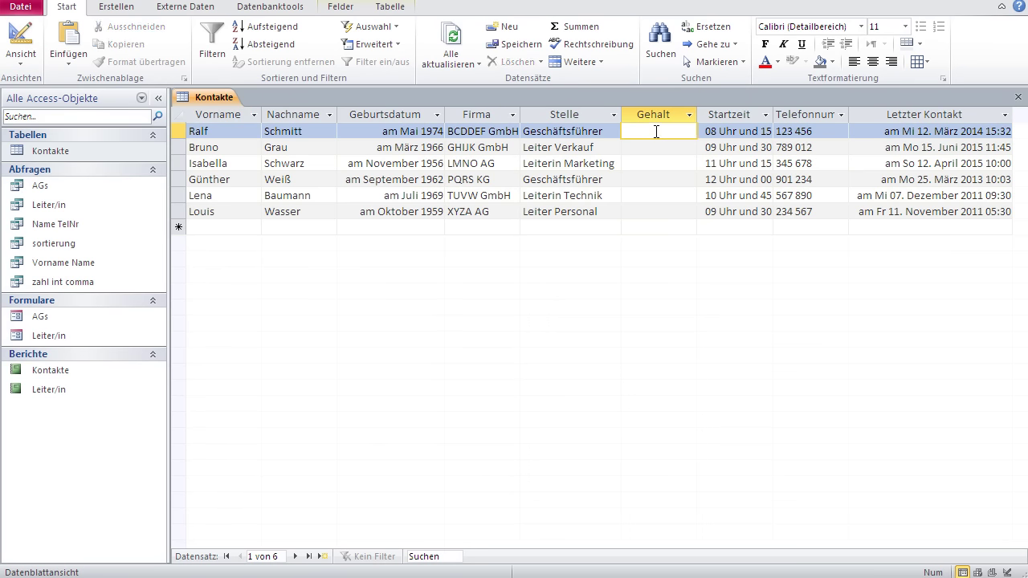
type("12545")
key("Tab")
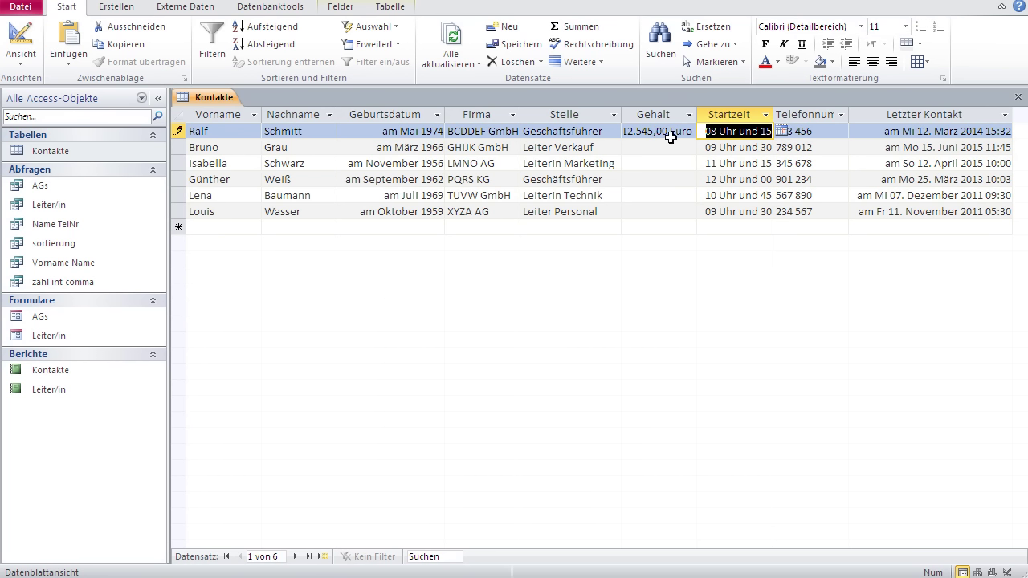
key("F2")
left_click(675, 150)
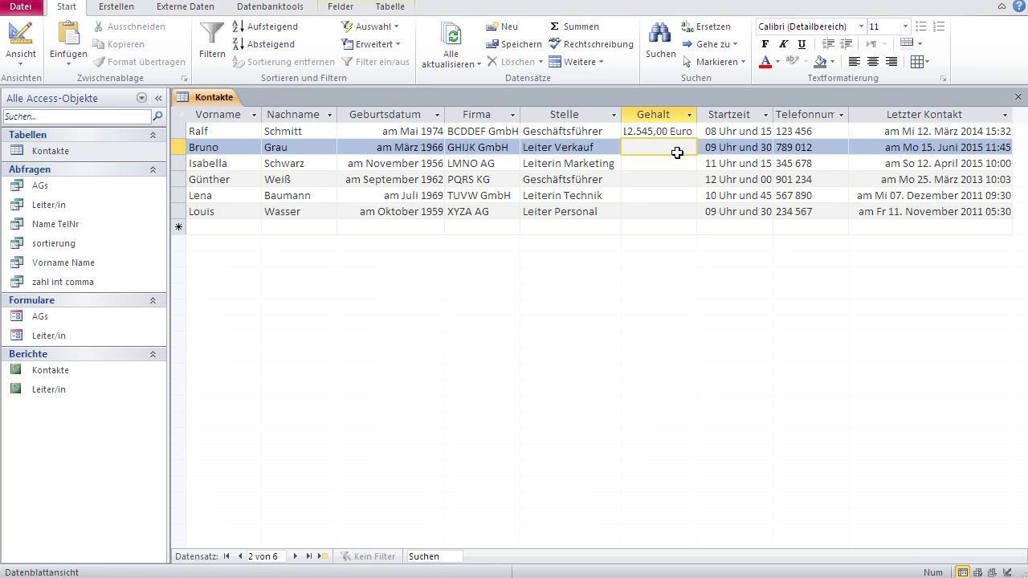
type("3.6")
type("25")
key("Down")
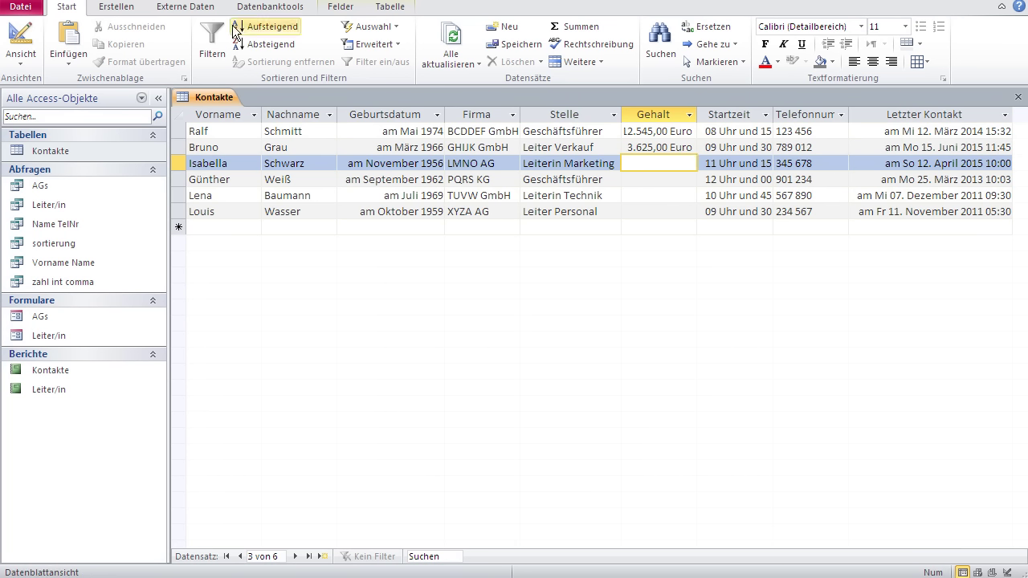
Step: Remove the decimals from the Gehalt format in Design view so it reads #.##0" Euro", and return to Datasheet view
left_click(20, 34)
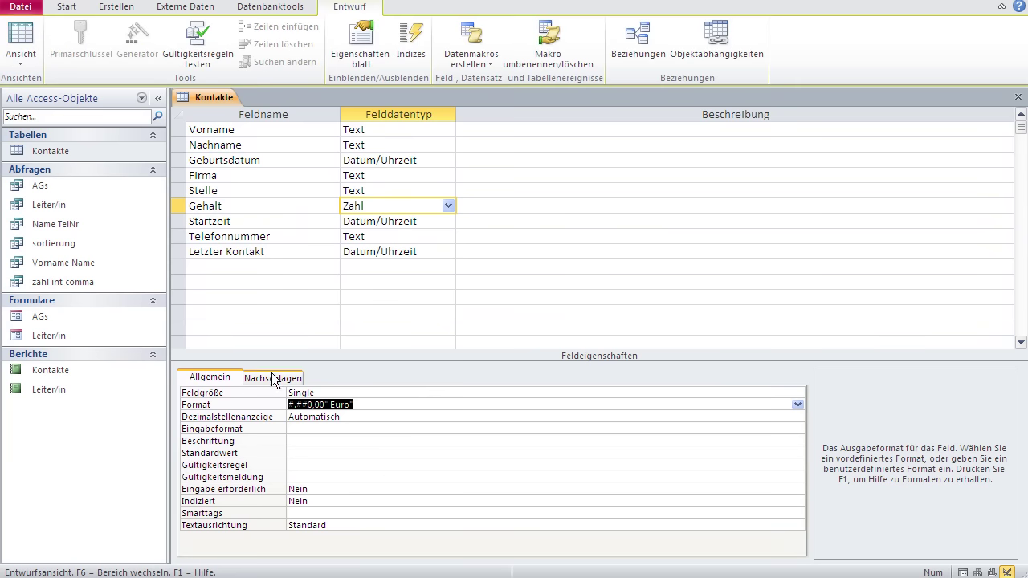
left_click(328, 405)
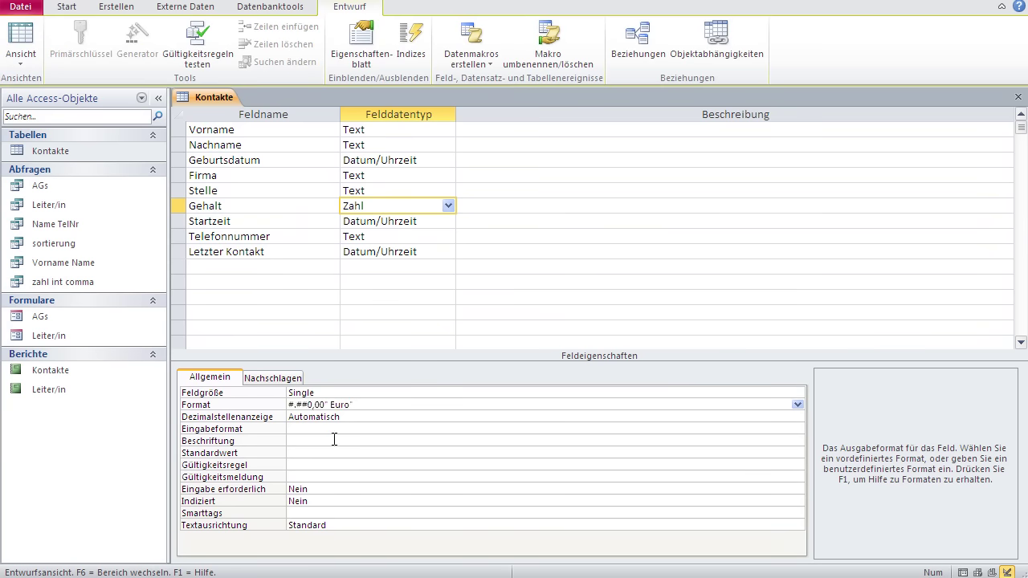
key("BackSpace")
key("BackSpace")
key("BackSpace")
left_click(397, 415)
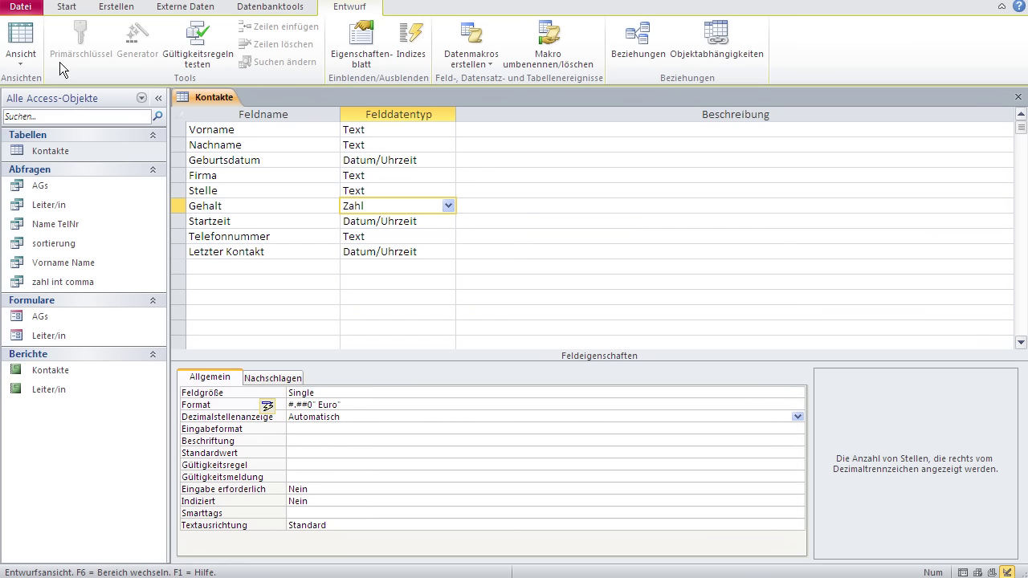
left_click(21, 37)
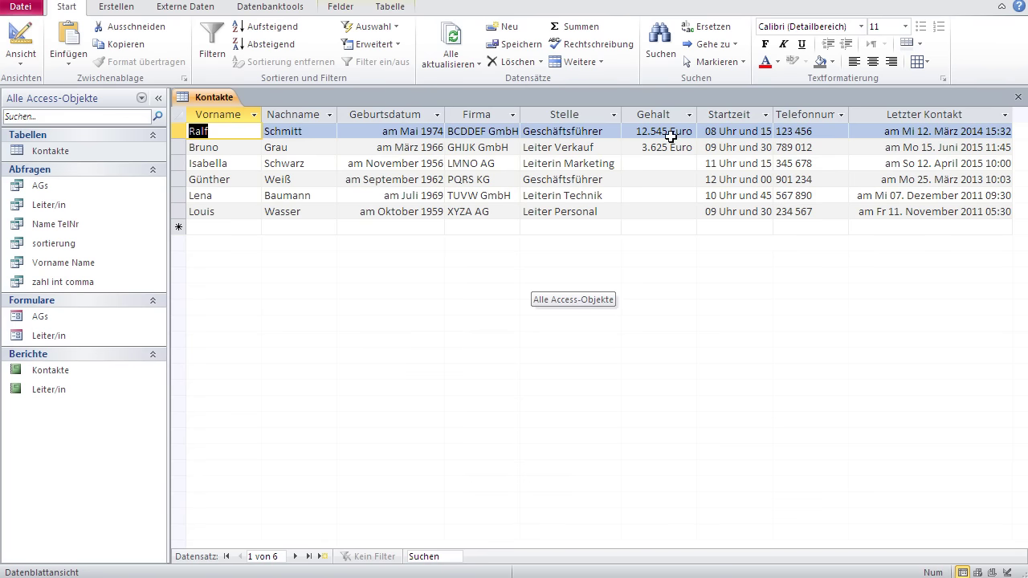
Step: Enter the Gehalt values 2.536, 1.245, 4523 and 4512 for the third to sixth records
left_click(663, 163)
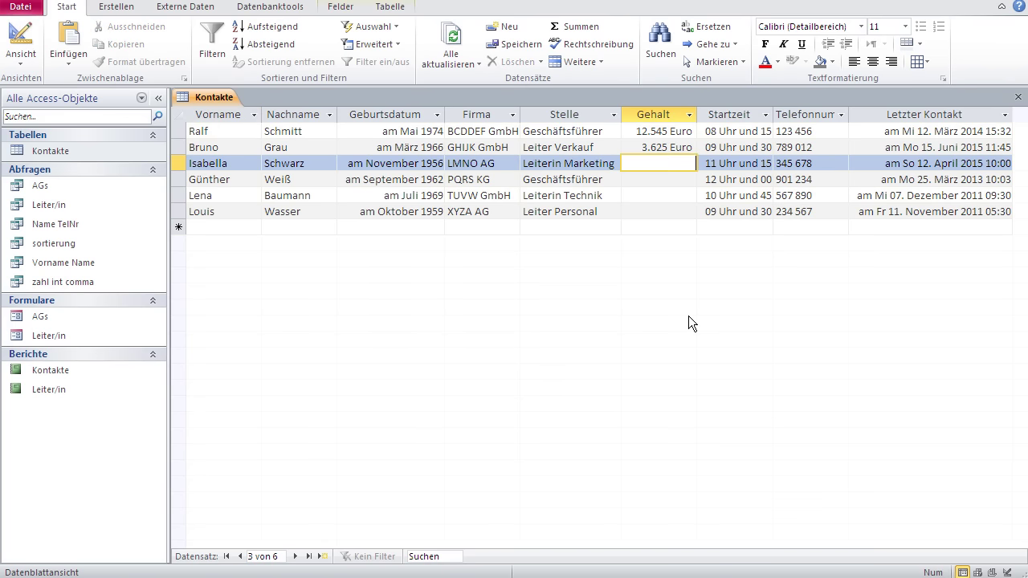
type("2.53")
type("6")
key("Down")
type("1")
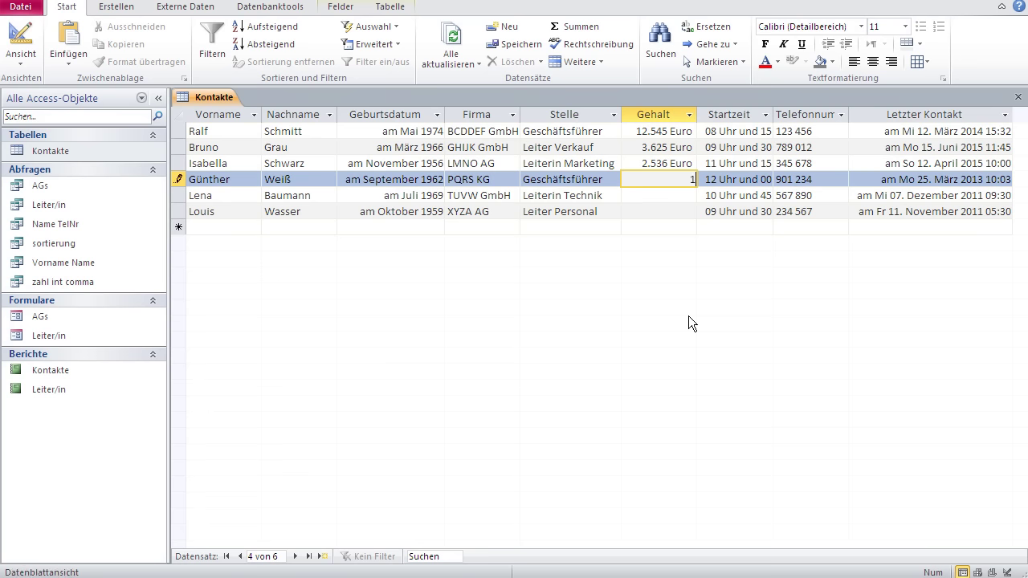
type(".245")
key("Down")
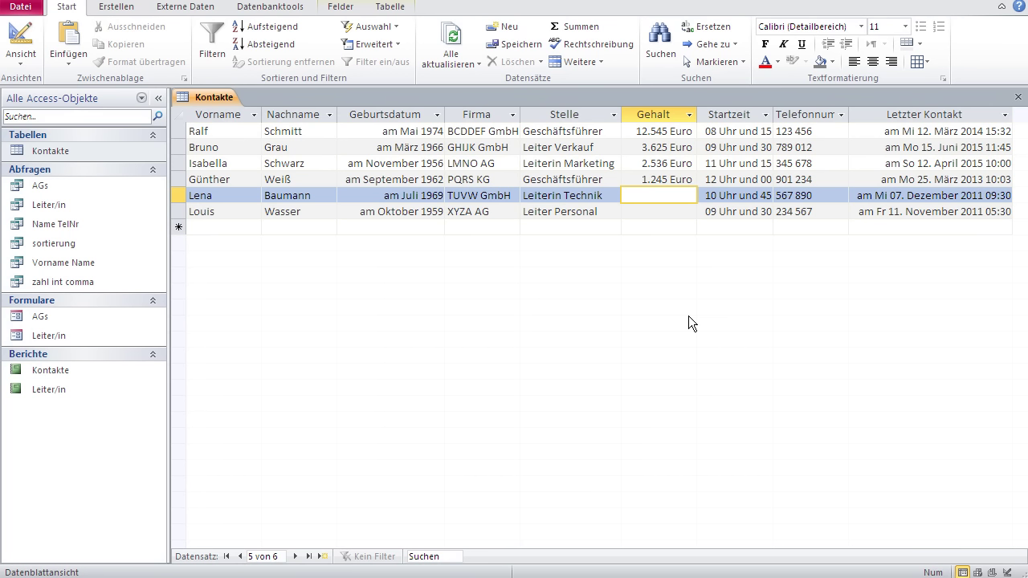
type("4523")
key("Down")
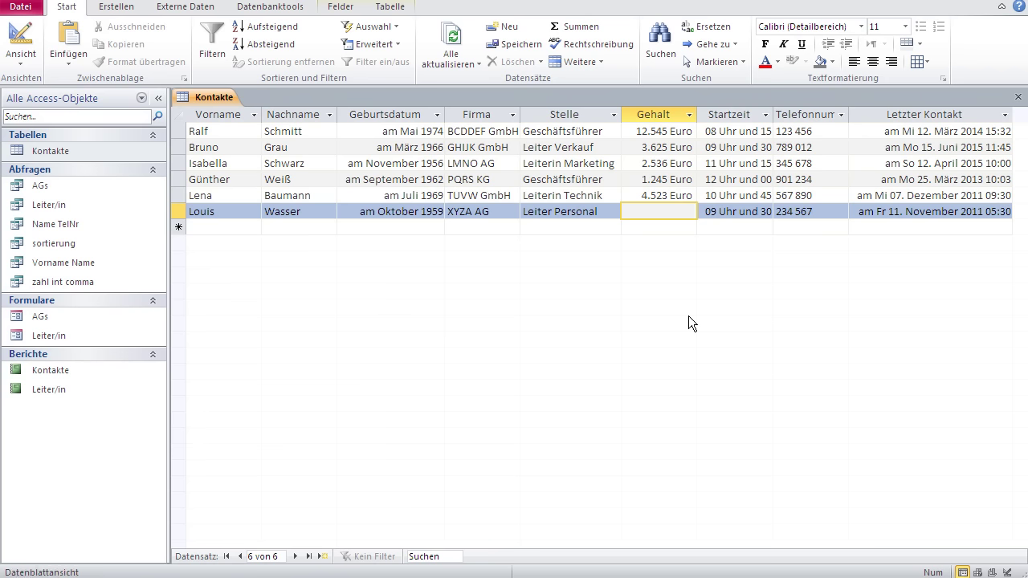
type("4512")
key("Up")
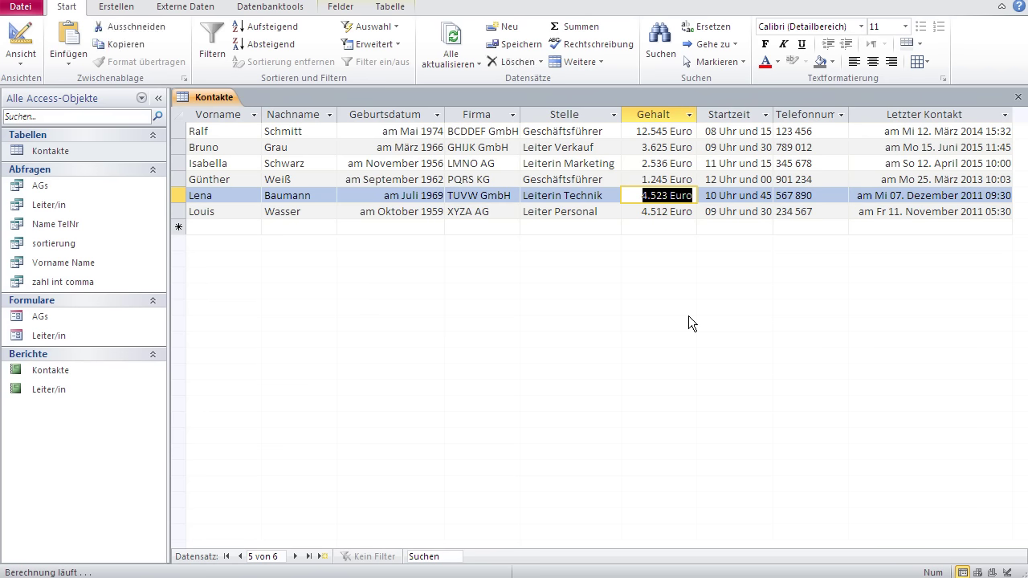
Step: Change the Gehalt format in Design view to "USD "#.##0 and show the table in Datasheet view
left_click(21, 50)
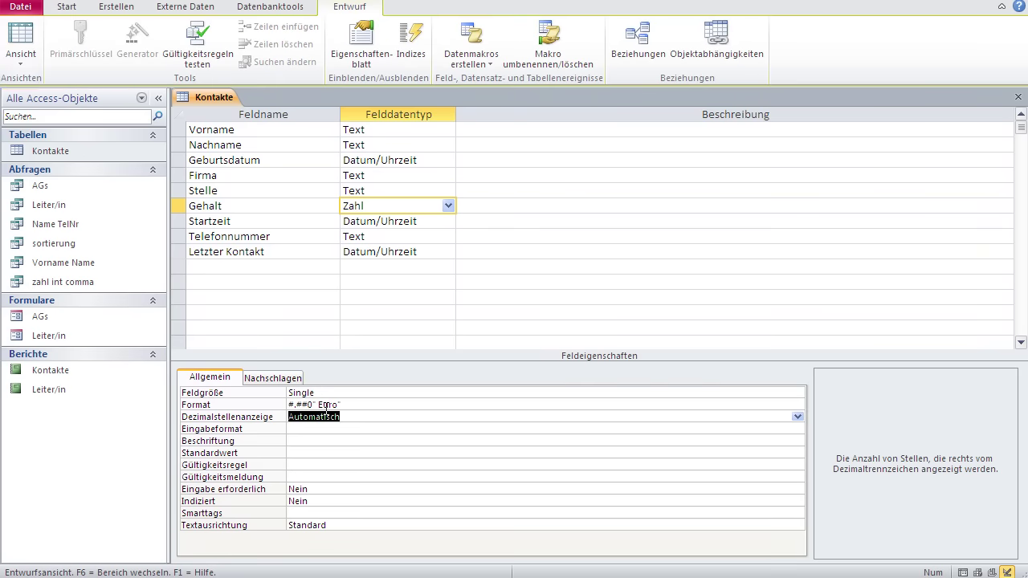
left_click(358, 404)
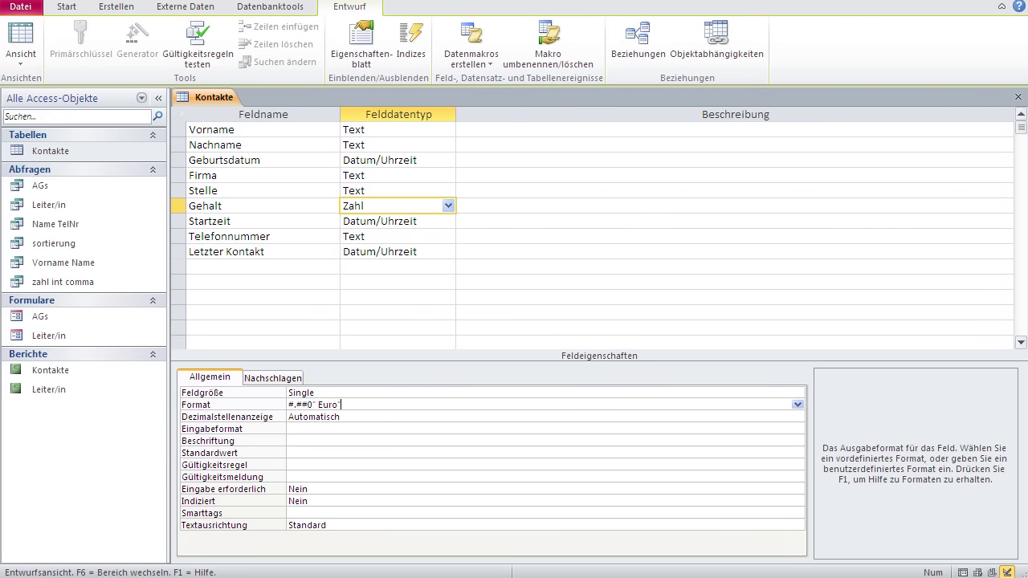
key("BackSpace")
key("BackSpace")
key("BackSpace")
key("BackSpace")
key("BackSpace")
key("BackSpace")
key("BackSpace")
left_click(289, 405)
type("\"USD \"")
left_click(20, 44)
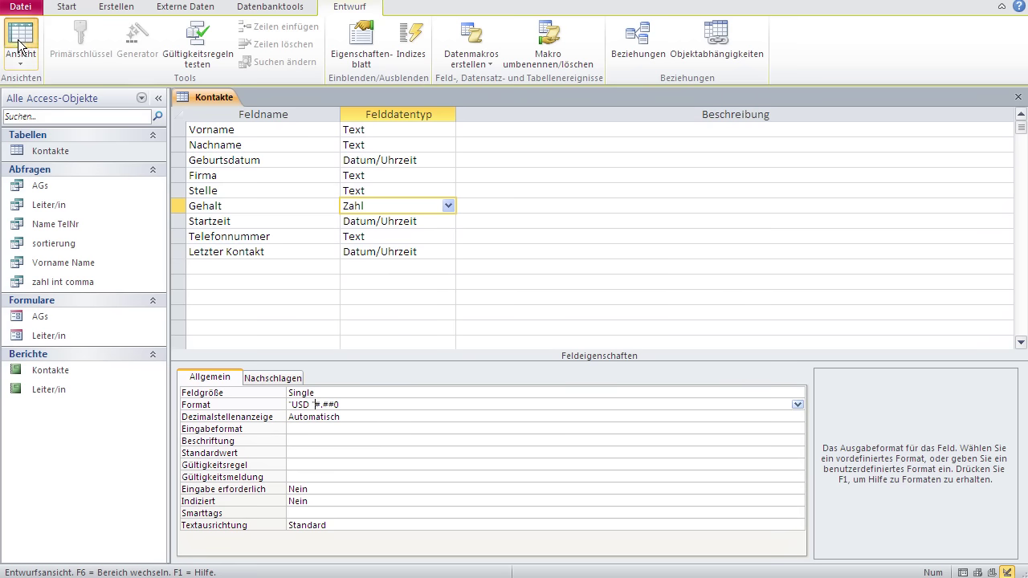
Step: Replace the whole Gehalt format with #.##0" €" in Design view and show the table in Datasheet view
left_click(554, 387)
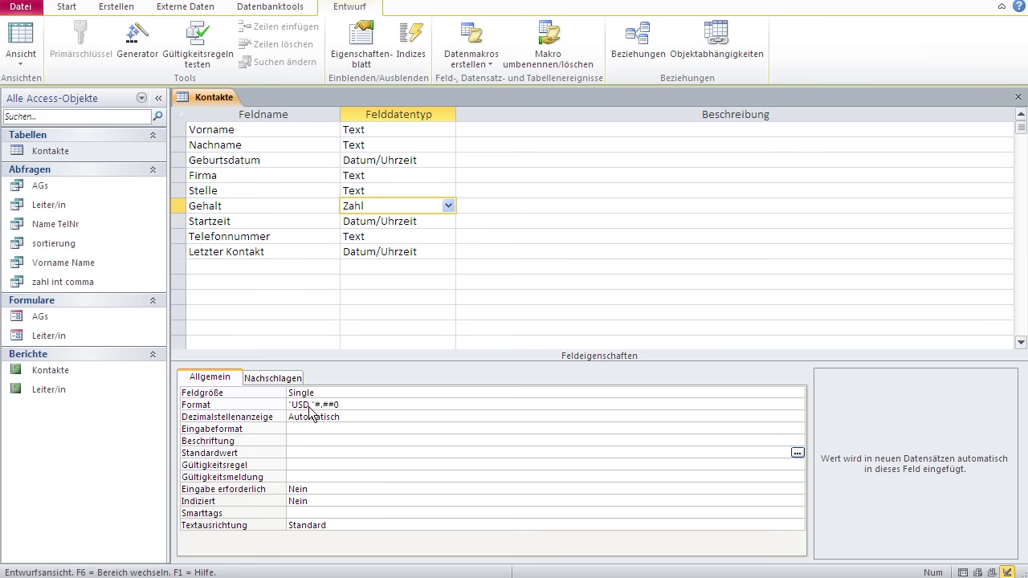
left_click(359, 405)
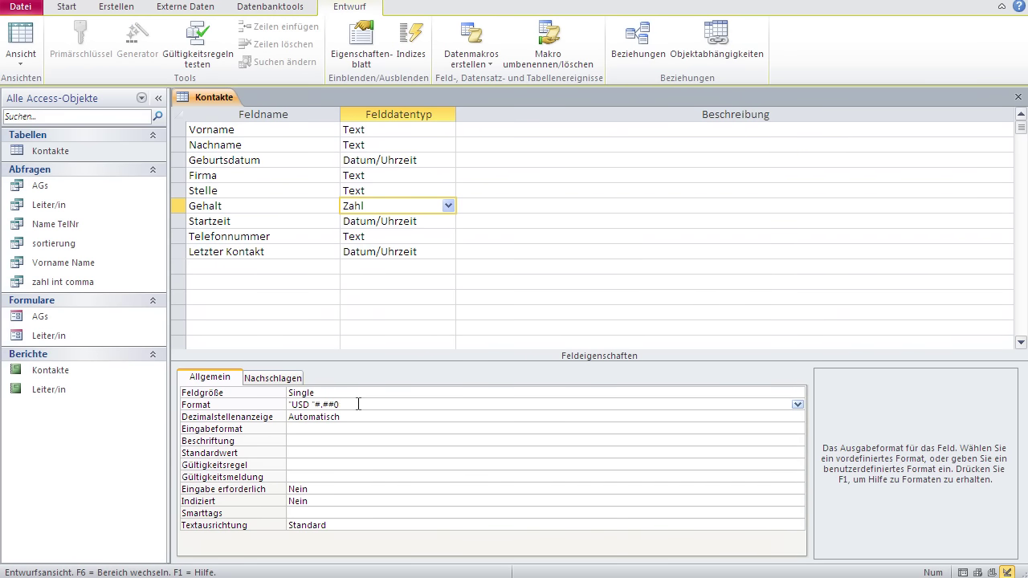
left_click_drag(359, 405, 287, 406)
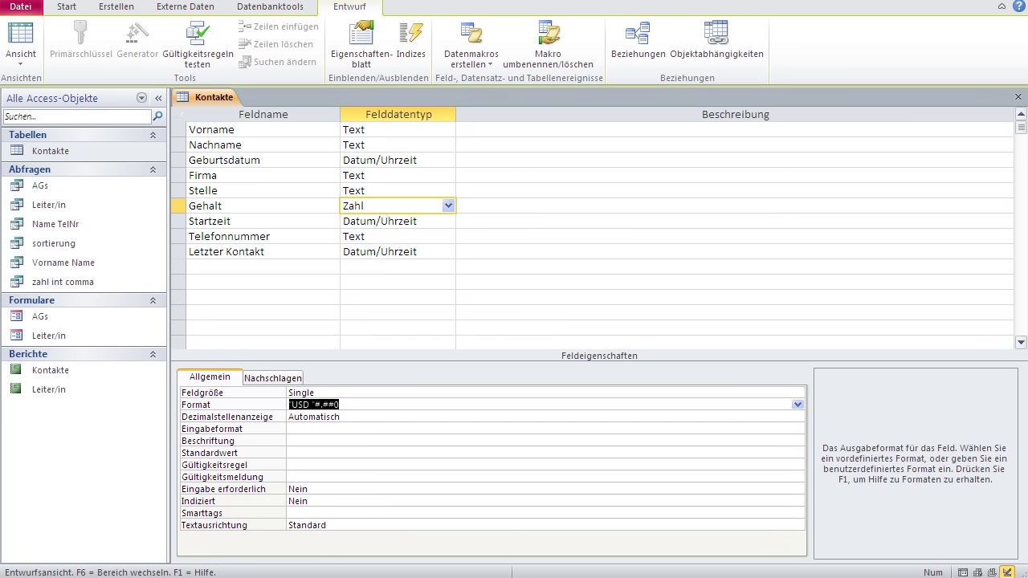
type("#.##0' €'")
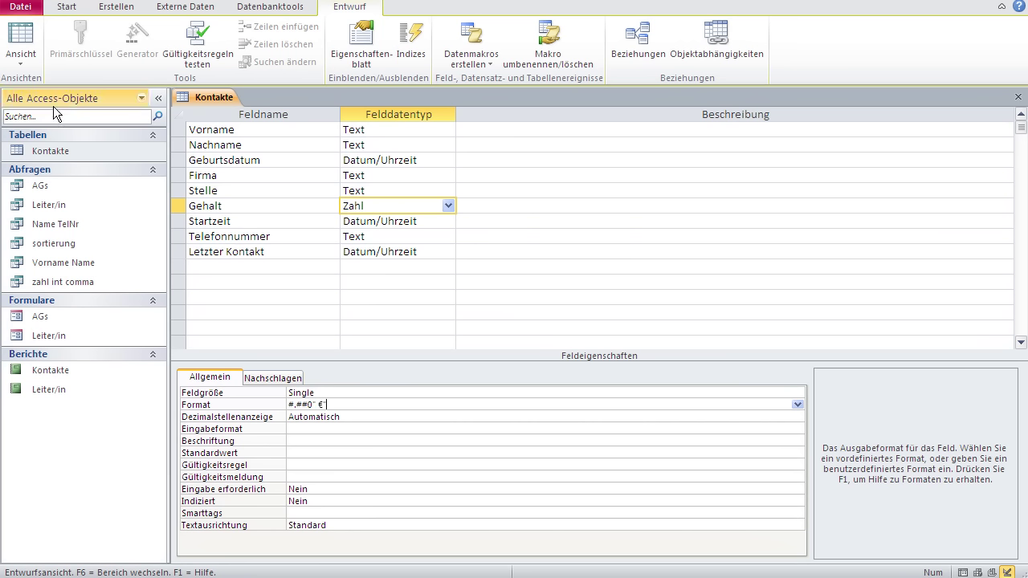
left_click(17, 28)
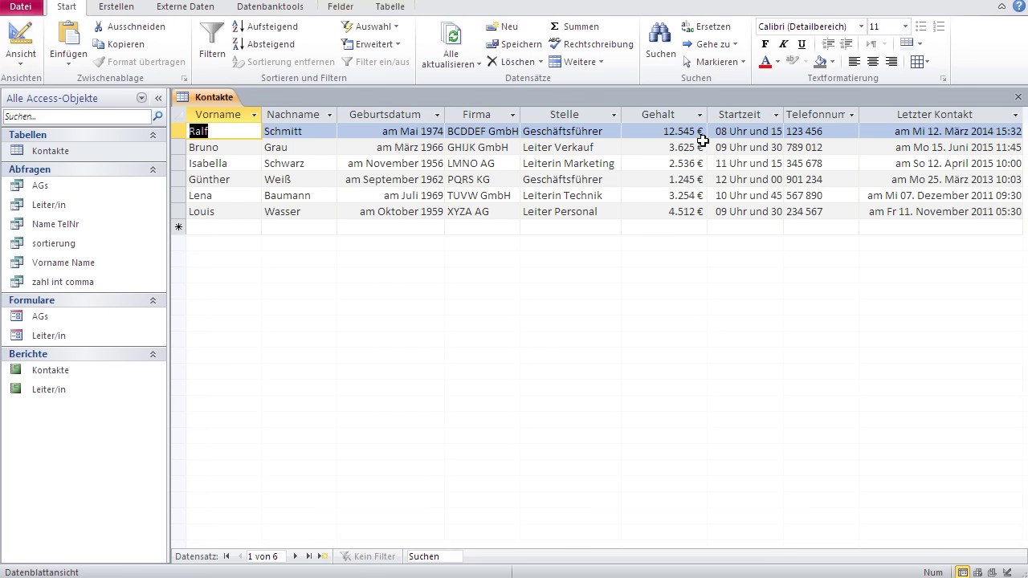
Step: Extend the Gehalt format in Design view with a bracketed negative section so it reads #.##0 €;(#.##0), and show the table in Datasheet view
left_click(18, 33)
left_click(339, 406)
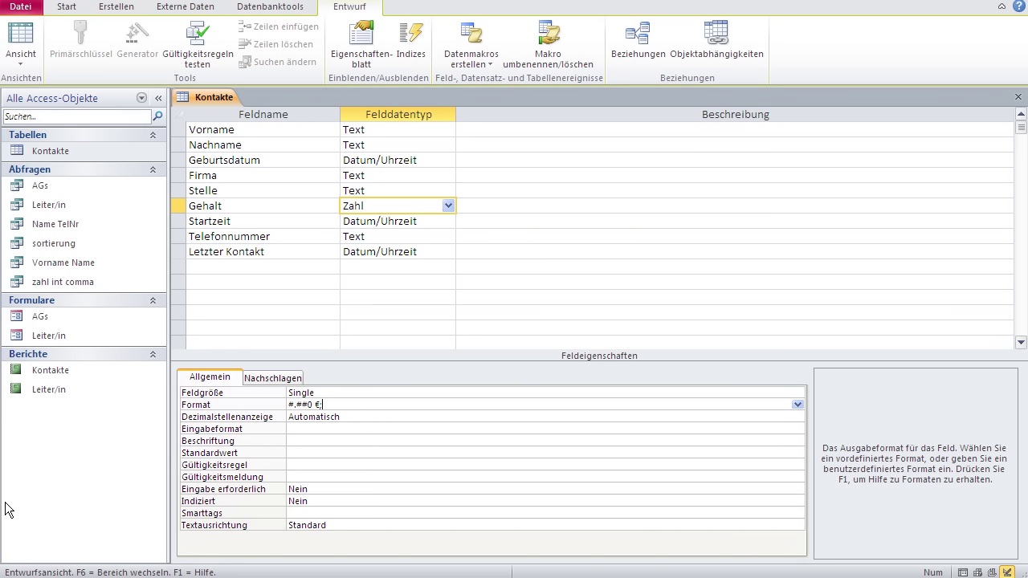
type("\"")
type("(\"#.##0\")")
left_click(358, 428)
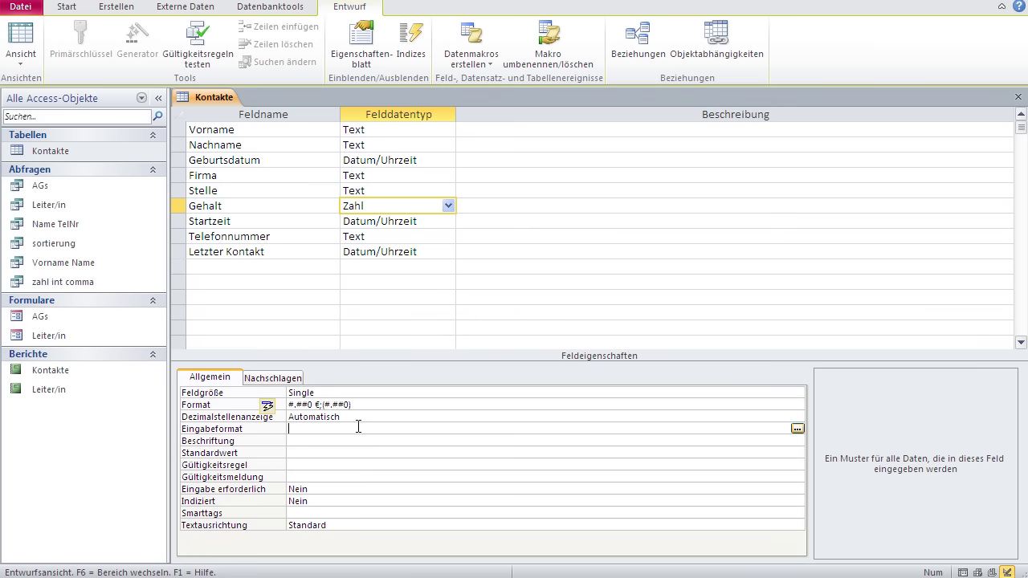
left_click(376, 406)
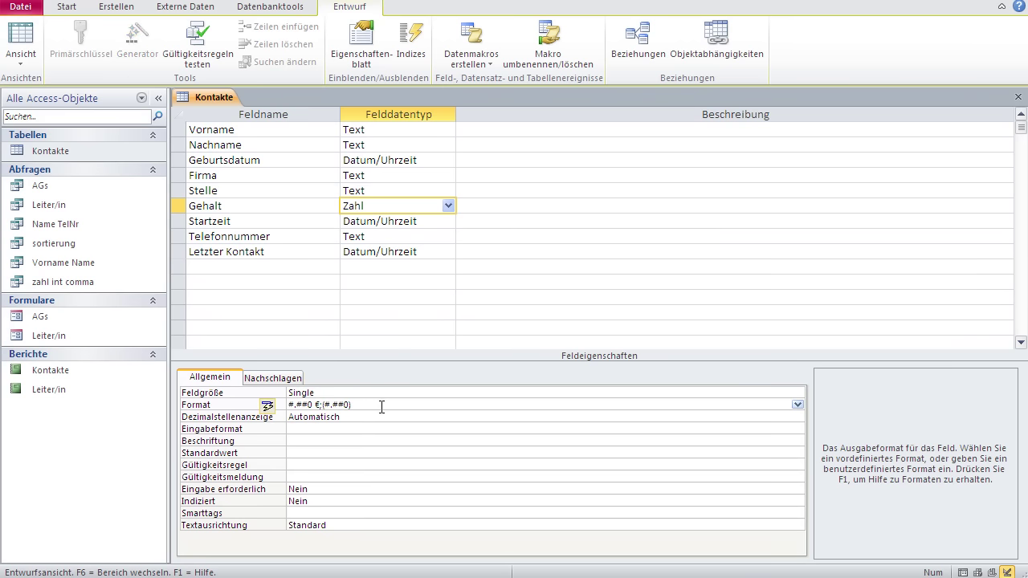
left_click_drag(320, 405, 287, 405)
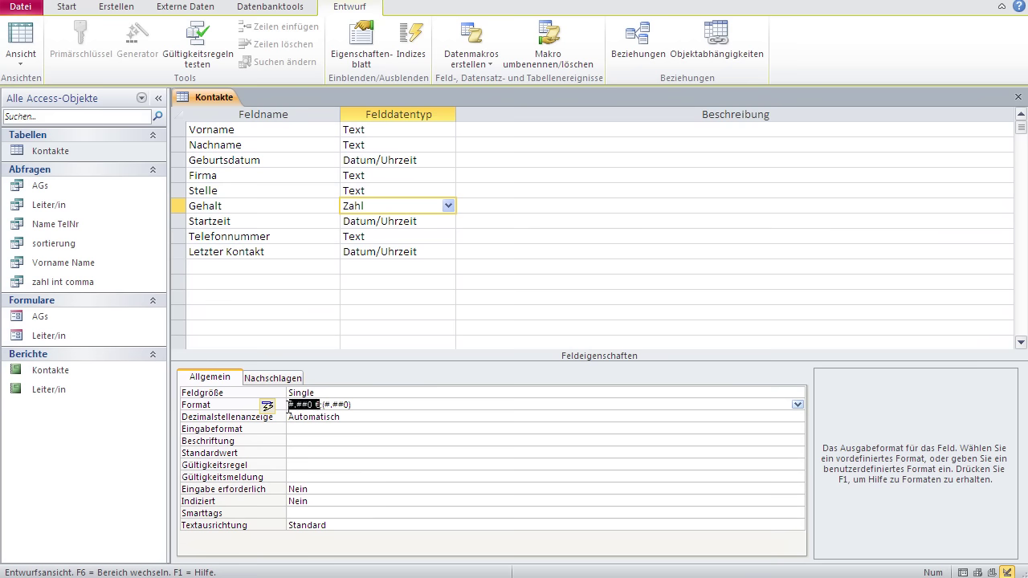
left_click(358, 406)
left_click_drag(358, 406, 322, 408)
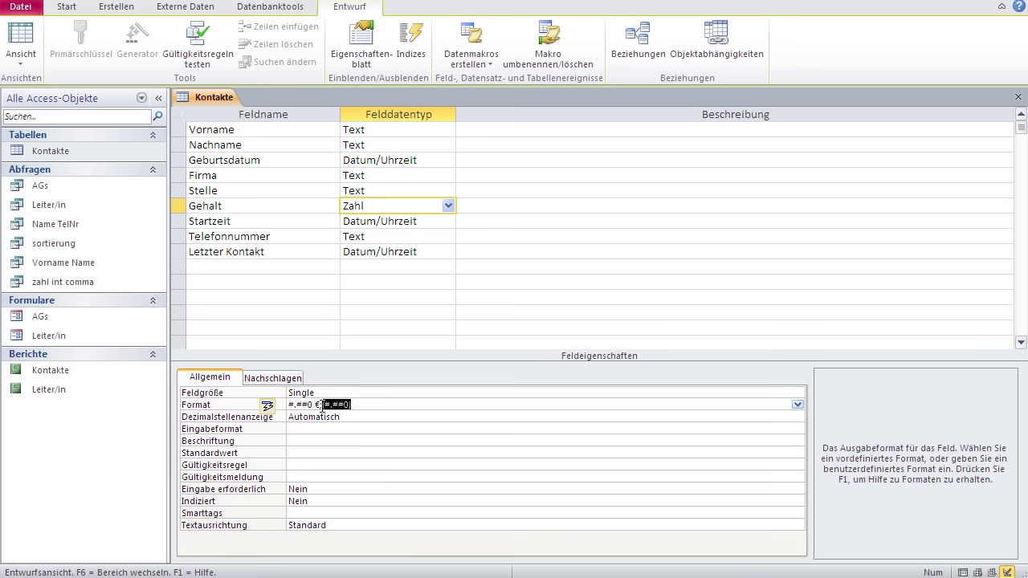
left_click(374, 429)
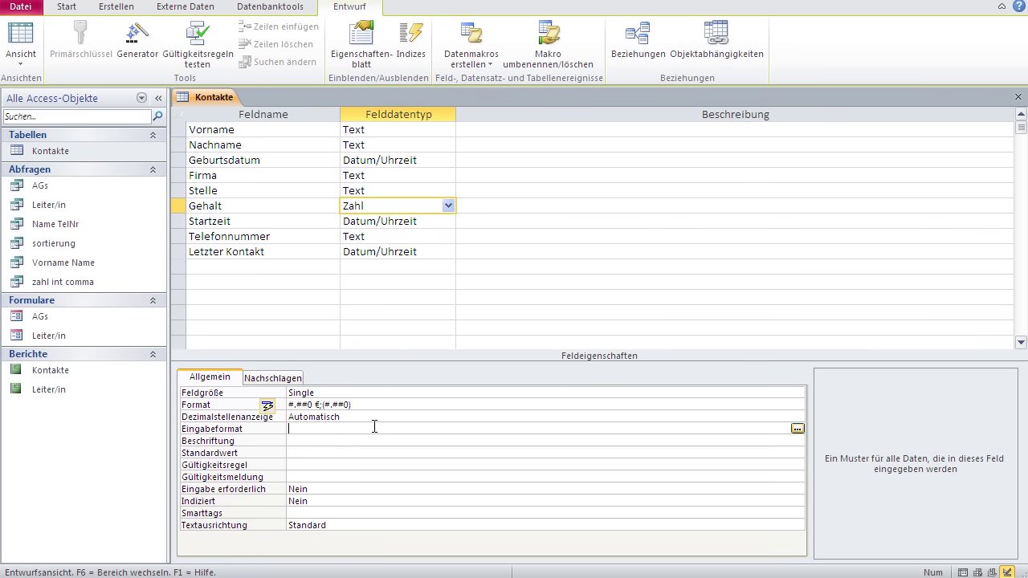
left_click(22, 38)
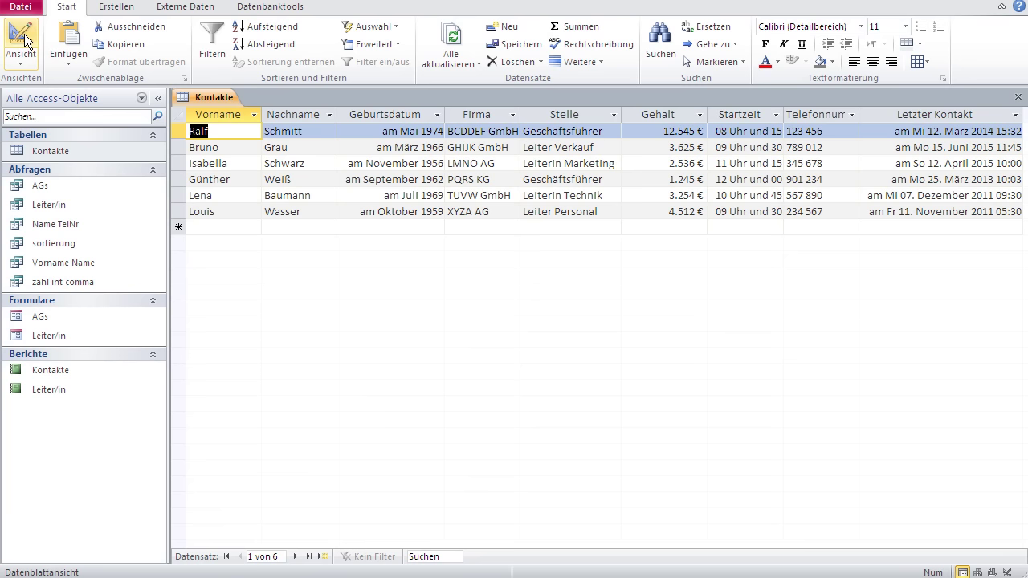
Step: Replace the Gehalt value of the fourth record with -3562 and leave the cell
left_click(655, 178)
double_click(655, 178)
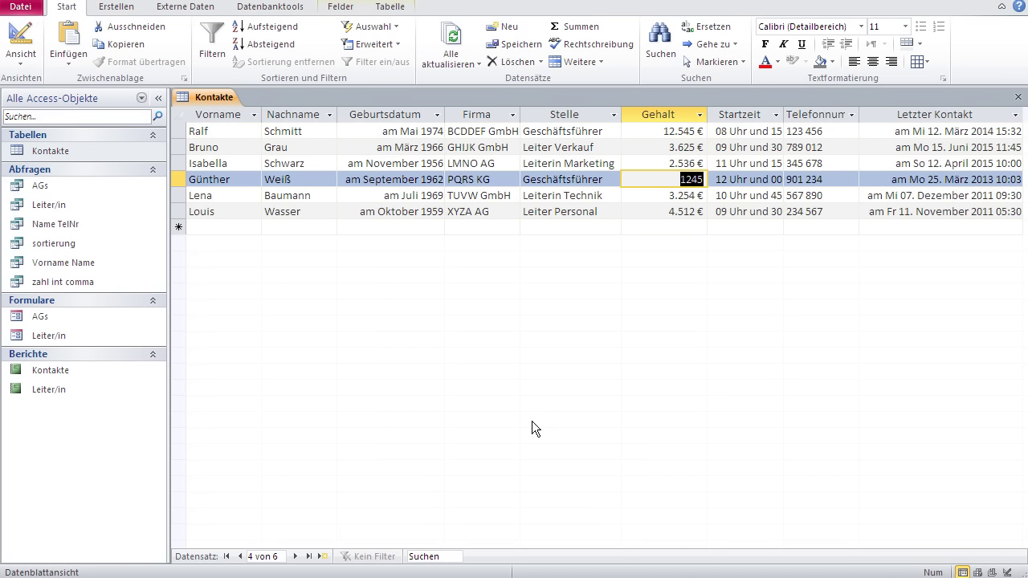
type("-3562")
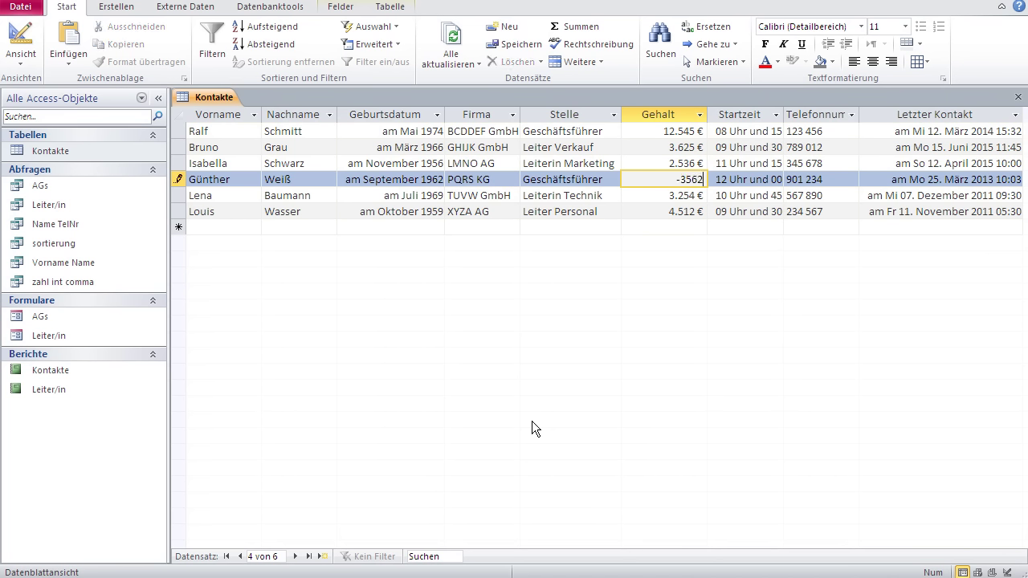
key("Down")
left_click(643, 213)
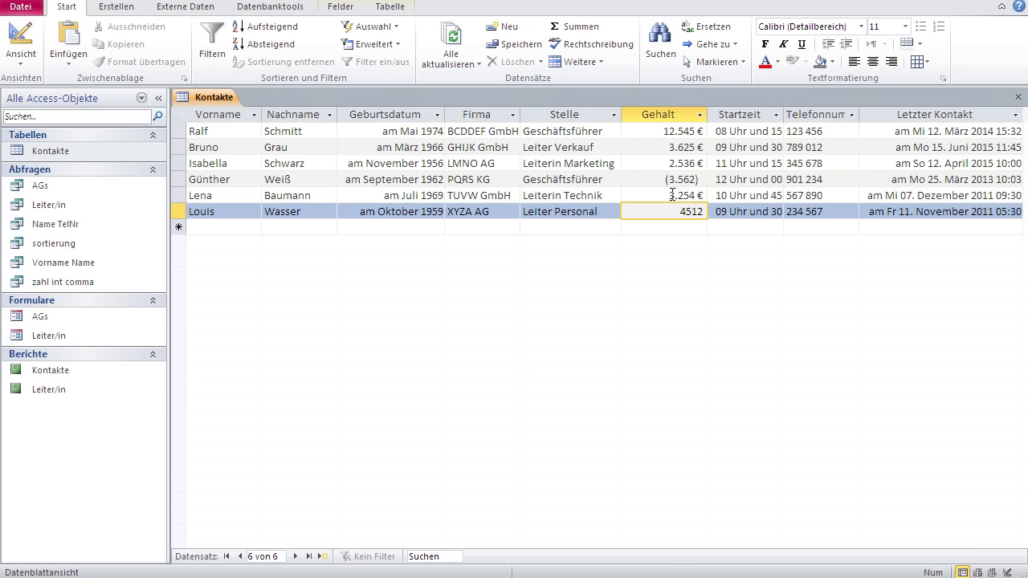
Step: Examine the positive and negative sections of the Gehalt format in Design view, and return to Datasheet view
left_click(21, 34)
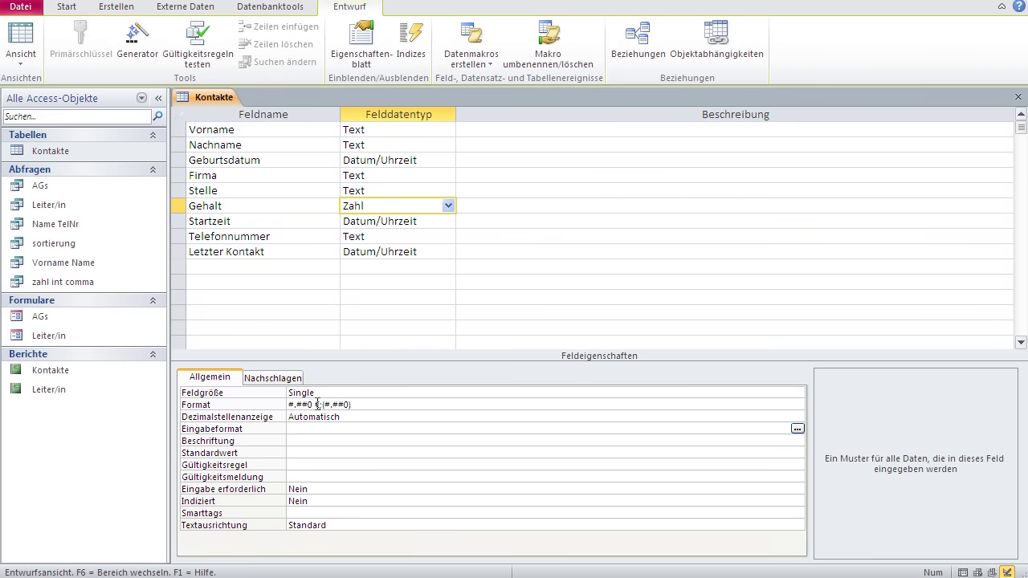
left_click_drag(320, 405, 289, 405)
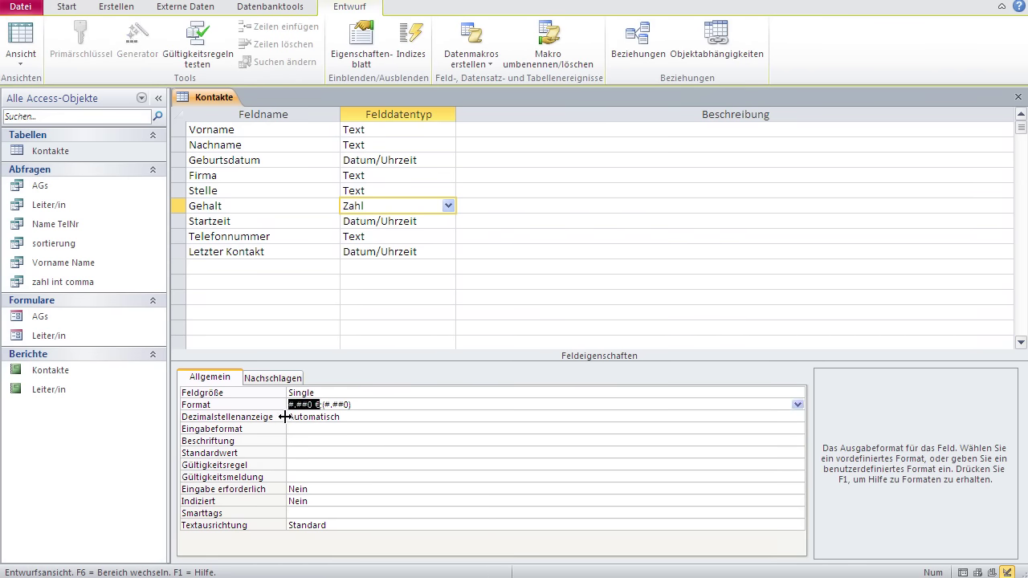
left_click(360, 404)
left_click_drag(360, 405, 336, 415)
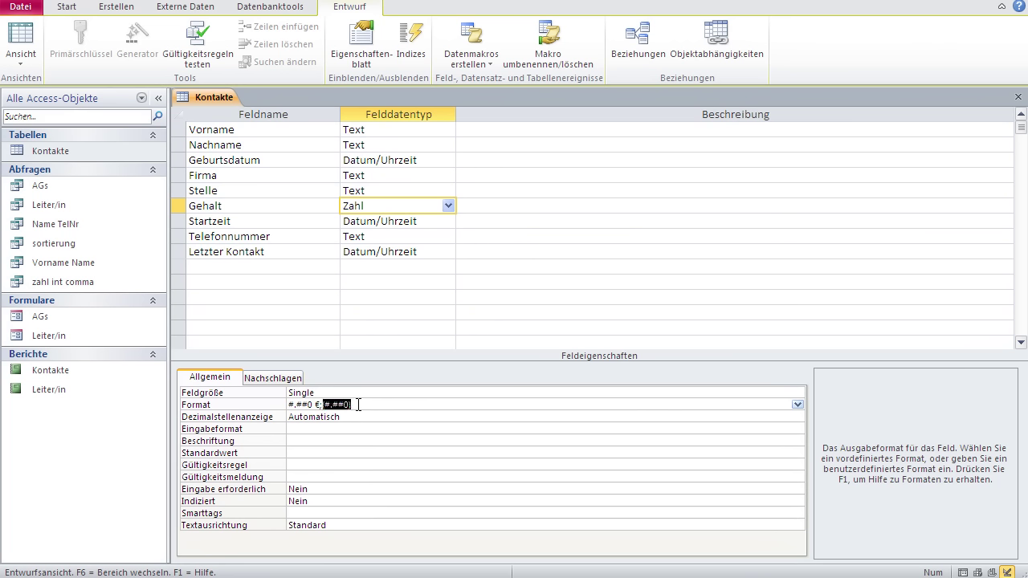
left_click(357, 405)
left_click(19, 47)
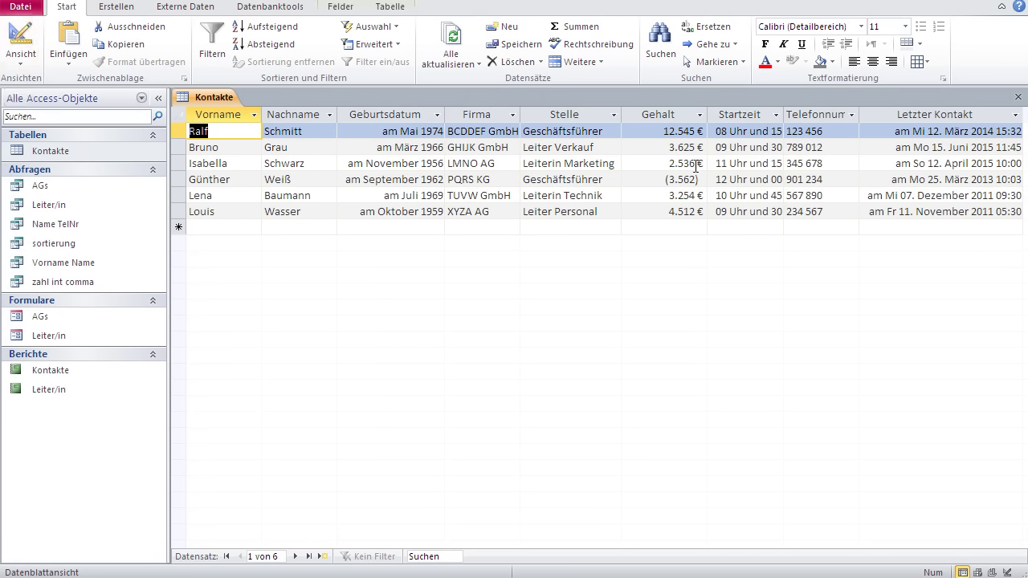
Step: Replace the Gehalt value of the sixth record with -6253 and leave the cell
left_click(662, 213)
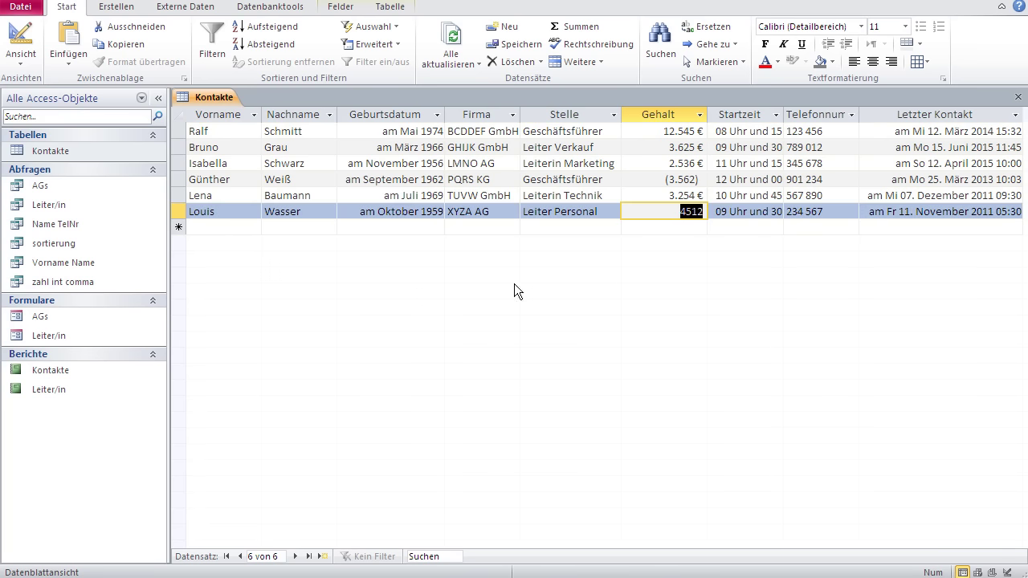
type("-")
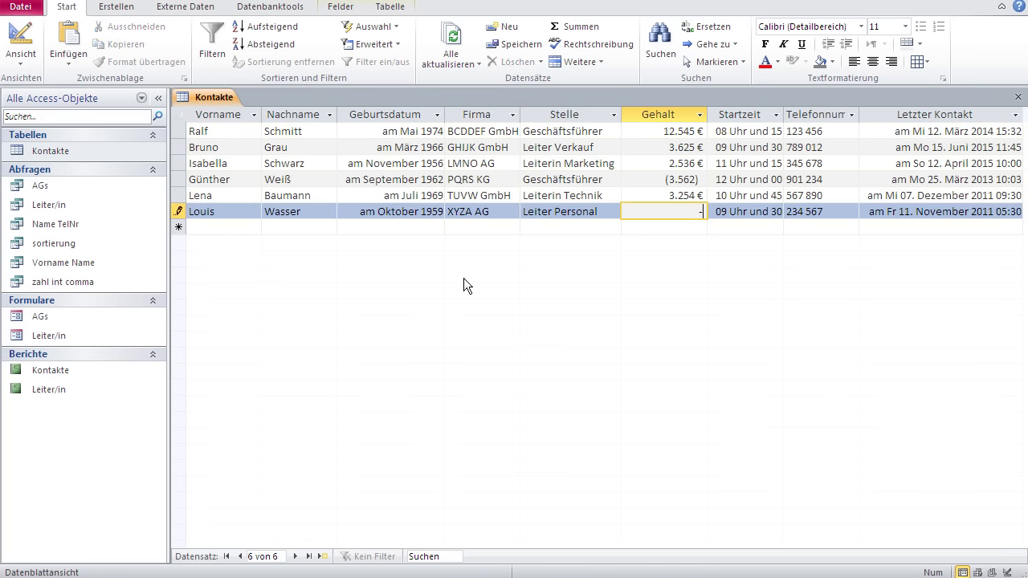
type("6253")
key("Up")
left_click(657, 230)
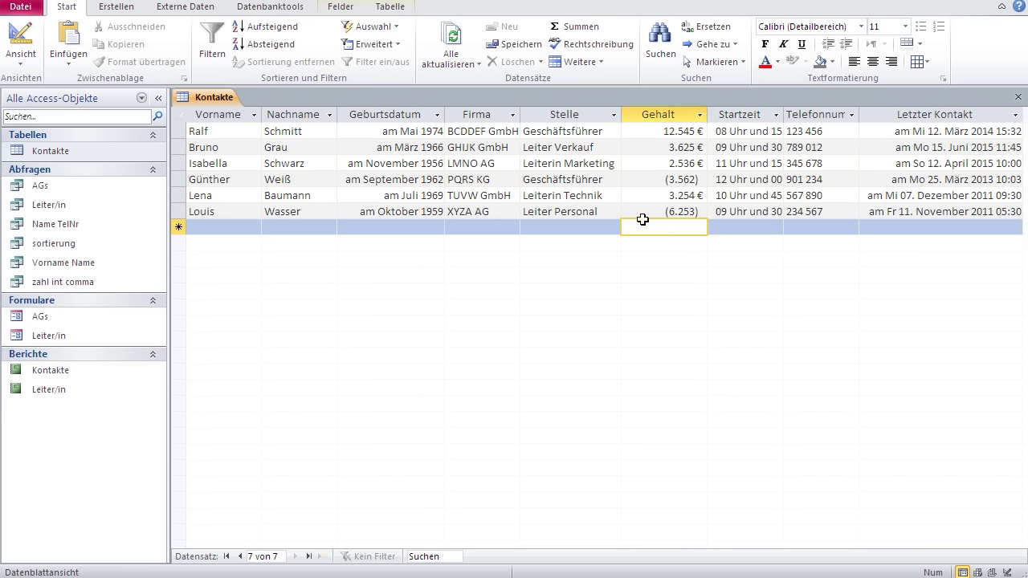
Step: Add a minus sign inside the brackets of the Gehalt format in Design view, giving #.##0 €;(-#.##0), and show the table in Datasheet view
left_click(18, 46)
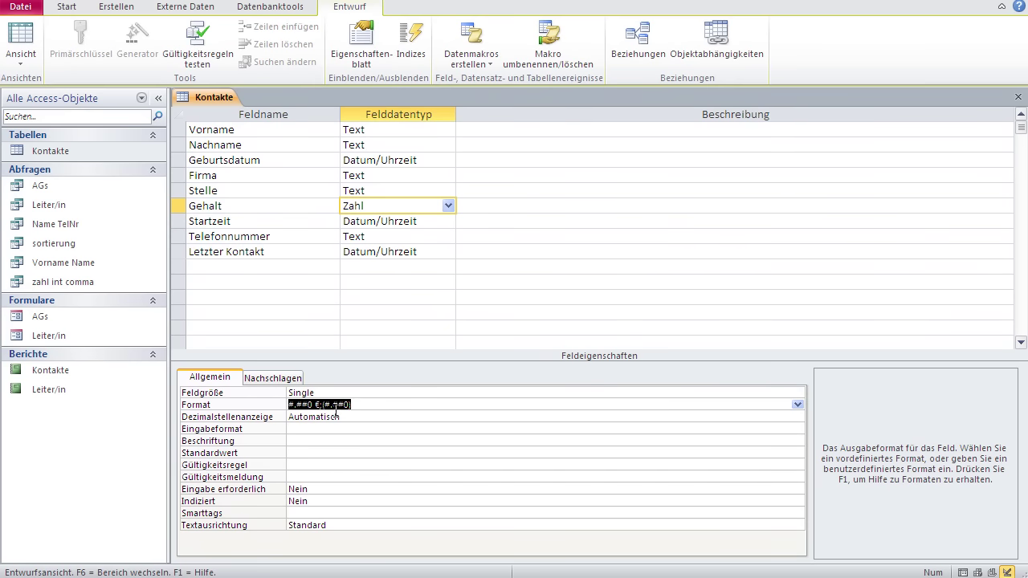
left_click(325, 404)
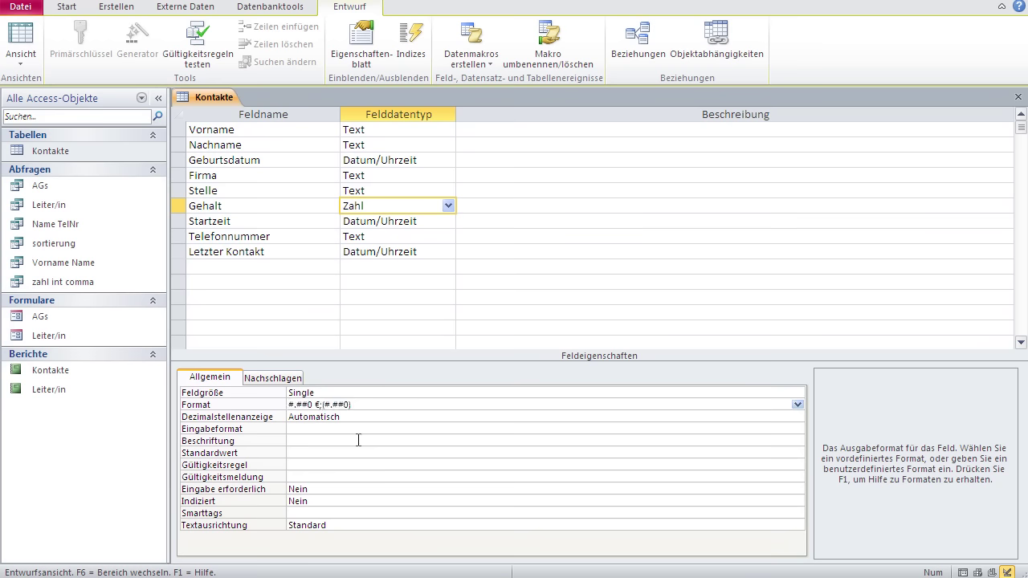
type("-")
left_click(332, 441)
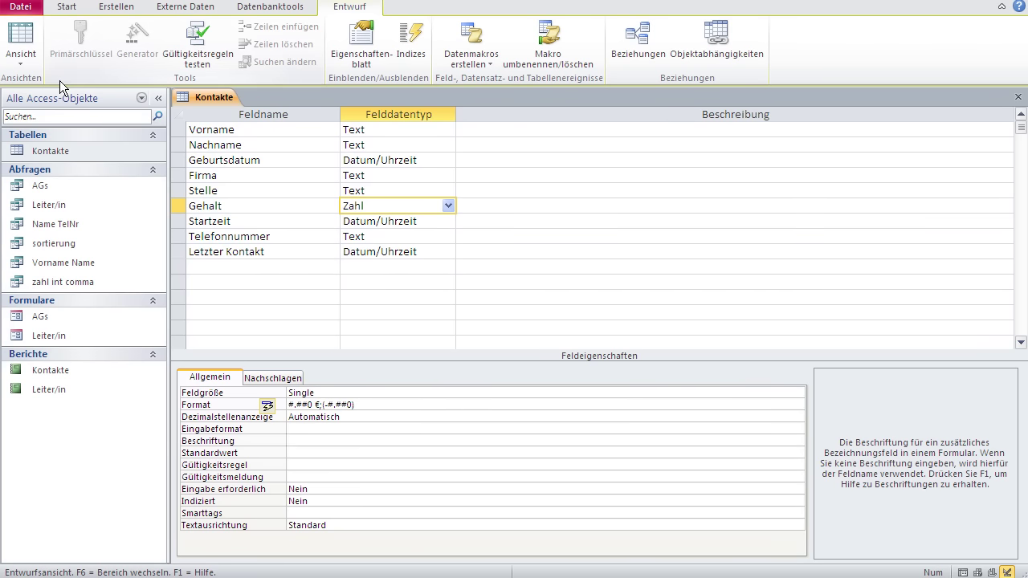
left_click(21, 42)
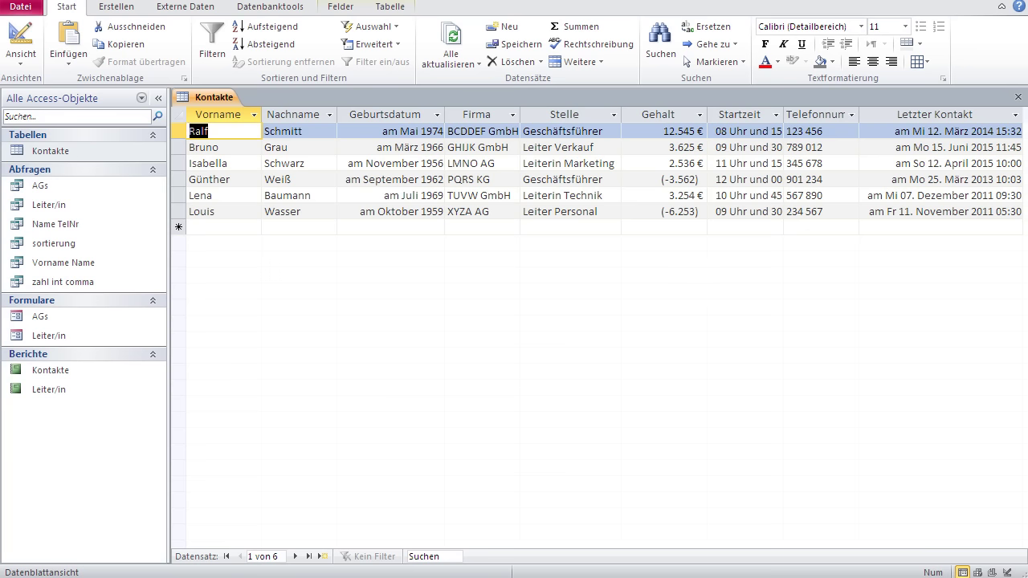
Step: Switch to the Zahlenformate document in Word and insert empty lines below the #.##0,00 row
key("alt+Tab")
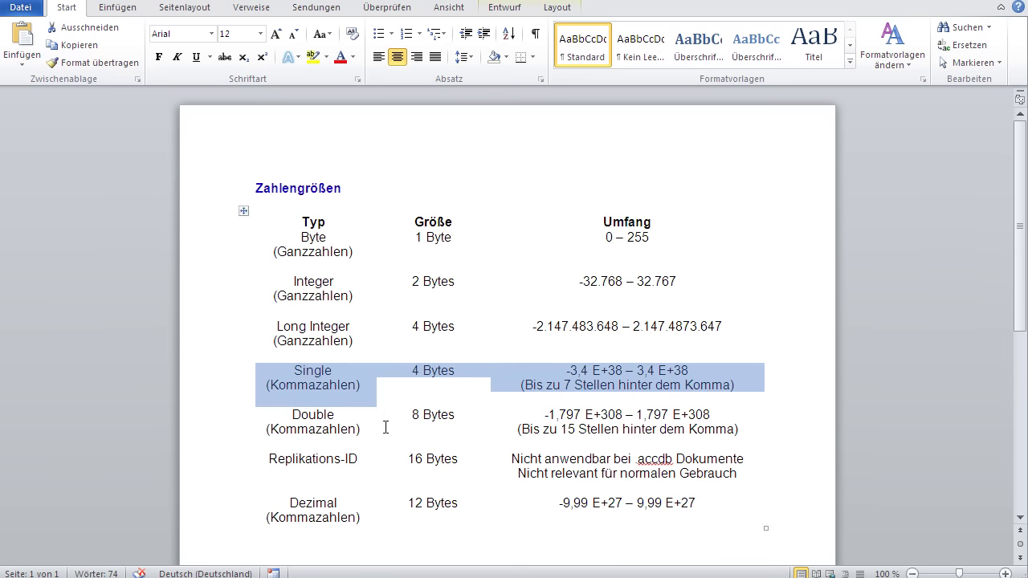
key("alt+Tab")
left_click(479, 374)
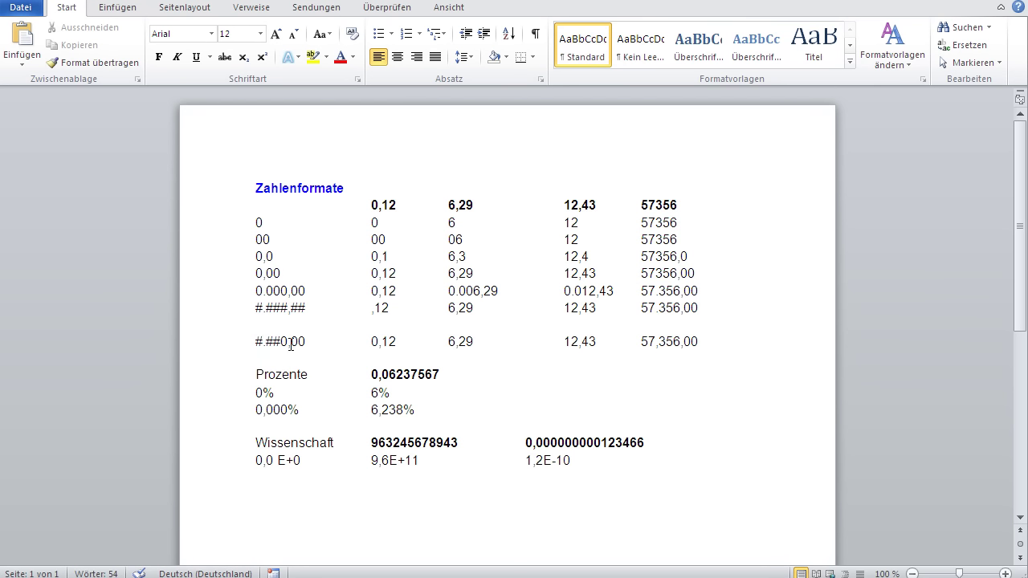
left_click(288, 351)
left_click(699, 343)
key("Return")
key("Return")
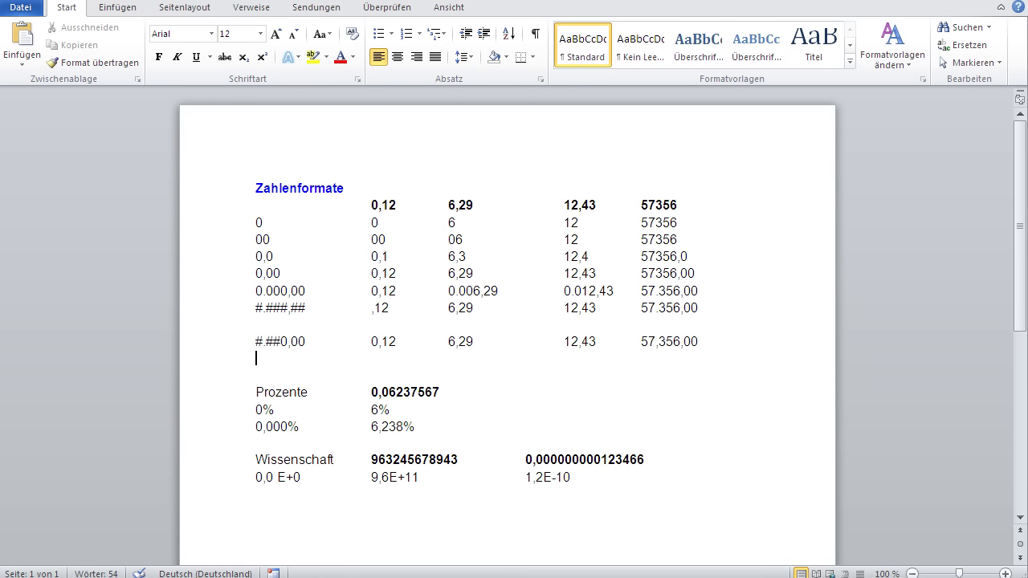
Step: Write the positive format section #.##0“ €“; on the new line above Prozente
type("#")
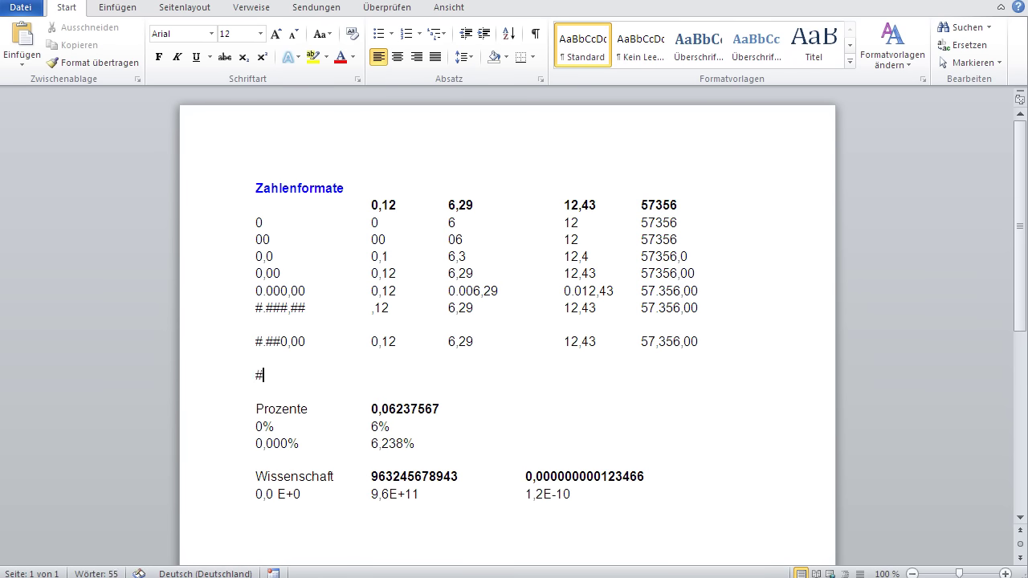
type(".##0")
key("BackSpace")
type("\"")
type(" €")
type("\"")
type(";")
Step: Make the new #.##0“ €“; line bold and set its font size to 18
left_click_drag(312, 378, 255, 375)
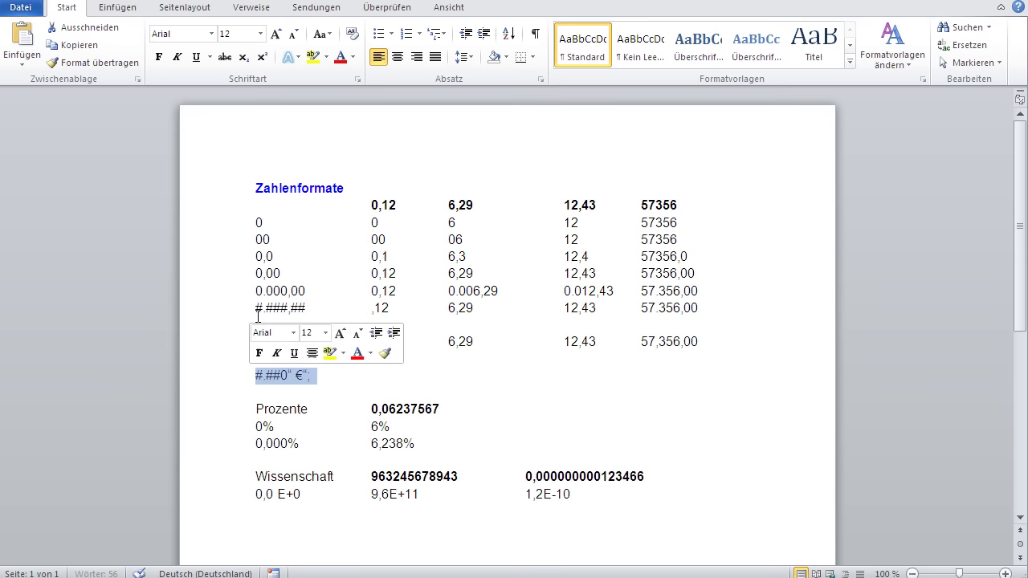
left_click(159, 57)
left_click(260, 34)
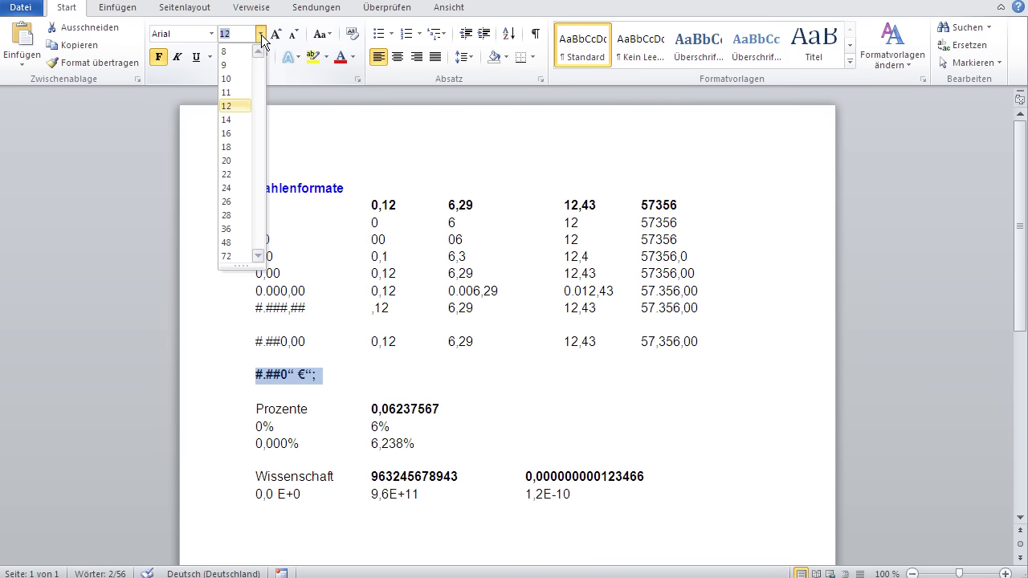
left_click(241, 147)
left_click(362, 386)
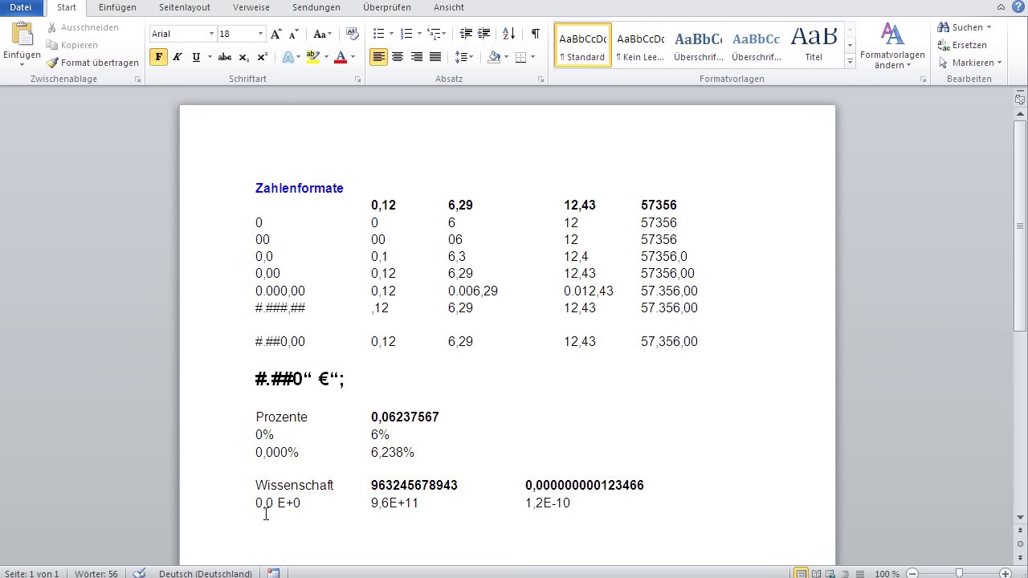
Step: Append the negative section with brackets and minus sign so the line reads #.##0“ €“;“(„-#.##0“)“
type("“(„")
type("#.##0“")
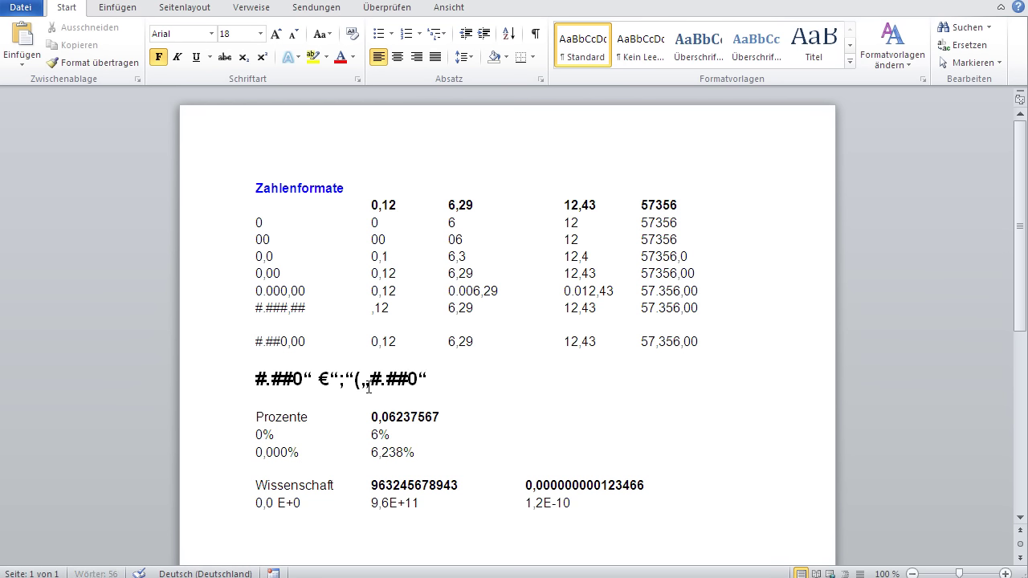
type(")“")
type("-")
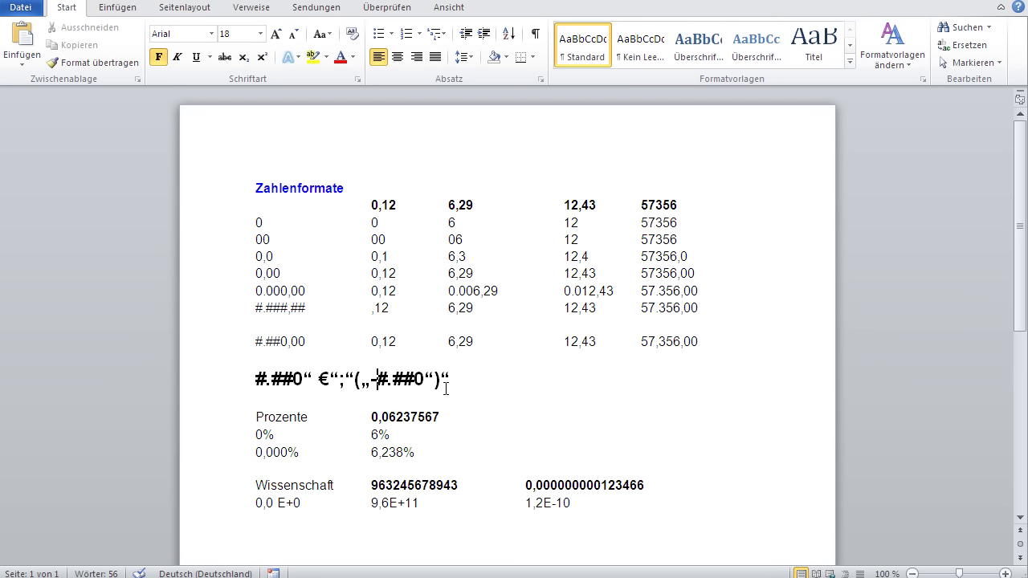
Step: Colour the negative section “(„-#.##0“)“ after the semicolon red and the positive section #.##0“ € blue
left_click_drag(451, 379, 345, 385)
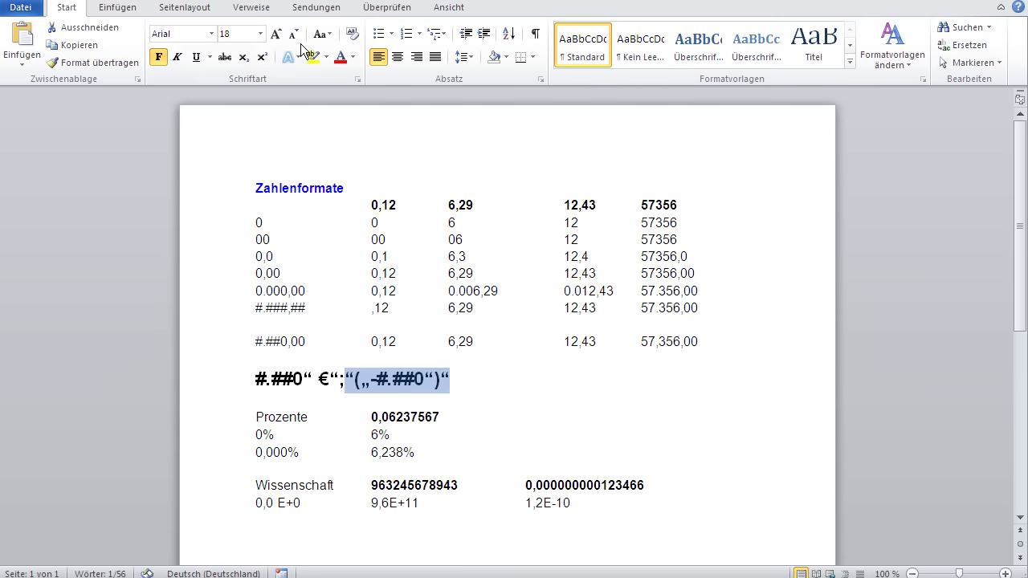
left_click(340, 60)
left_click(390, 396)
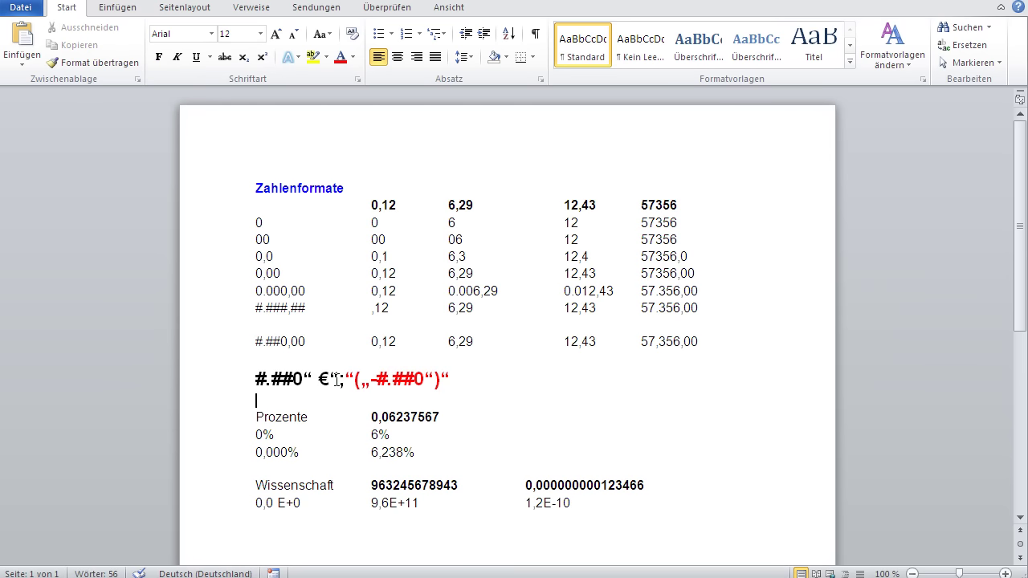
mouse_move(338, 378)
left_mouse_down()
mouse_move(255, 382)
mouse_move(287, 383)
mouse_move(254, 391)
mouse_move(259, 378)
mouse_move(333, 377)
left_mouse_up()
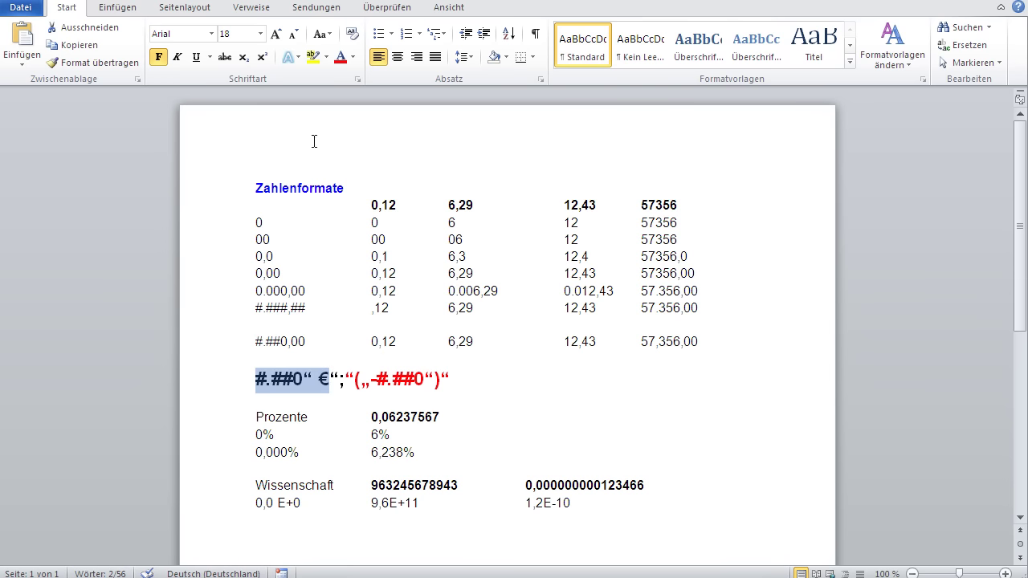
left_click(353, 58)
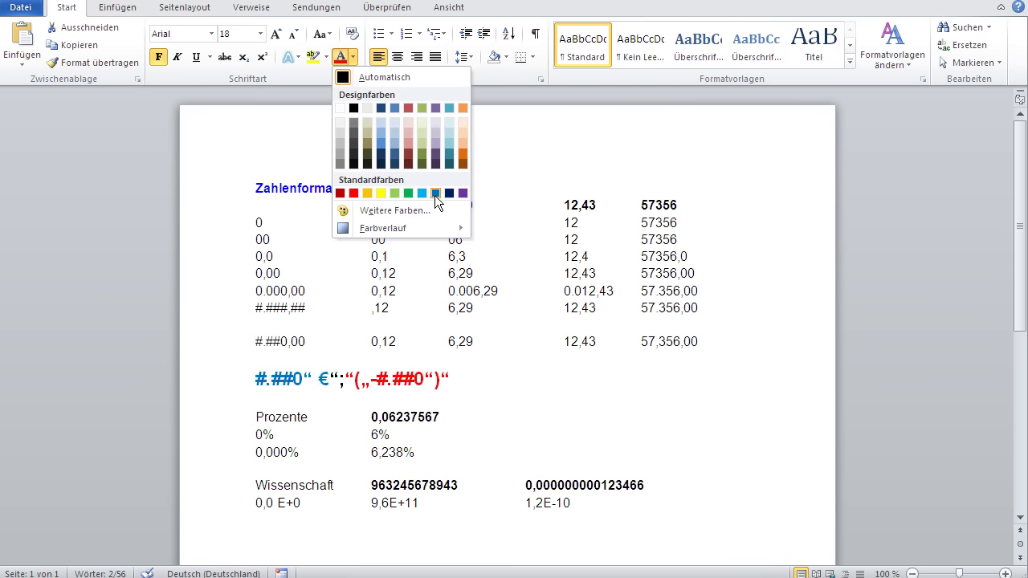
left_click(435, 193)
left_click(470, 358)
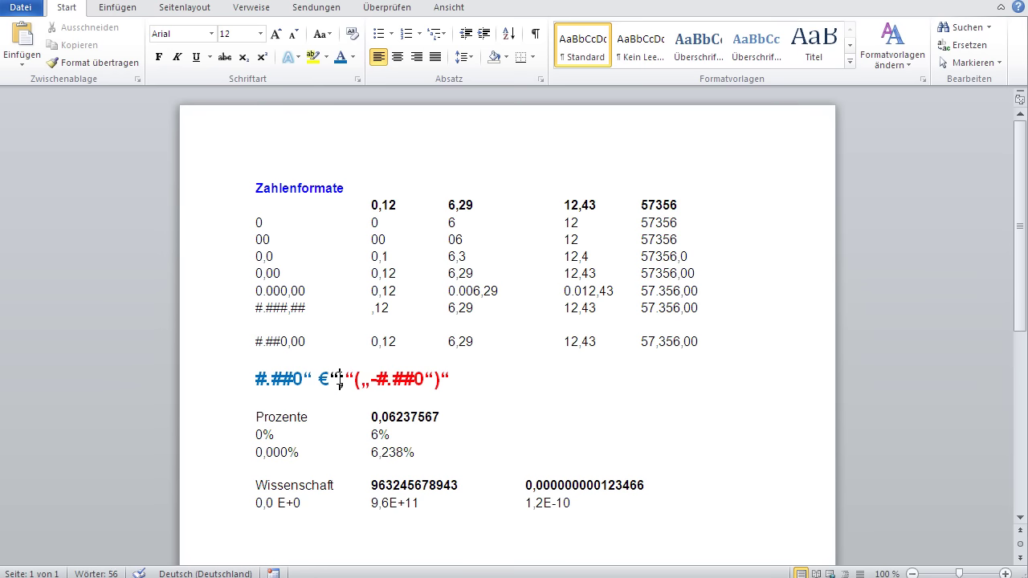
Step: Colour the closing quotation mark after the € sign blue, matching the rest of the positive section
left_click_drag(329, 378, 332, 378)
left_click(340, 58)
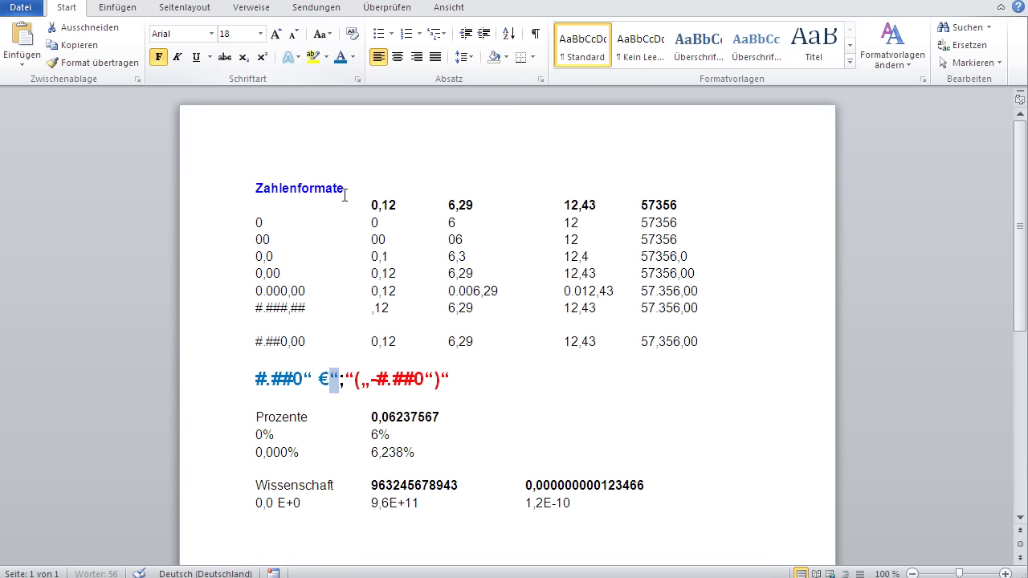
left_click(336, 411)
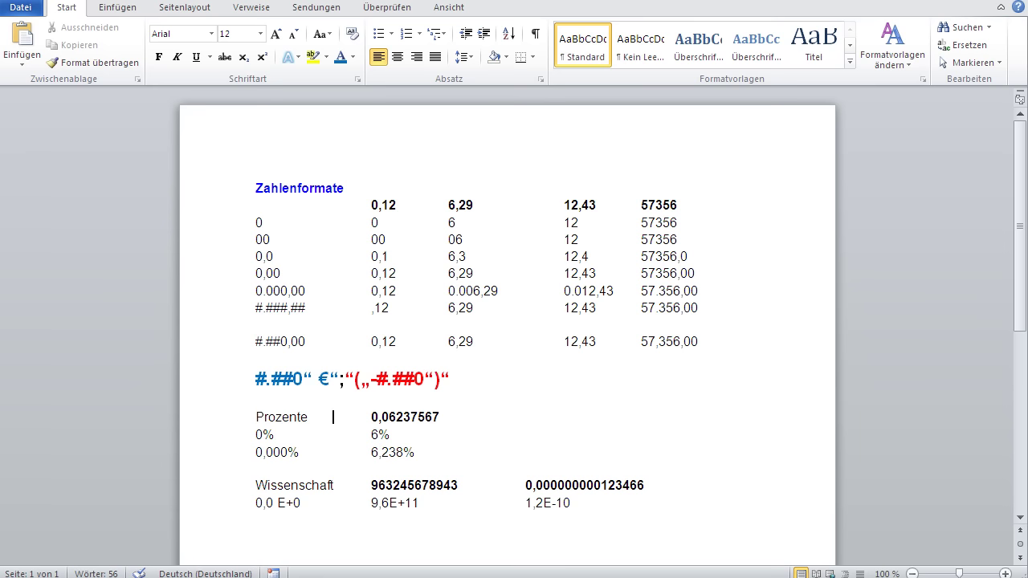
Step: Switch to Access, complete the Gehalt format's zero section as "NULL", and show the Kontakte table in datasheet view
key("alt+Tab")
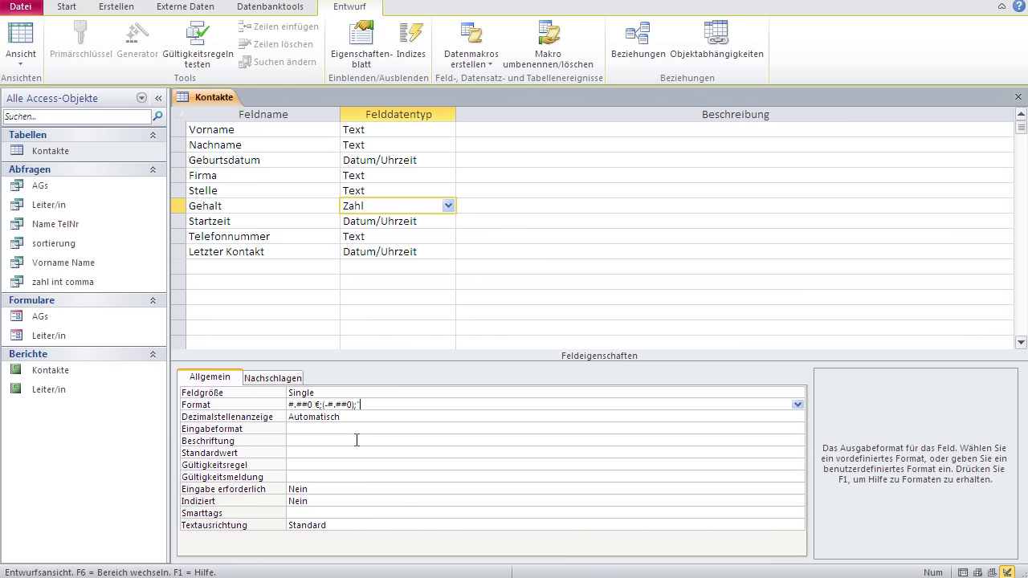
type("ULL")
left_click(21, 36)
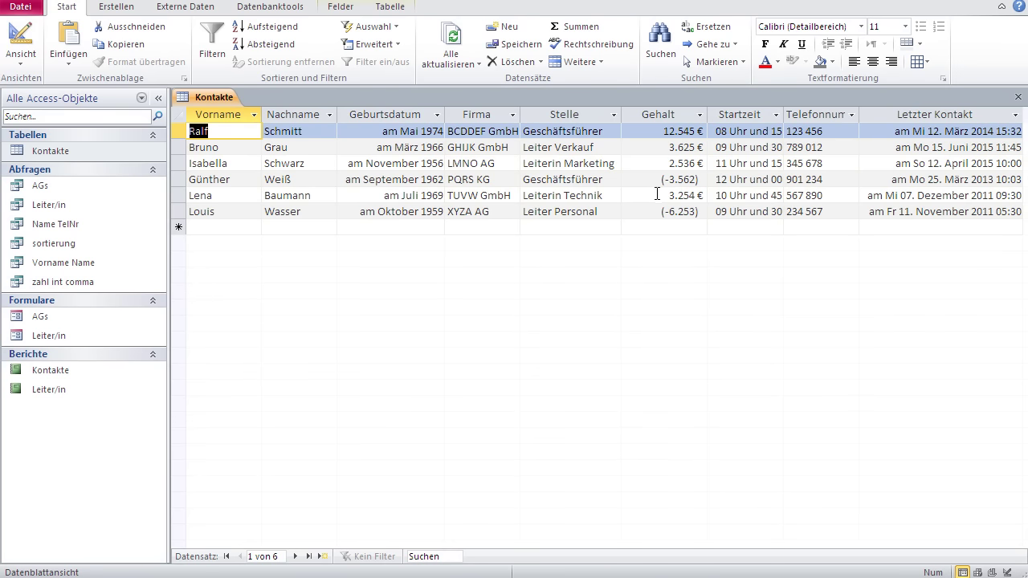
Step: Set the Gehalt value of the Leiterin Technik record to 0 in the Kontakte table
left_click(627, 193)
key("Delete")
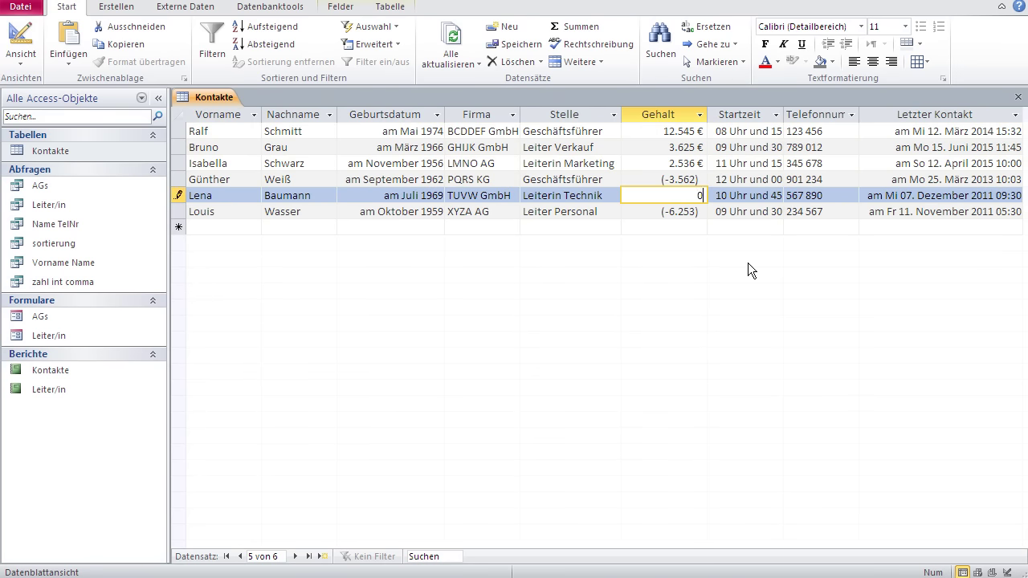
key("Down")
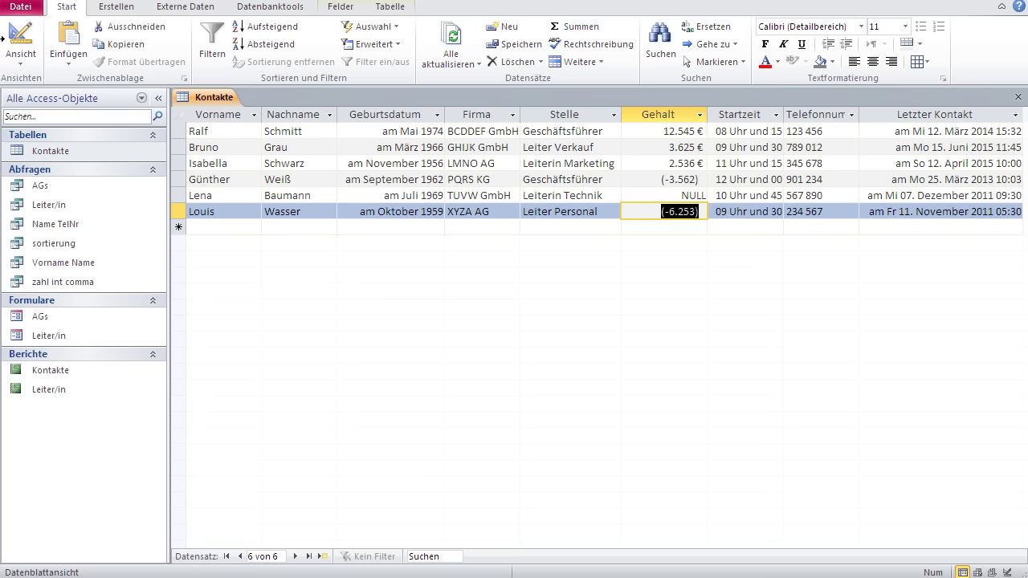
Step: Change the zero section of the Gehalt format to 0" NULL" and view the table data
left_click(21, 41)
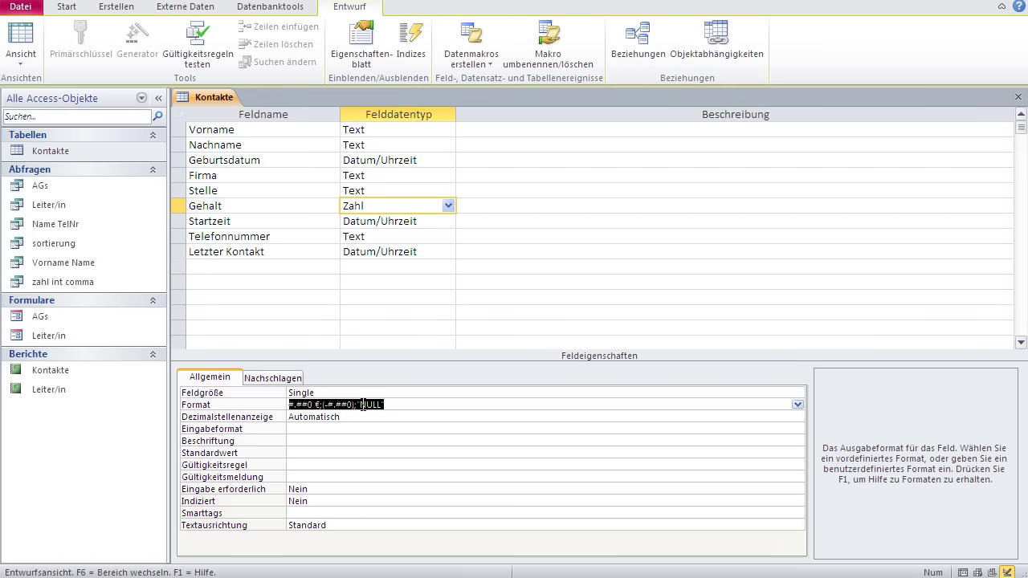
left_click(358, 404)
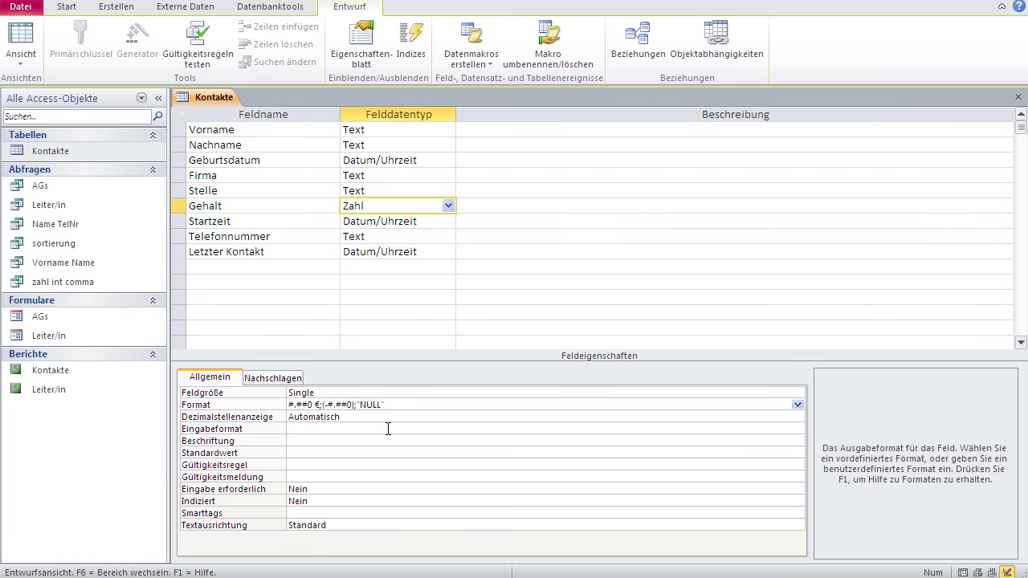
type("0")
left_click(20, 44)
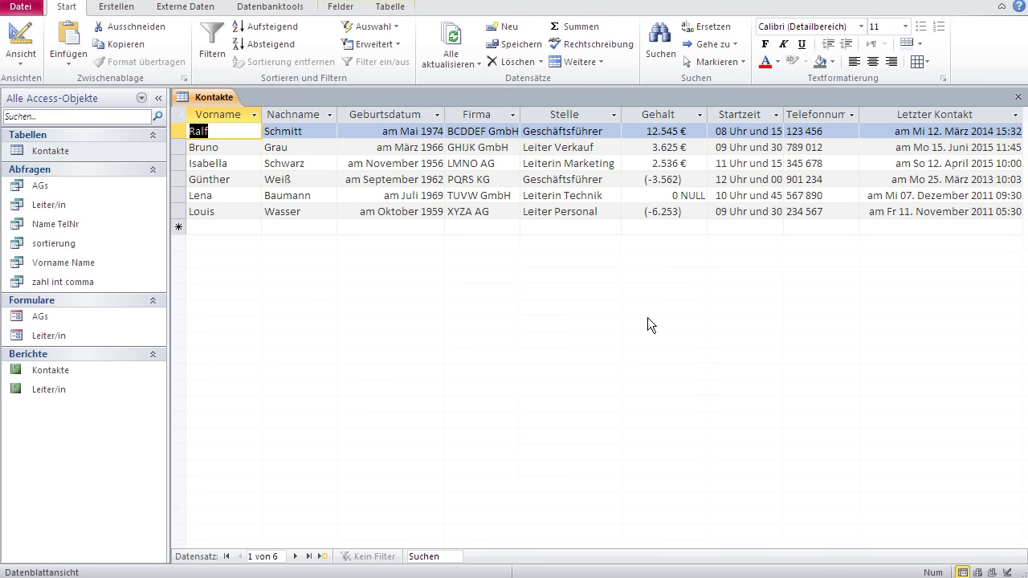
Step: Replace the zero section of the Gehalt format with a hyphen and view the table data
left_click(20, 44)
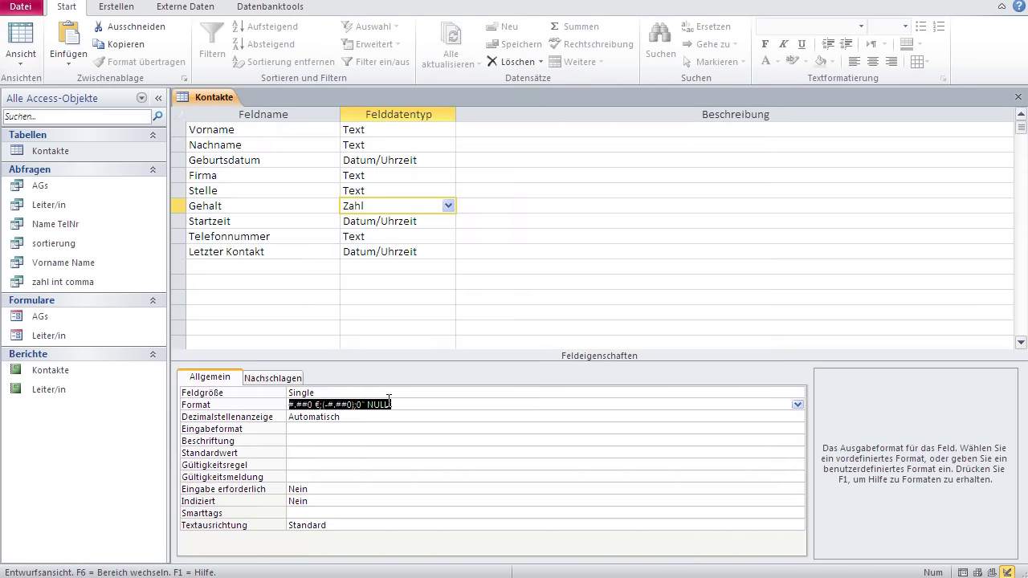
left_click_drag(404, 404, 357, 406)
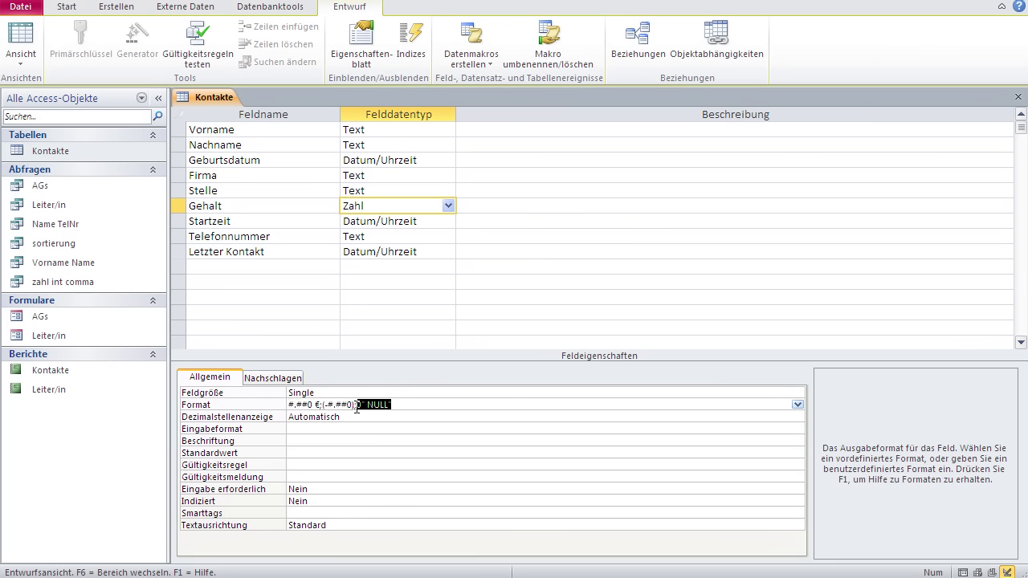
key("BackSpace")
left_click(32, 54)
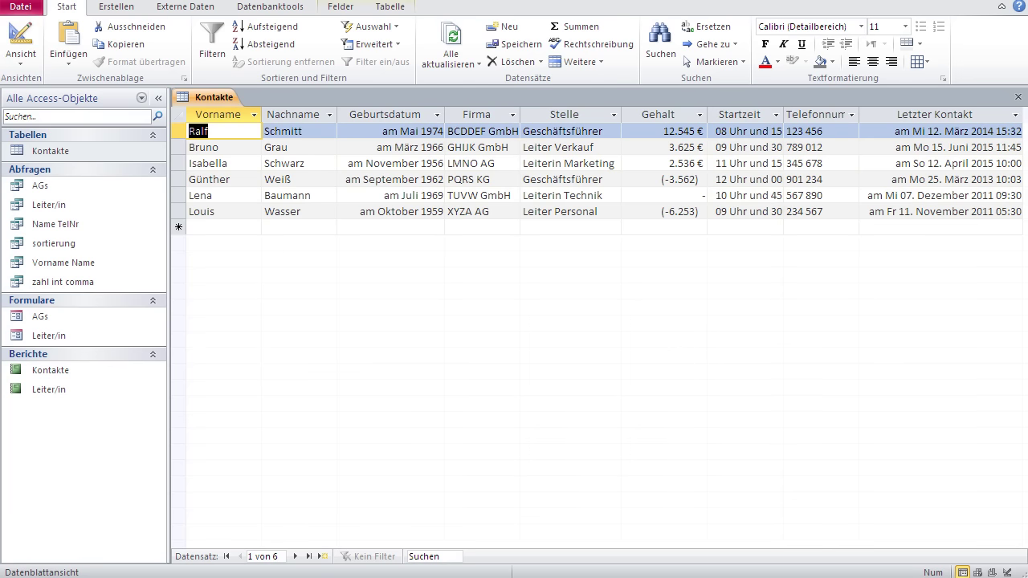
Step: Switch to Word and separate the positive, negative and zero sections of the large format line with tabs
key("alt+Tab")
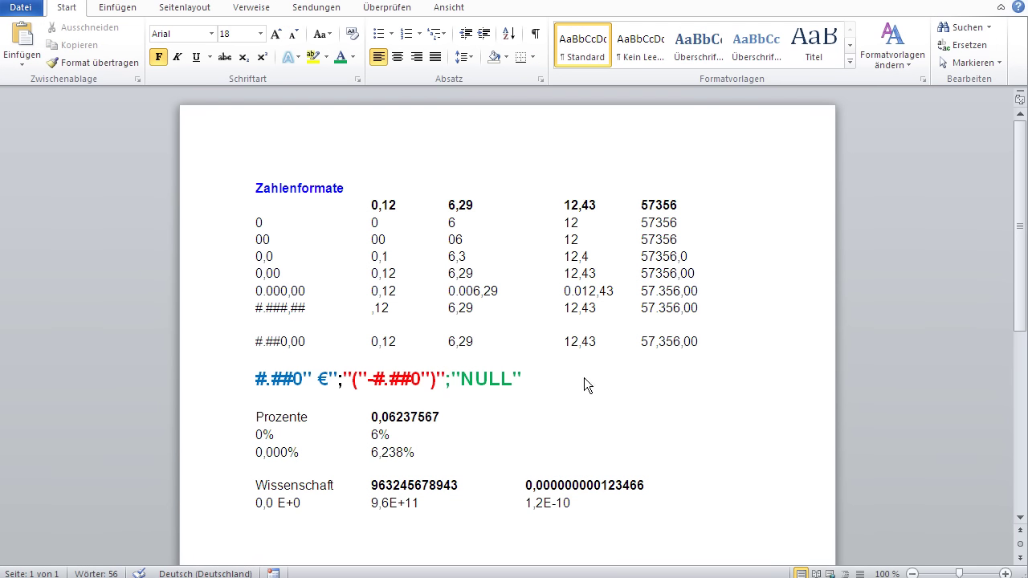
left_click(346, 378)
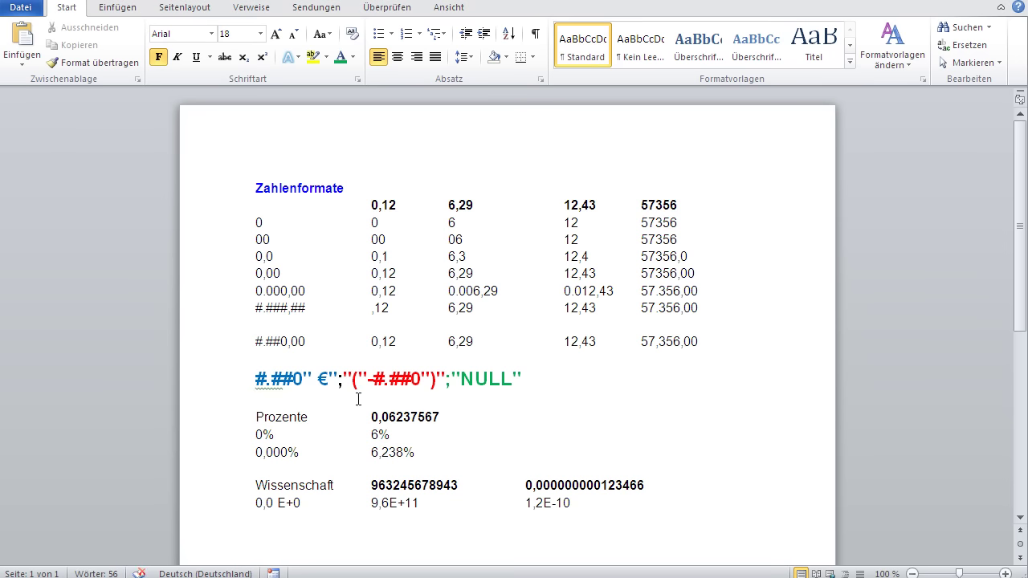
key("Tab")
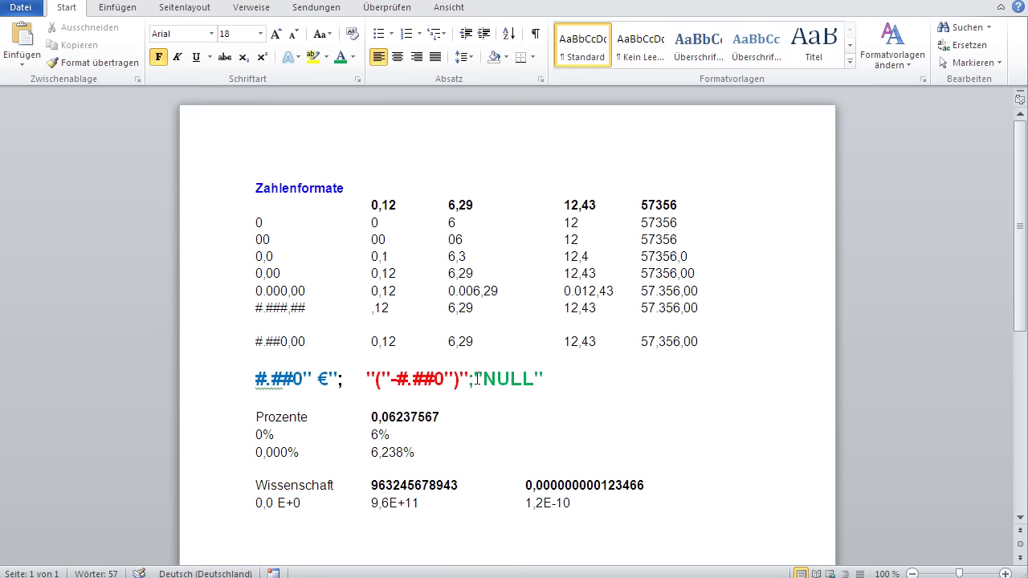
left_click(480, 386)
key("Tab")
Step: Review the positive, negative and zero sections of the format line by highlighting them one after another
left_click_drag(366, 379, 275, 383)
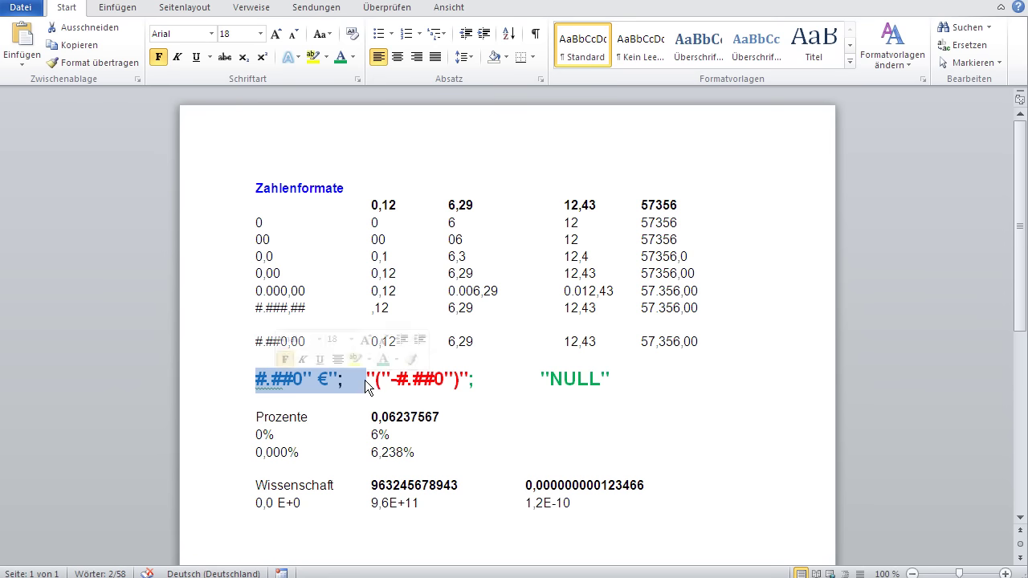
left_click_drag(366, 381, 471, 383)
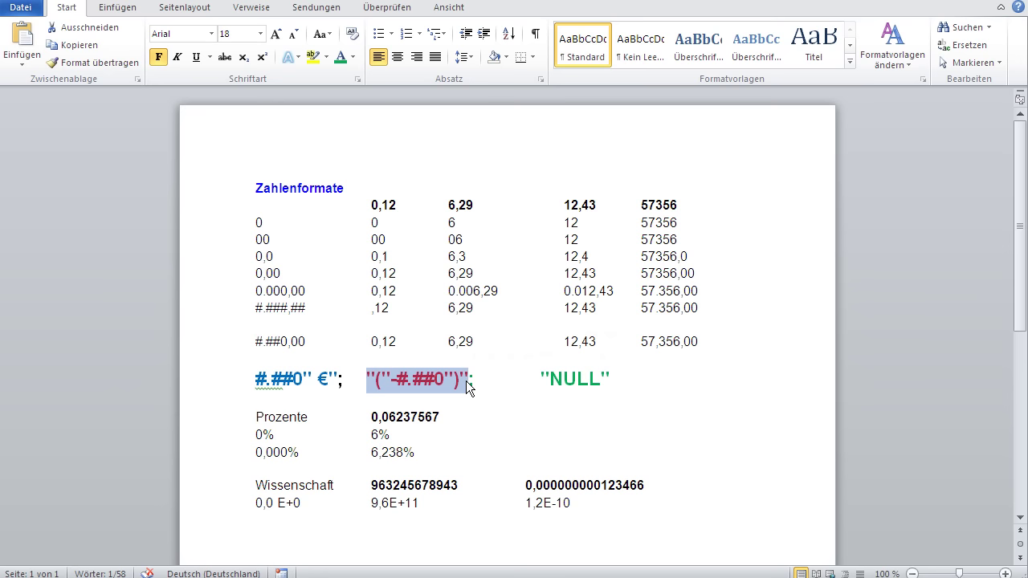
left_click_drag(538, 381, 612, 382)
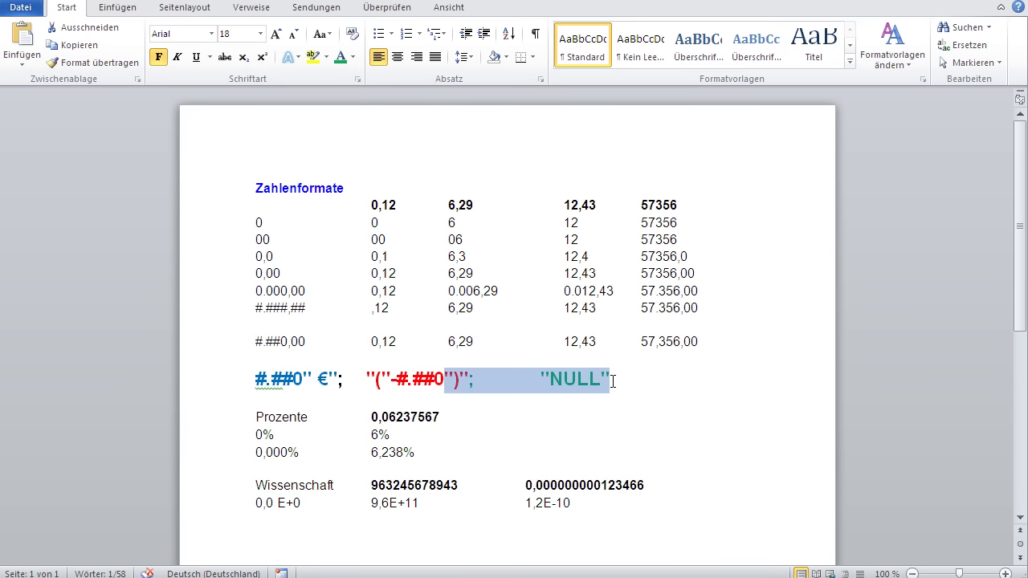
left_click(607, 389)
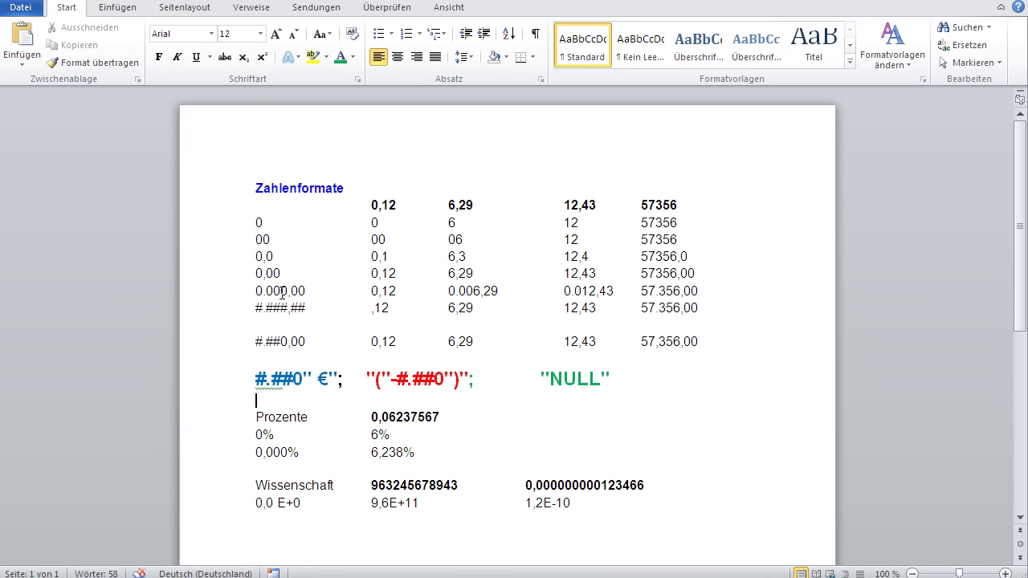
key("Up")
key("Up")
key("Up")
key("Up")
key("Up")
key("Up")
Step: Change the green zero section of the format line so it reads 0 "€"
left_click_drag(602, 383, 554, 383)
type("-")
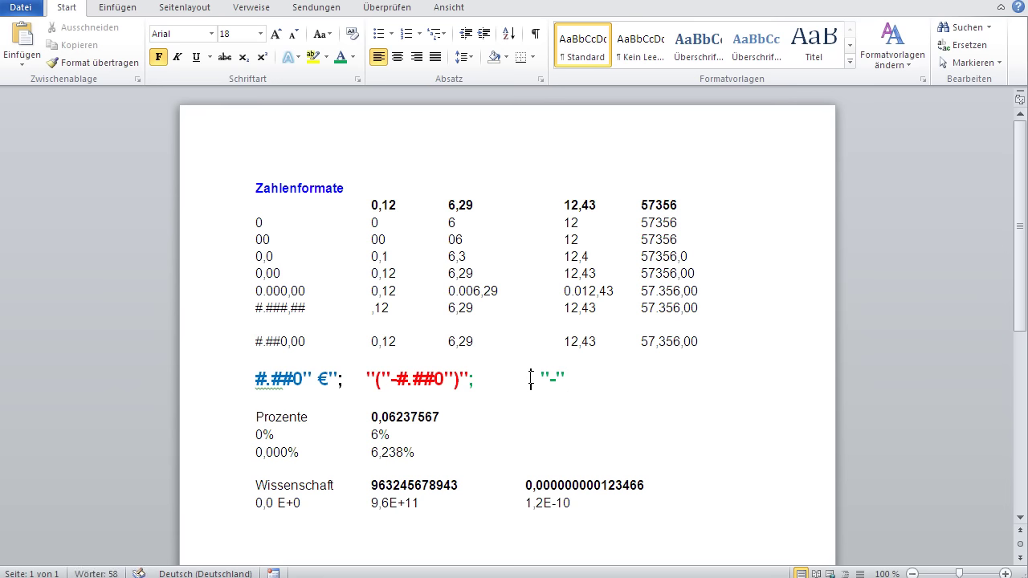
left_click(530, 376)
type("0")
double_click(564, 379)
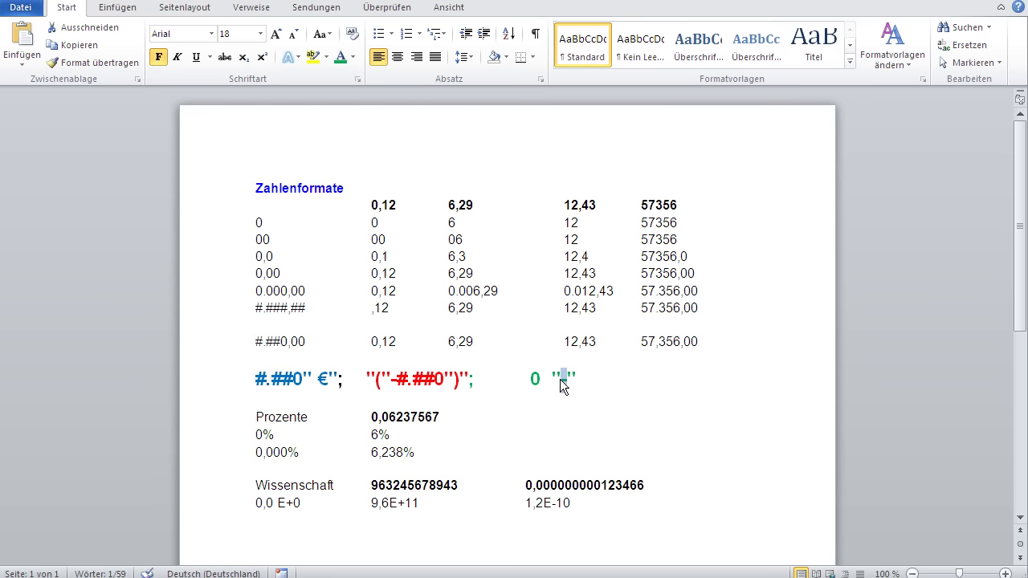
type("€")
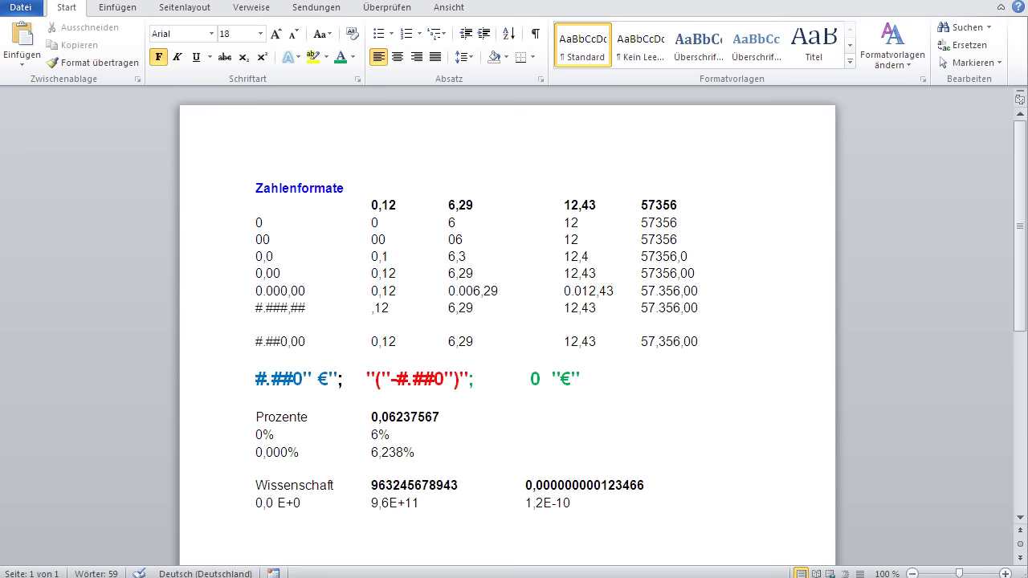
Step: Compare the Gehalt field's format and table values in Access with the quoted format line in Word
key("alt+Tab")
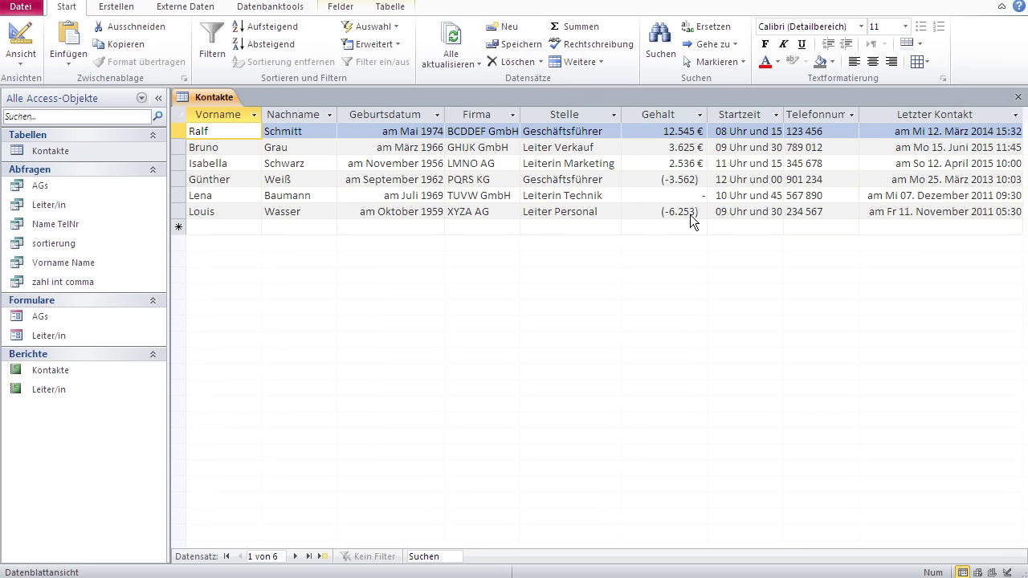
left_click(18, 40)
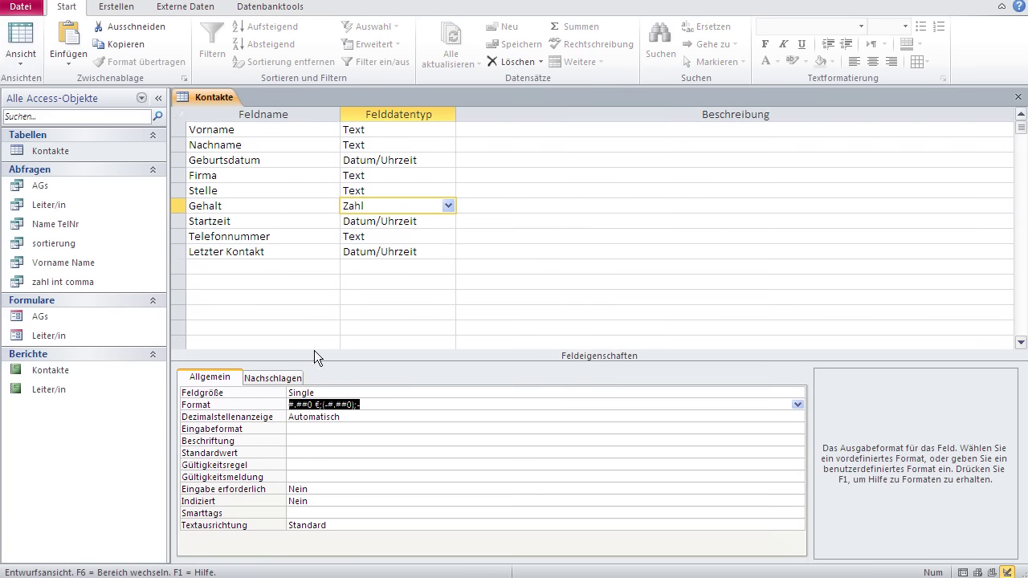
left_click(379, 404)
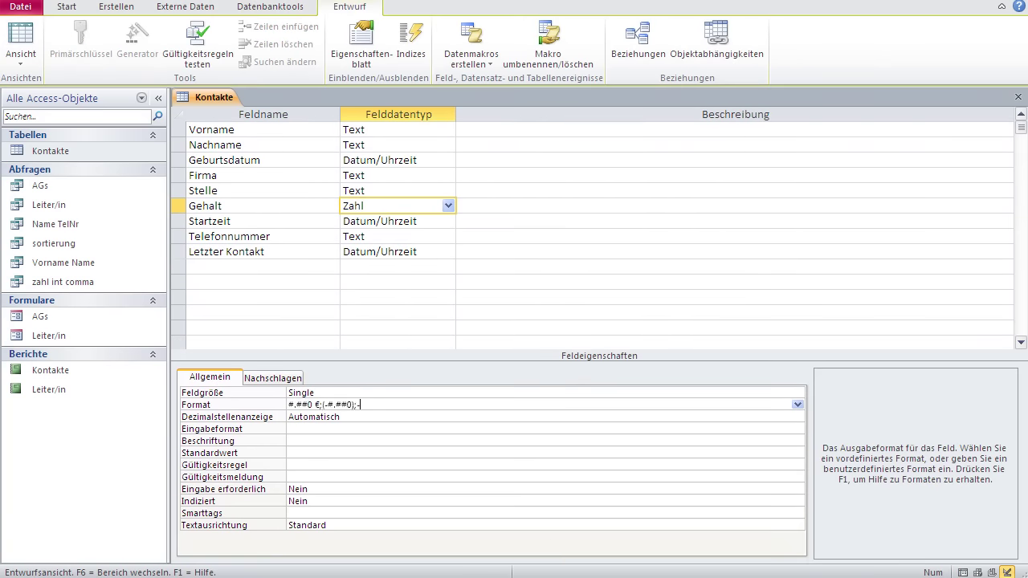
key("alt+Tab")
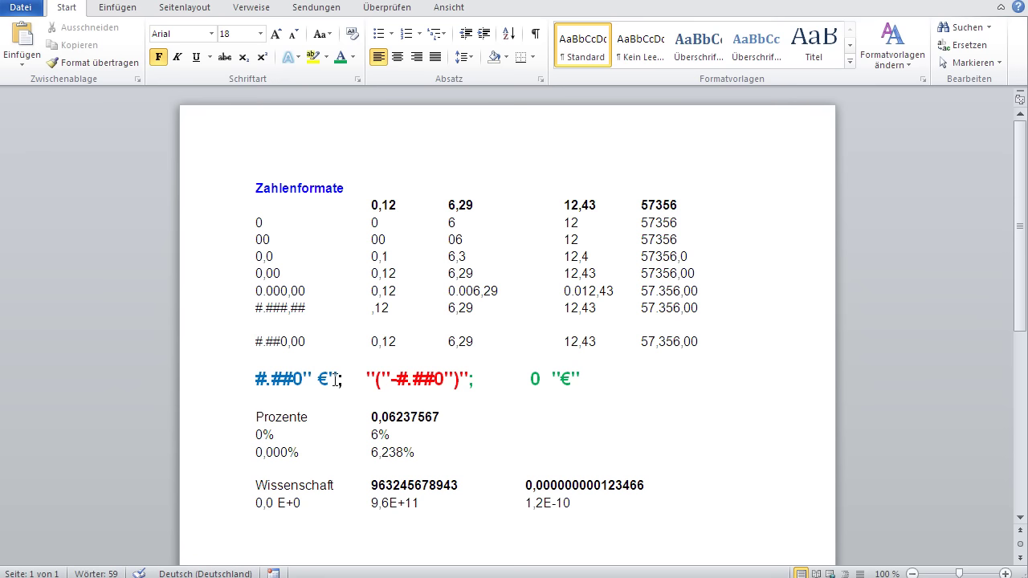
left_click_drag(328, 383, 294, 382)
left_click(298, 384)
key("alt+Tab")
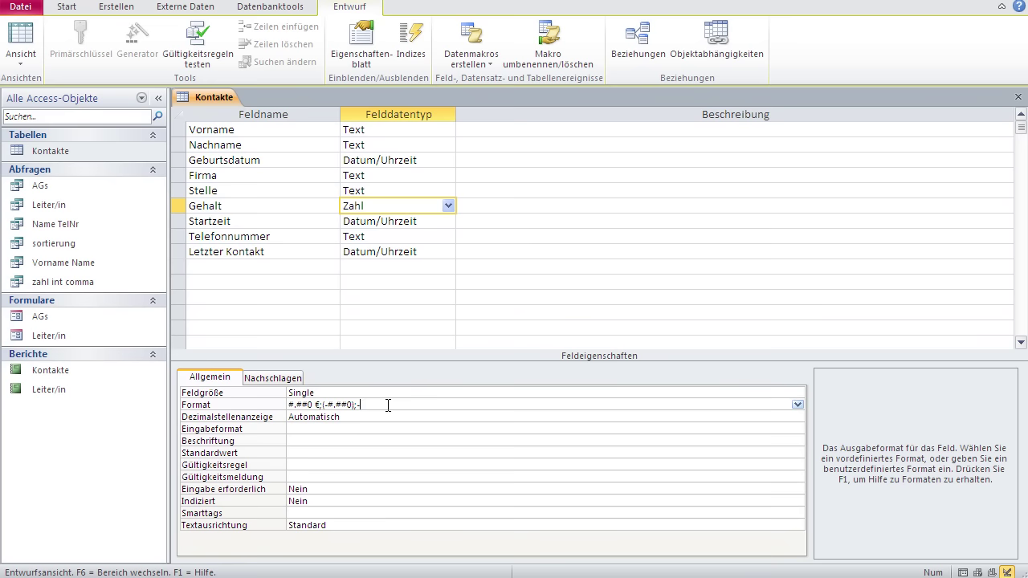
left_click(22, 40)
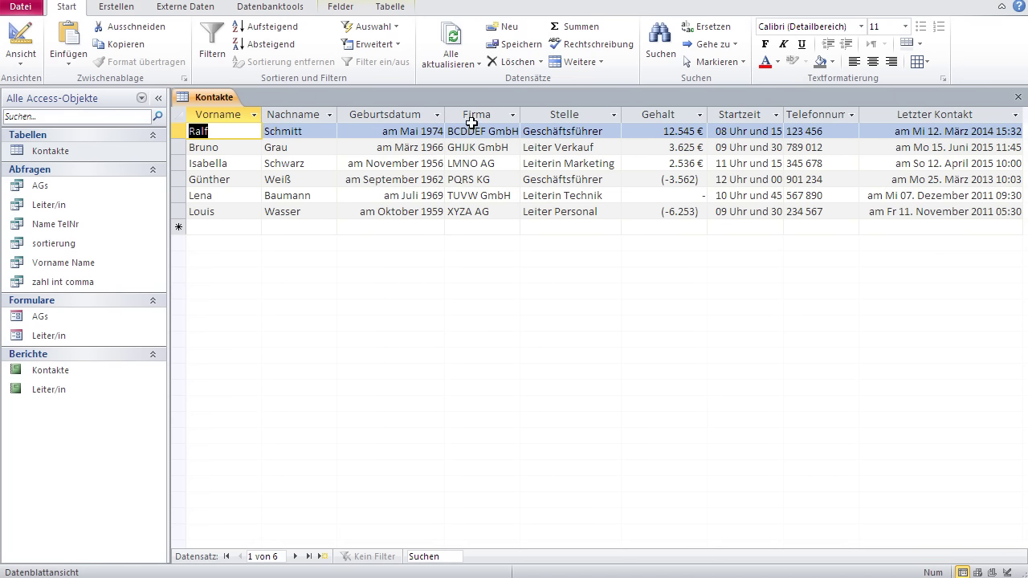
Step: Insert a new field named Kinder above Firma in the Kontakte table design and set its data type to Zahl
left_click(27, 46)
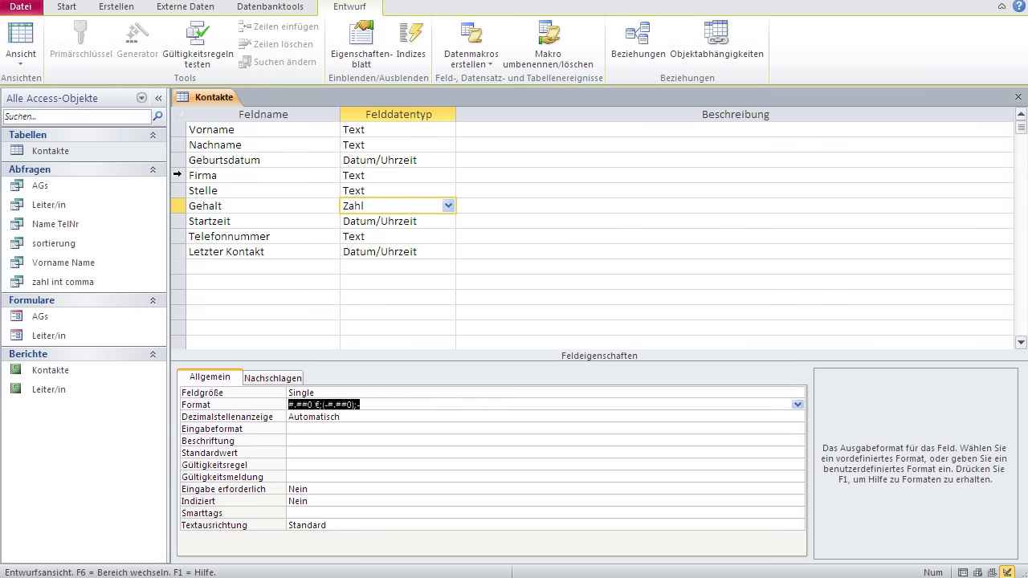
left_click(177, 173)
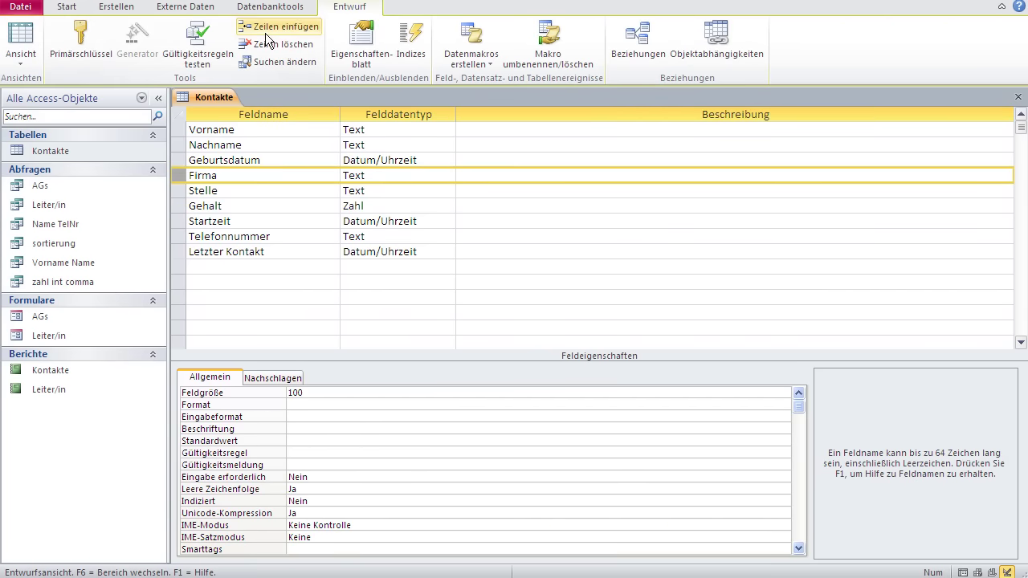
left_click(265, 28)
left_click(250, 175)
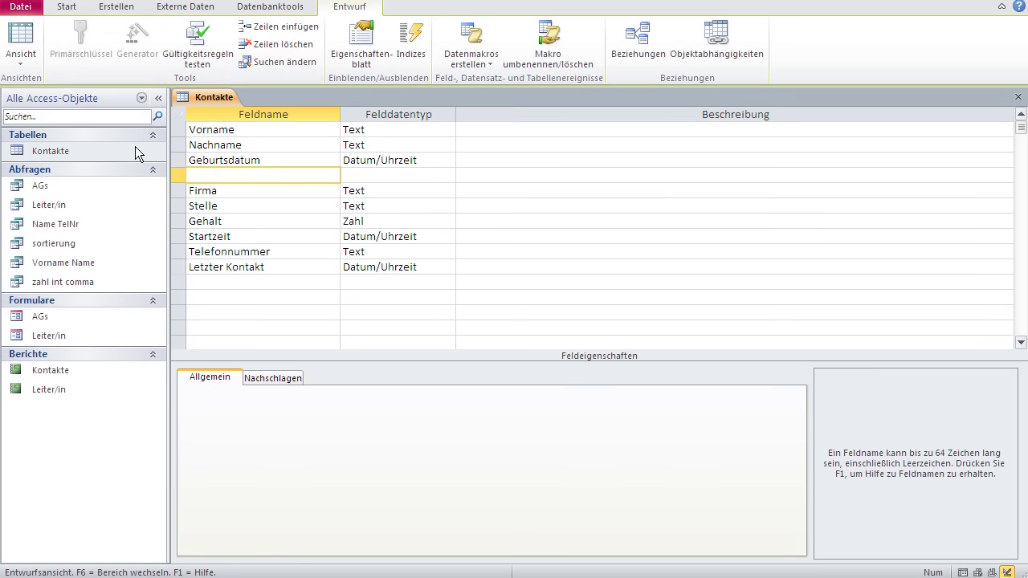
type("Kinder")
key("Tab")
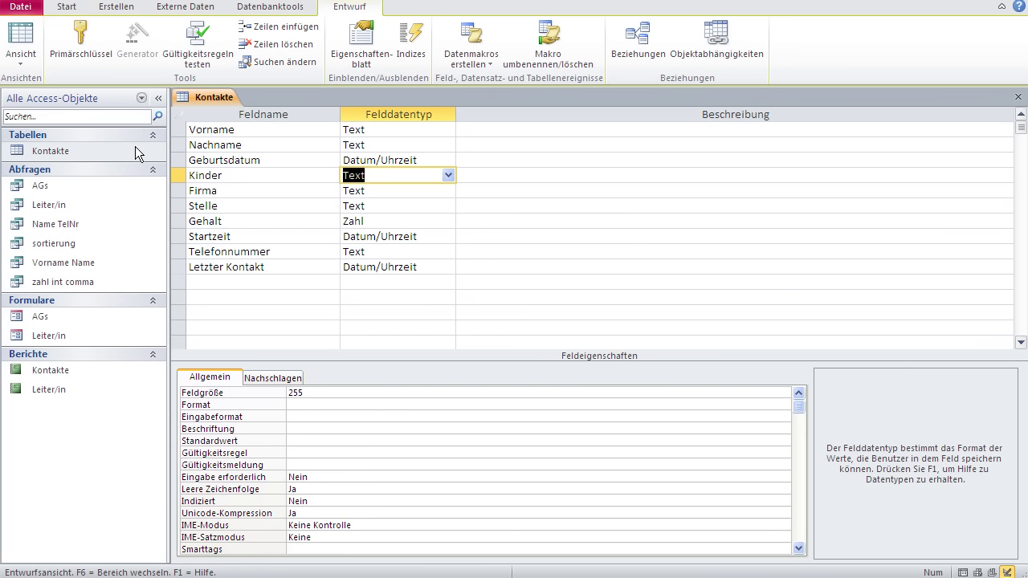
left_click(448, 175)
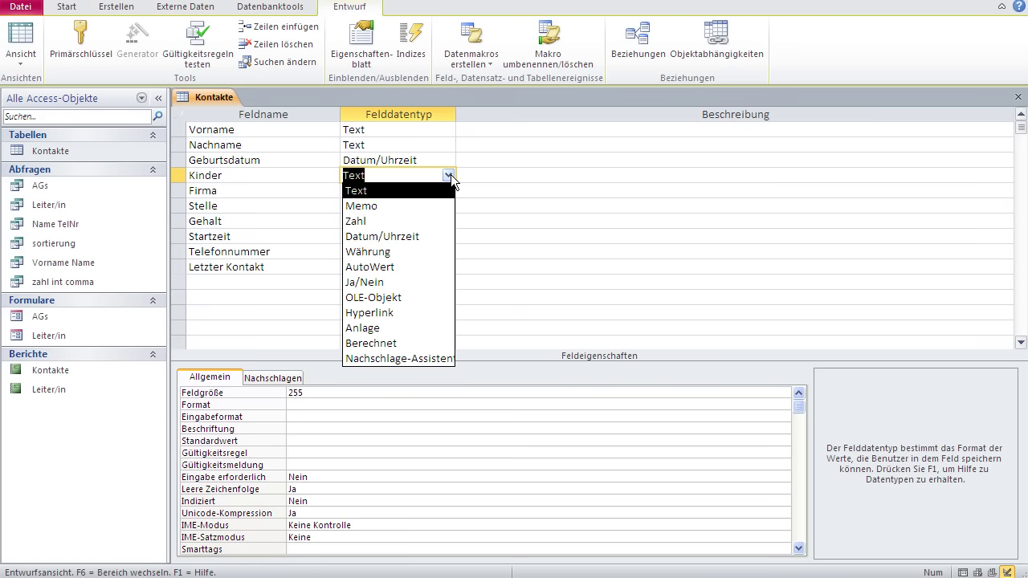
left_click(422, 218)
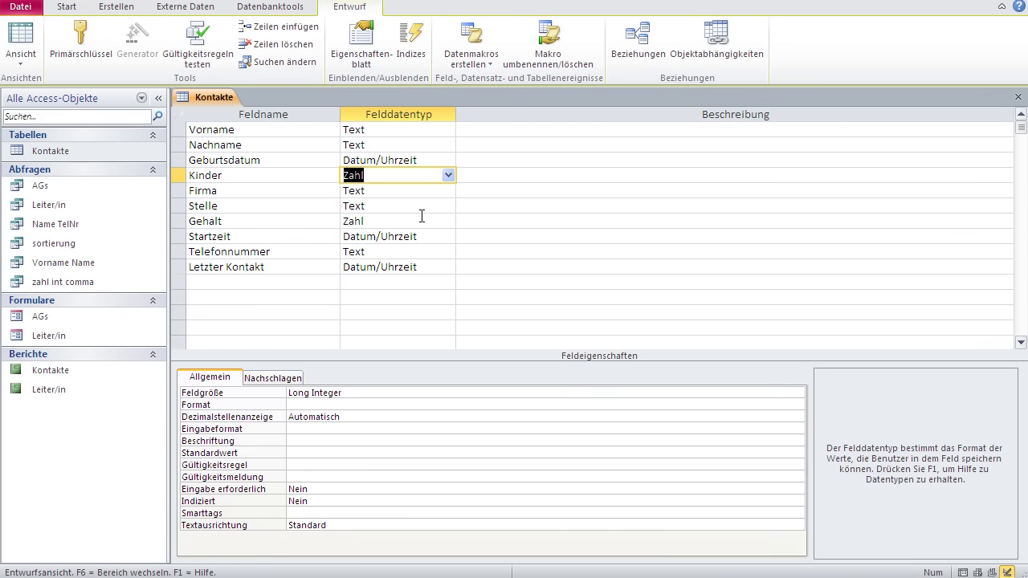
Step: Set the Kinder field's size to Byte and its format to 0" Kinder"
left_click(359, 395)
left_click(796, 393)
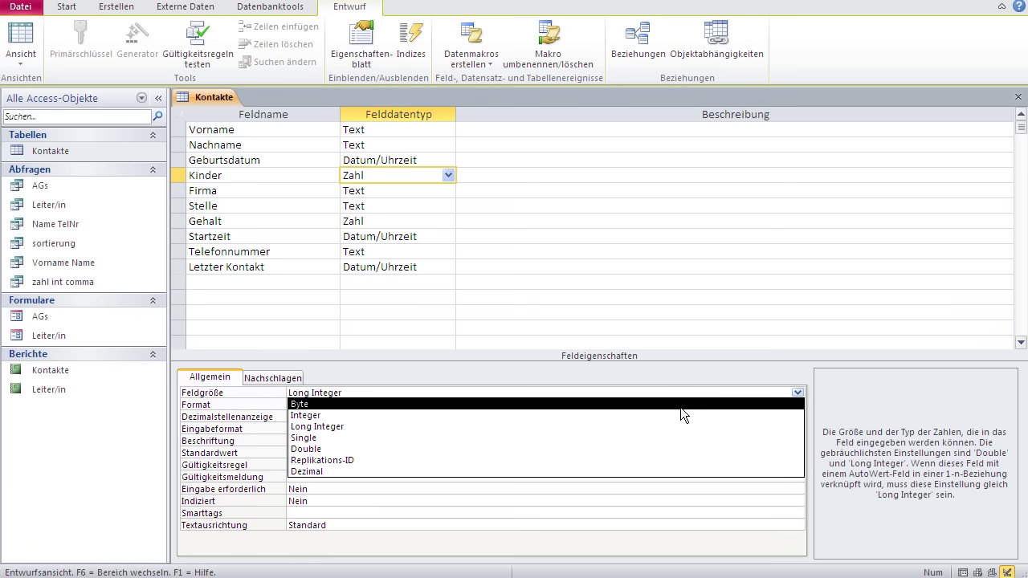
left_click(682, 405)
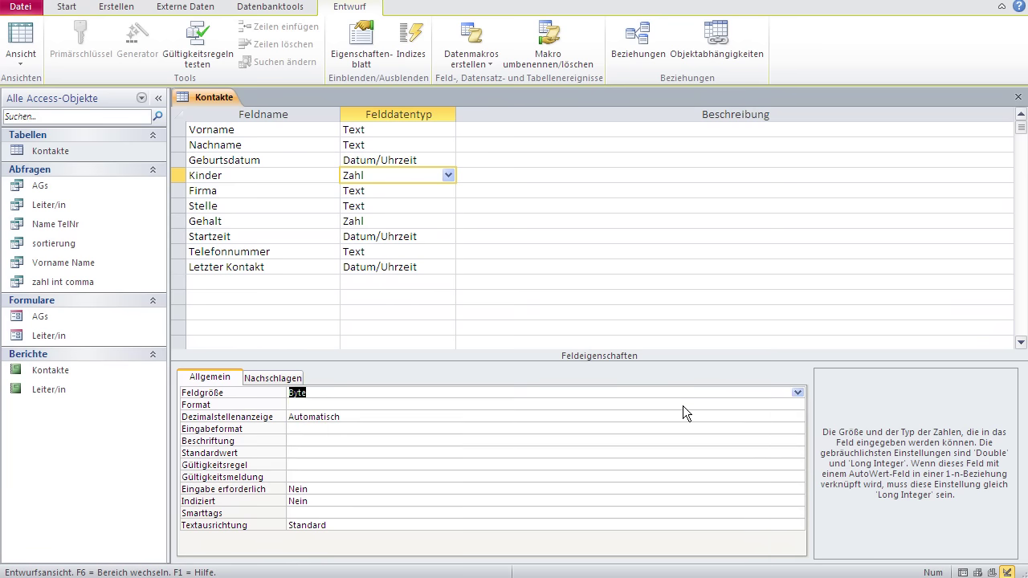
left_click(368, 407)
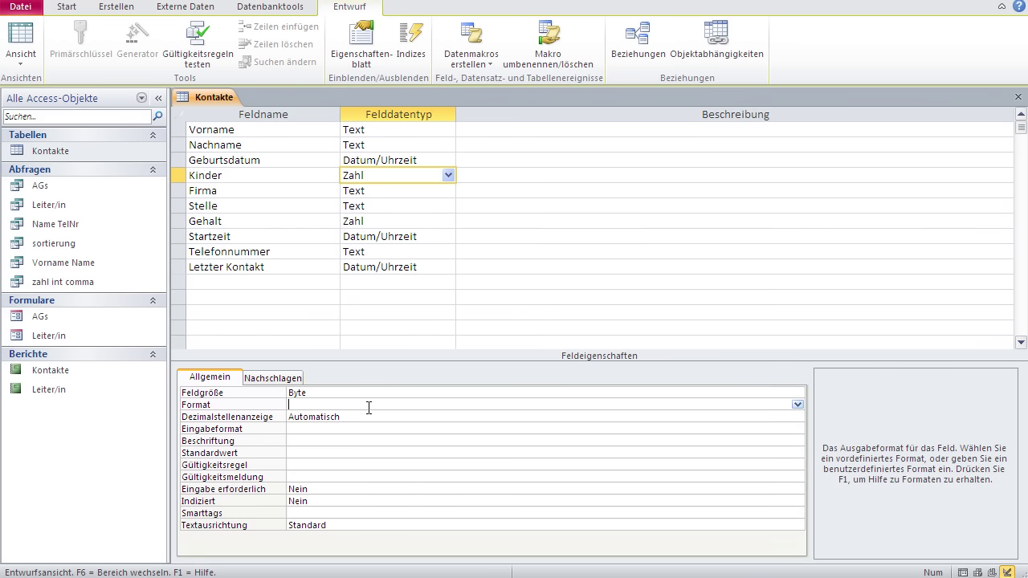
type("0\" Kinder")
left_click(302, 462)
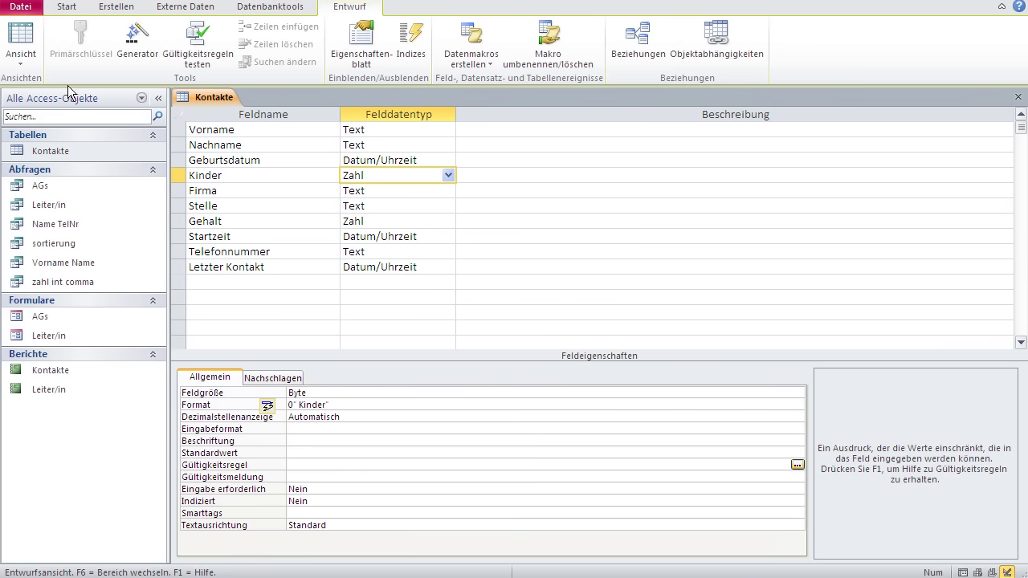
Step: Fill the Kinder column of the six Kontakte records with 2, 3, 1, 0, 2 and 5 in the datasheet
left_click(20, 40)
left_click(486, 132)
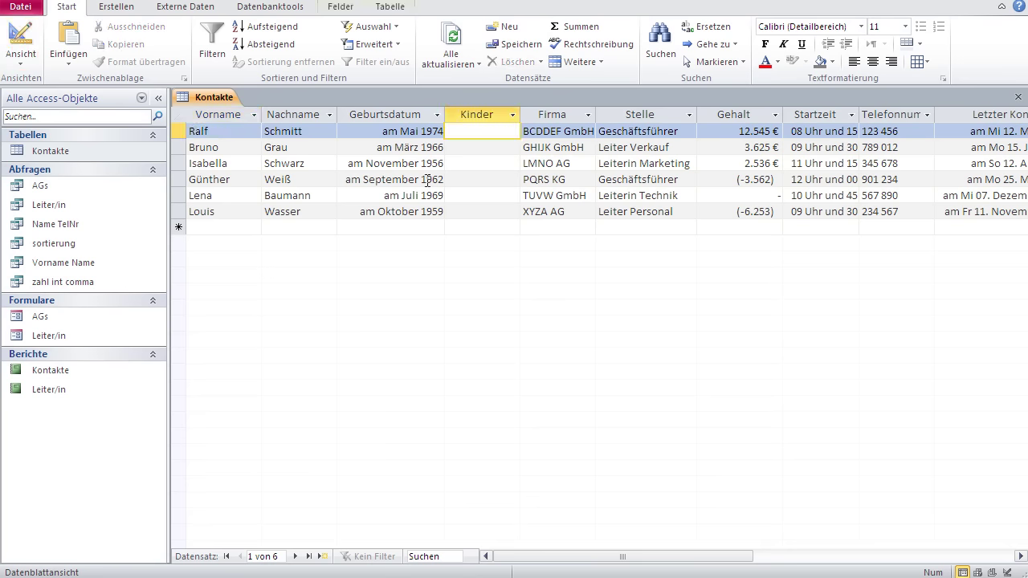
type("2")
key("Down")
type("3")
key("Down")
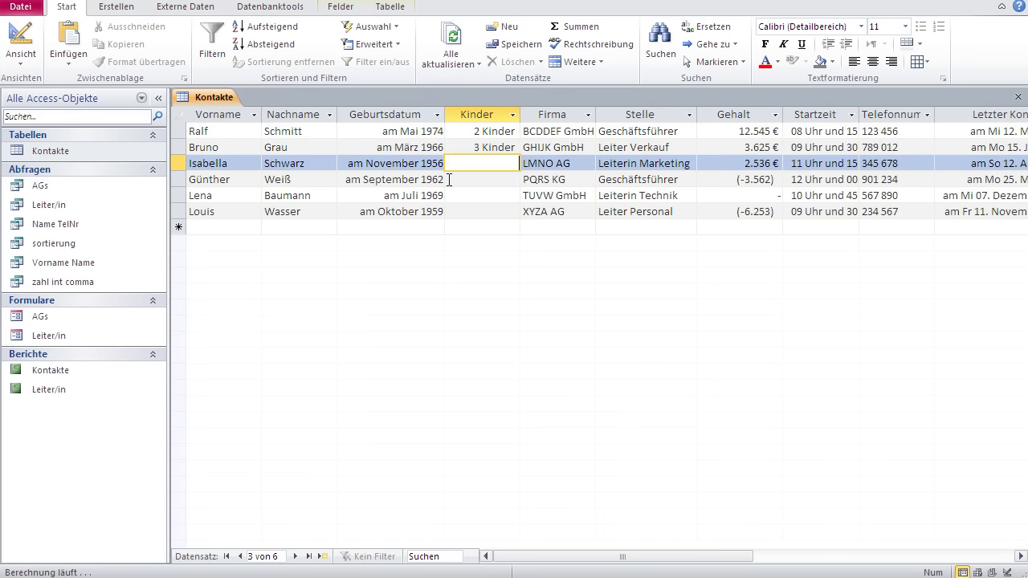
type("1")
key("Down")
type("0")
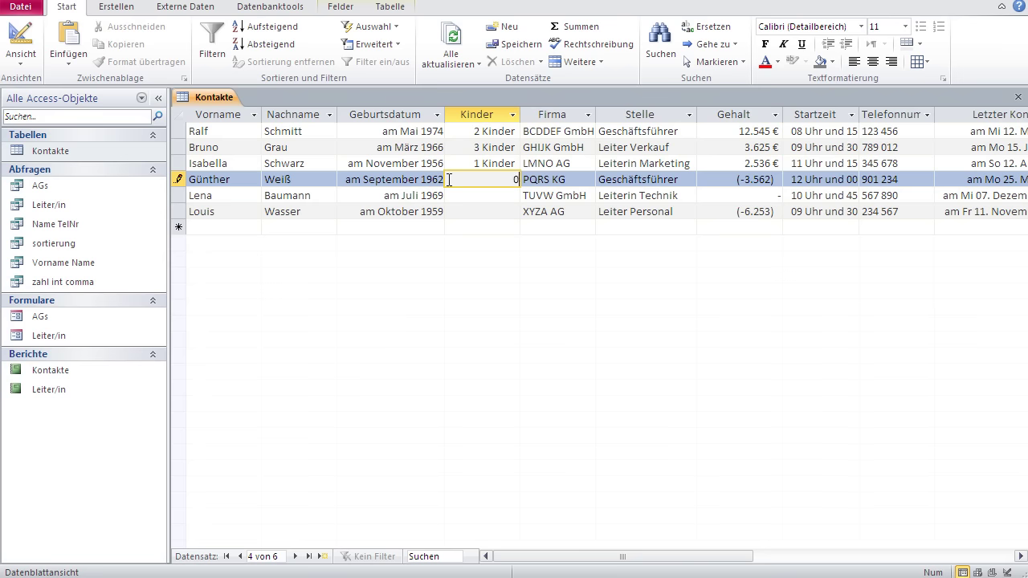
key("Down")
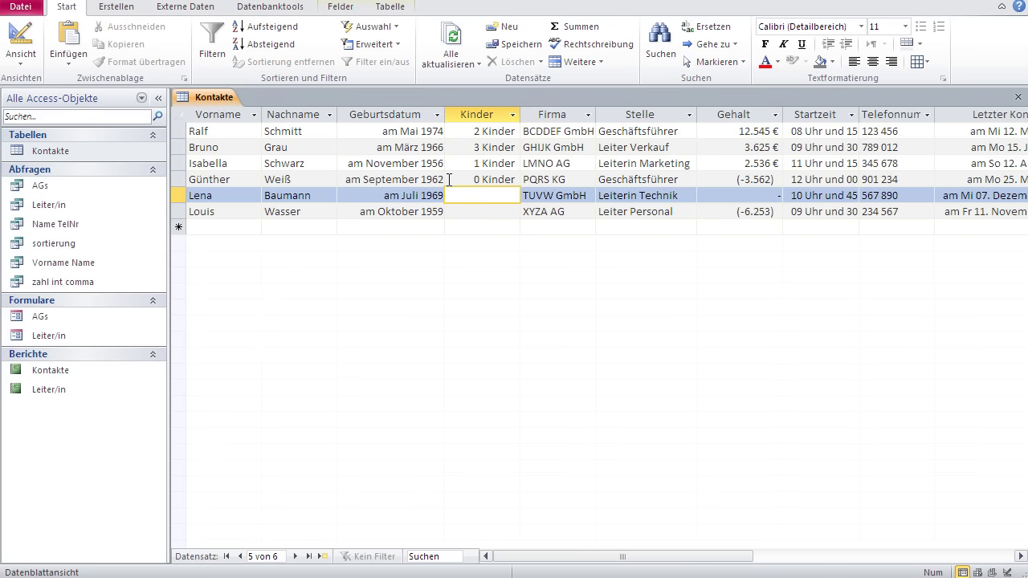
type("2")
key("Down")
type("5")
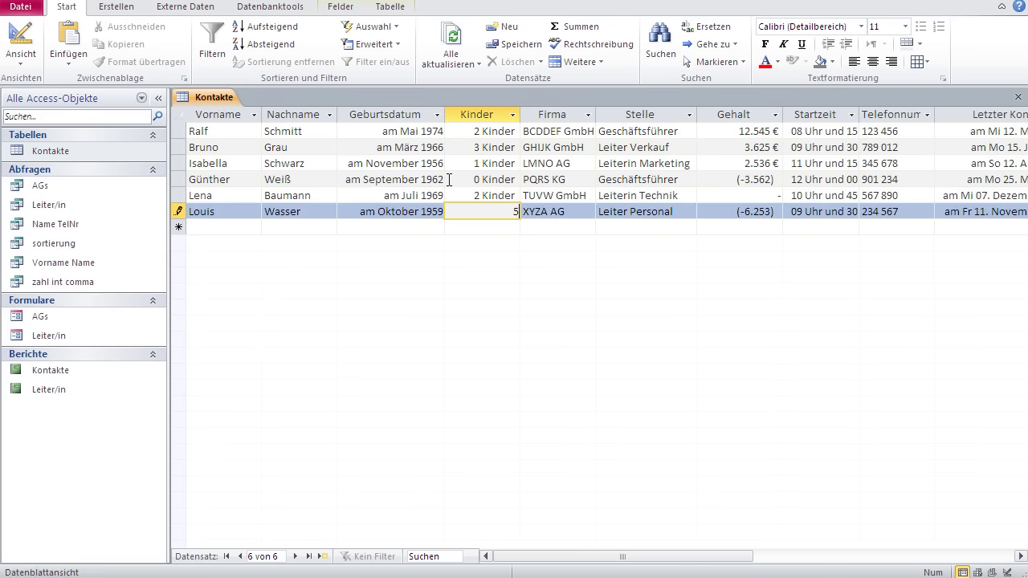
key("Up")
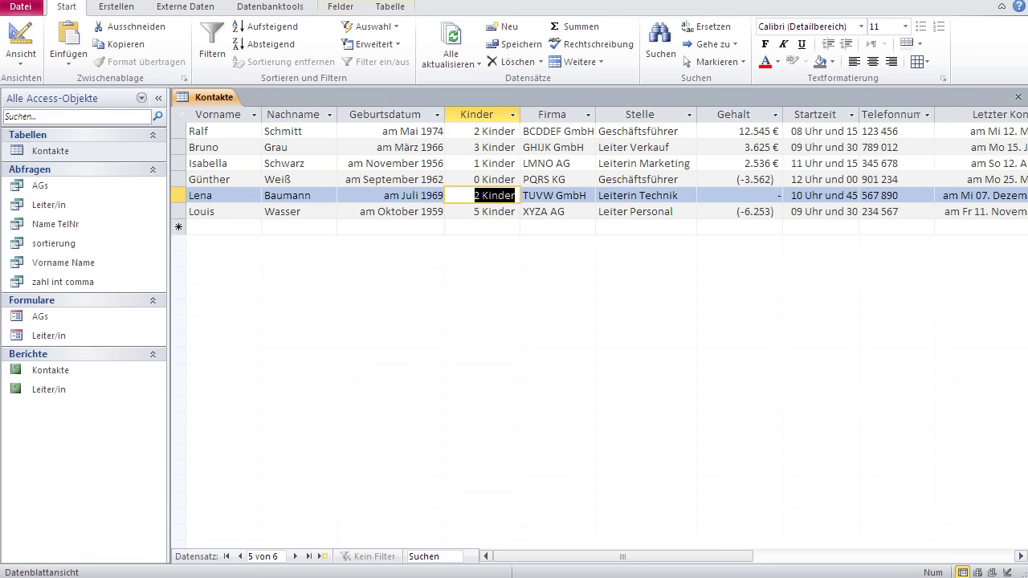
key("ctrl+Home")
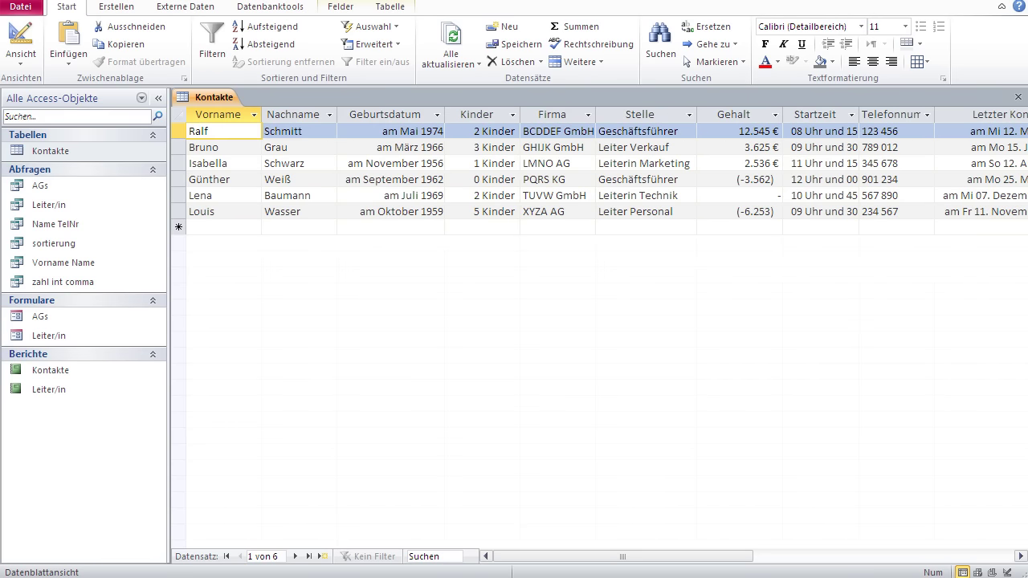
Step: Change the Kinder value of the third record to 0
left_click(504, 163)
double_click(504, 163)
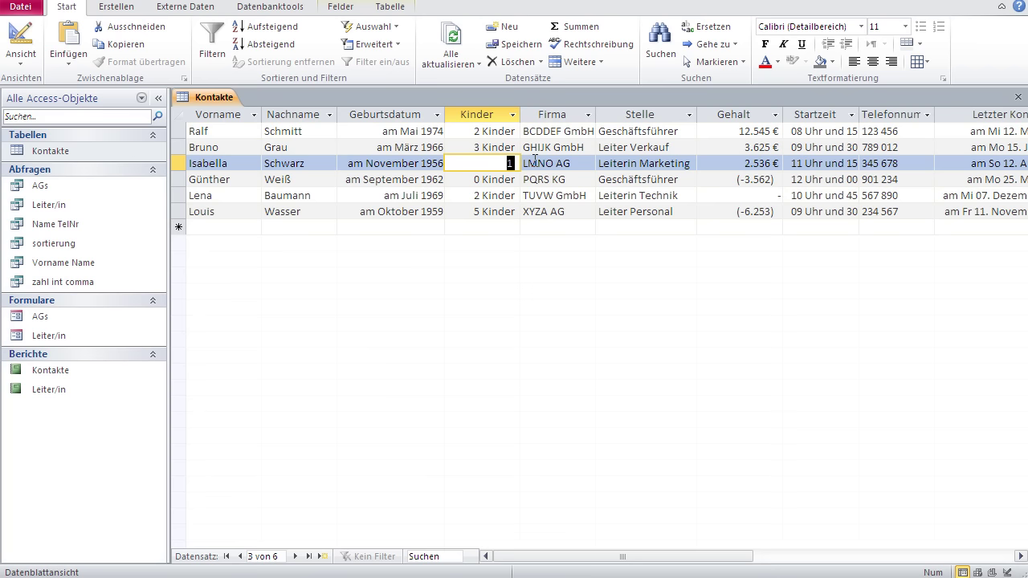
type("0")
left_click(480, 214)
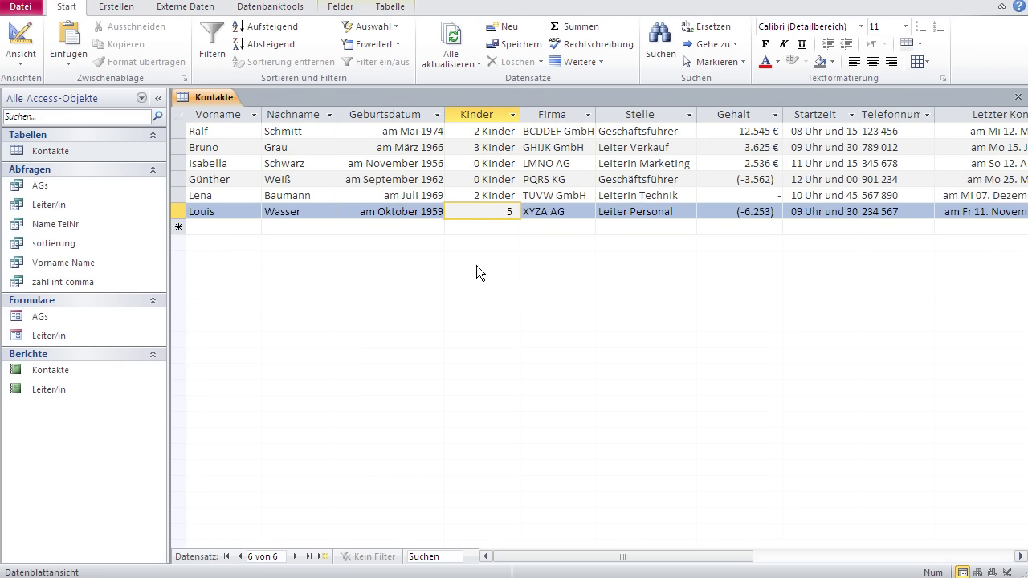
left_click(552, 180)
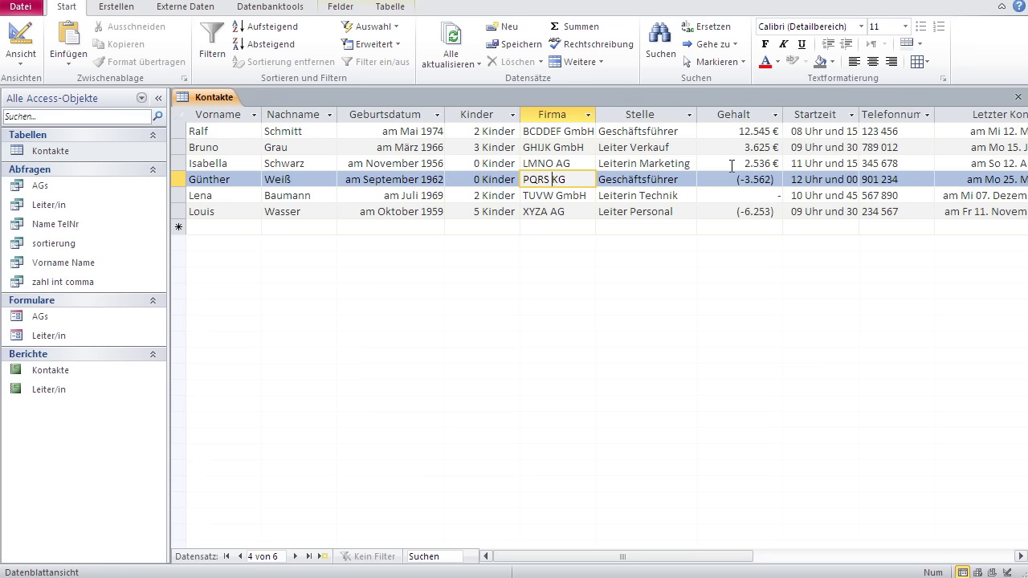
Step: Extend the Kinder format to 0" Kinder";;- with an empty negative section and a hyphen for zero, and view the datasheet
left_click(25, 47)
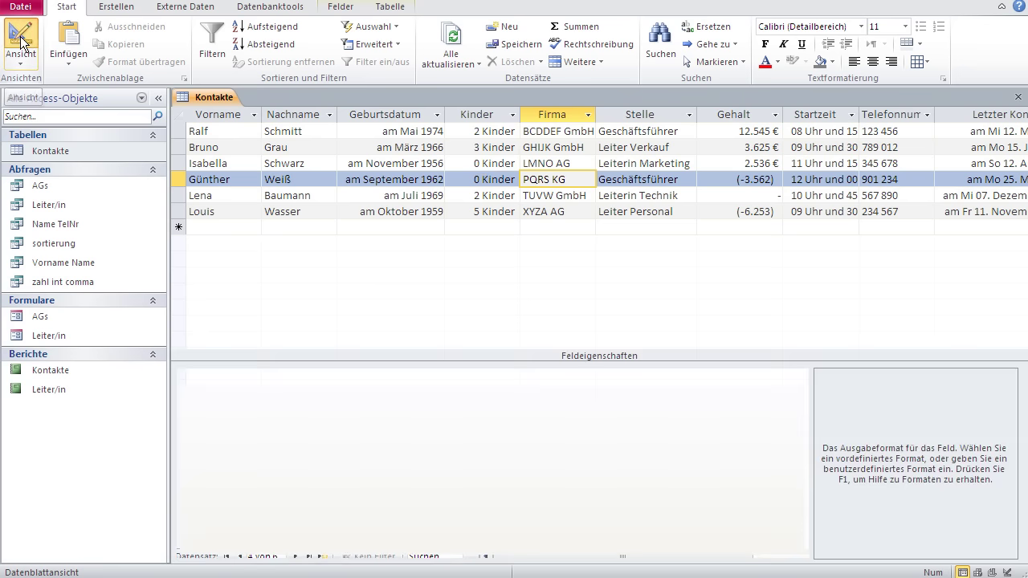
left_click(393, 416)
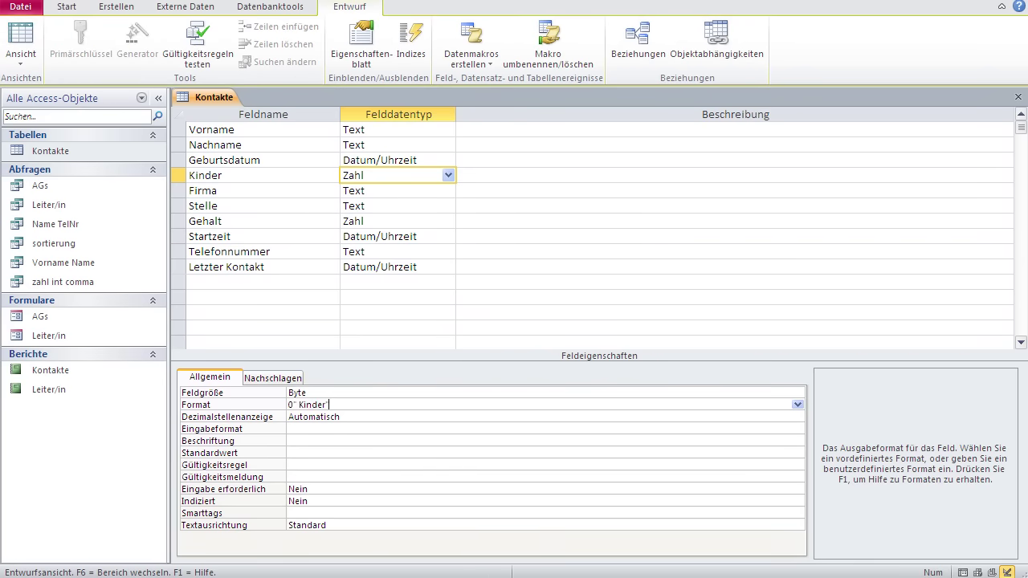
type(";")
type(";")
type("\"")
left_click(13, 62)
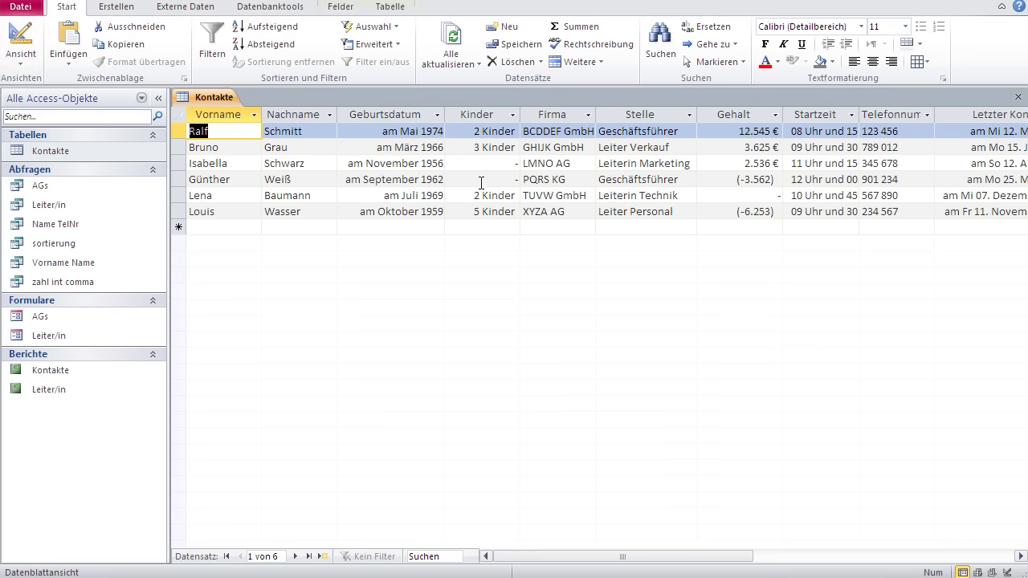
Step: Change the zero section of the Kinder format to empty quotes "" and check the values stored in the blank datasheet cells
left_click(12, 41)
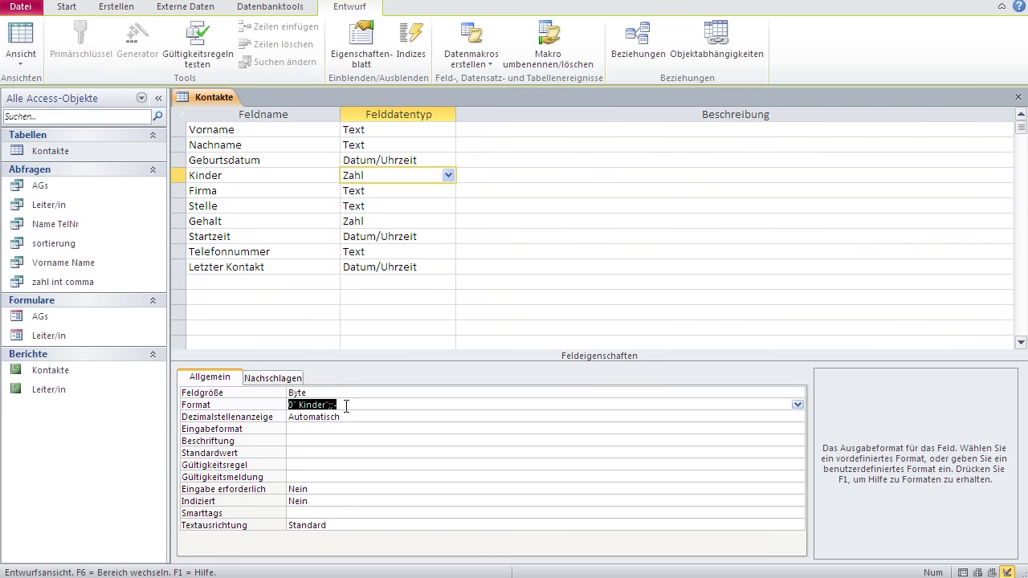
left_click(348, 405)
left_click(357, 419)
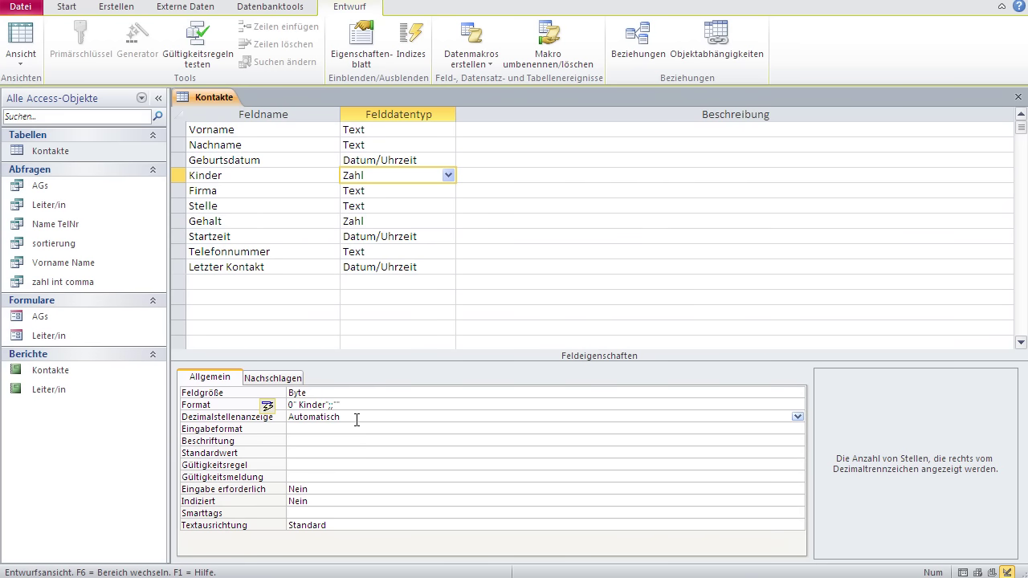
left_click(21, 48)
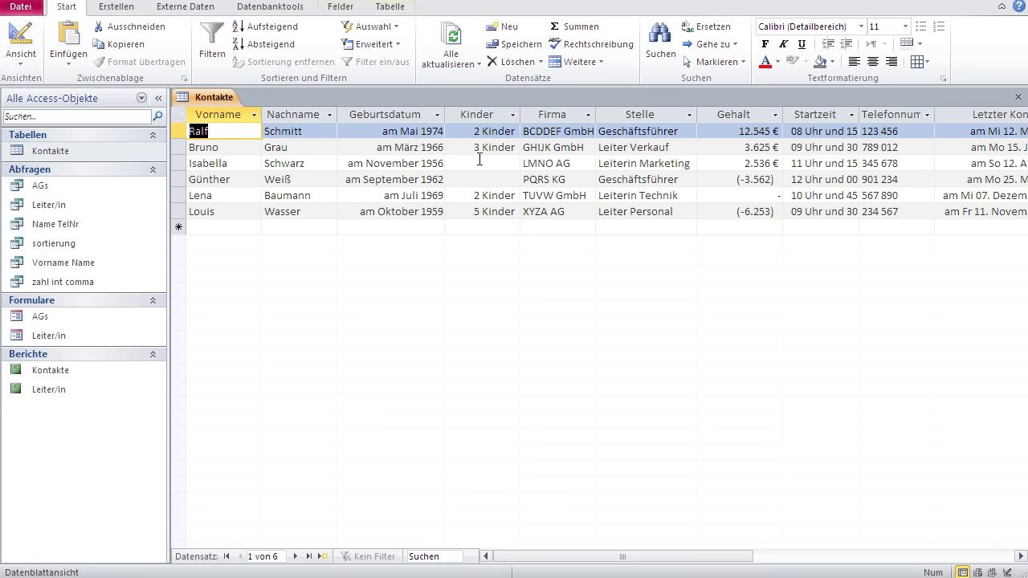
left_click(479, 165)
key("Down")
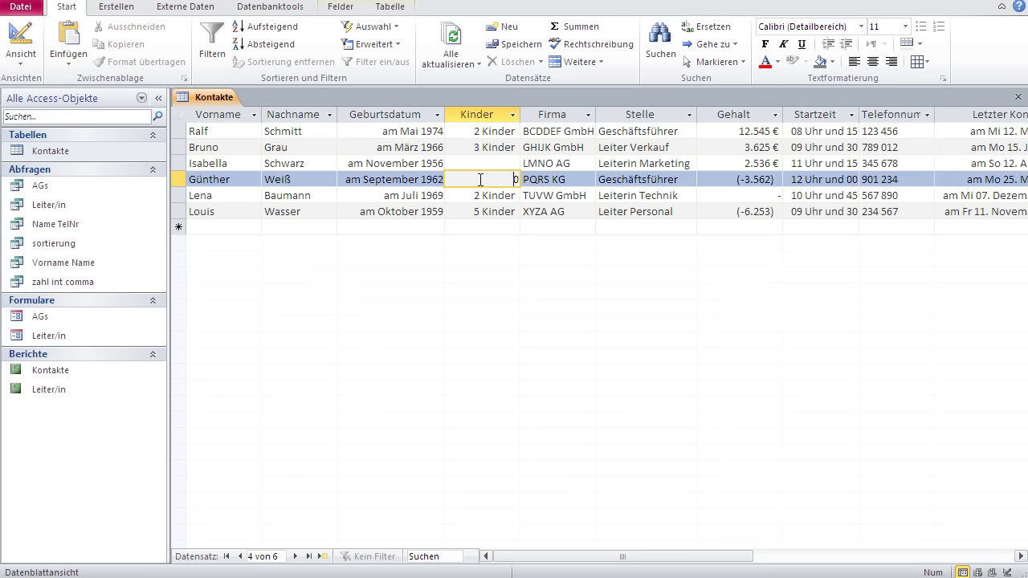
left_click(482, 163)
left_click(481, 180)
left_click(479, 229)
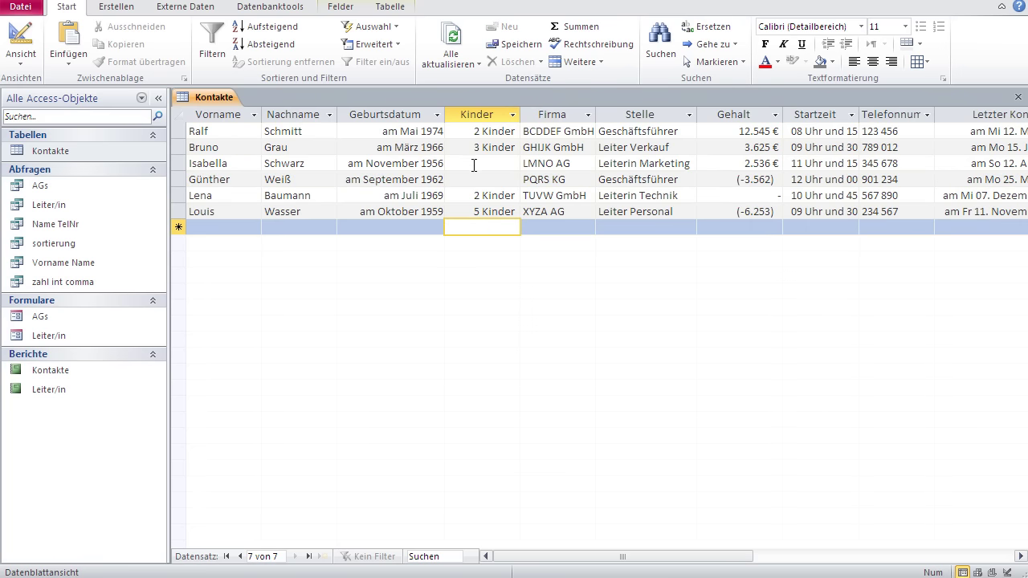
Step: Put a hyphen back in the zero section of the Kinder format and return to the datasheet
left_click(20, 44)
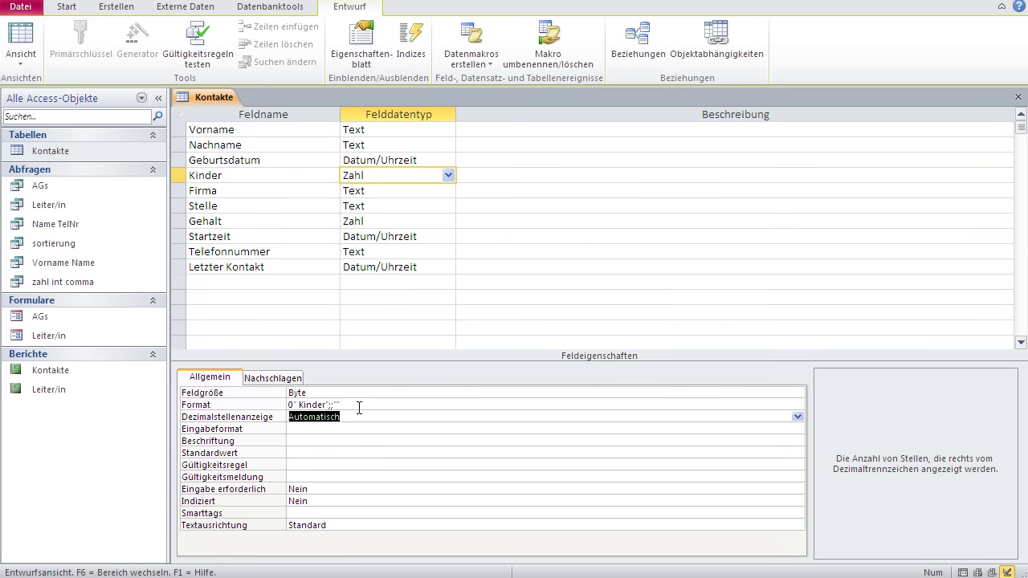
left_click(355, 405)
type("-\"")
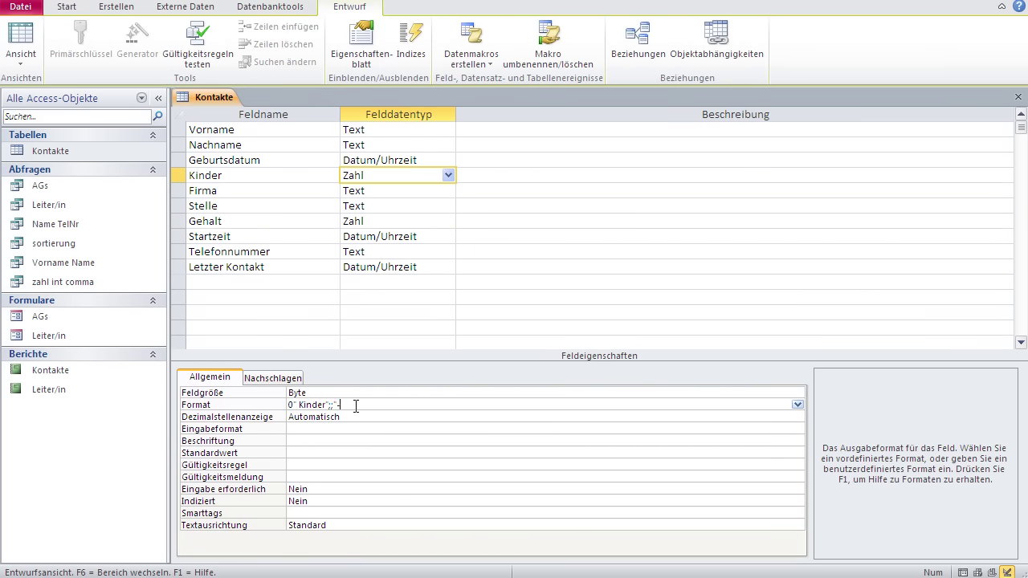
left_click(352, 425)
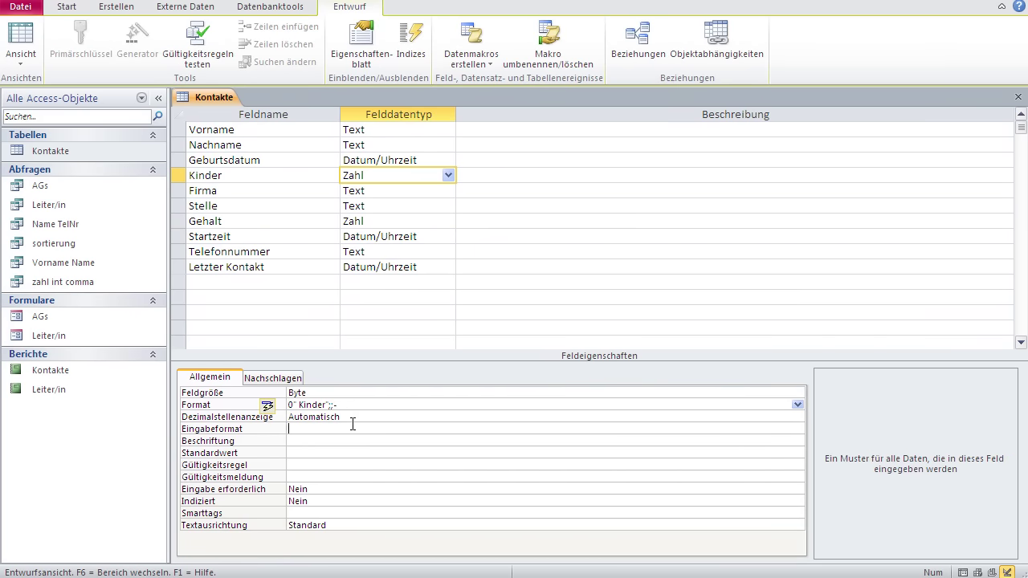
left_click(10, 49)
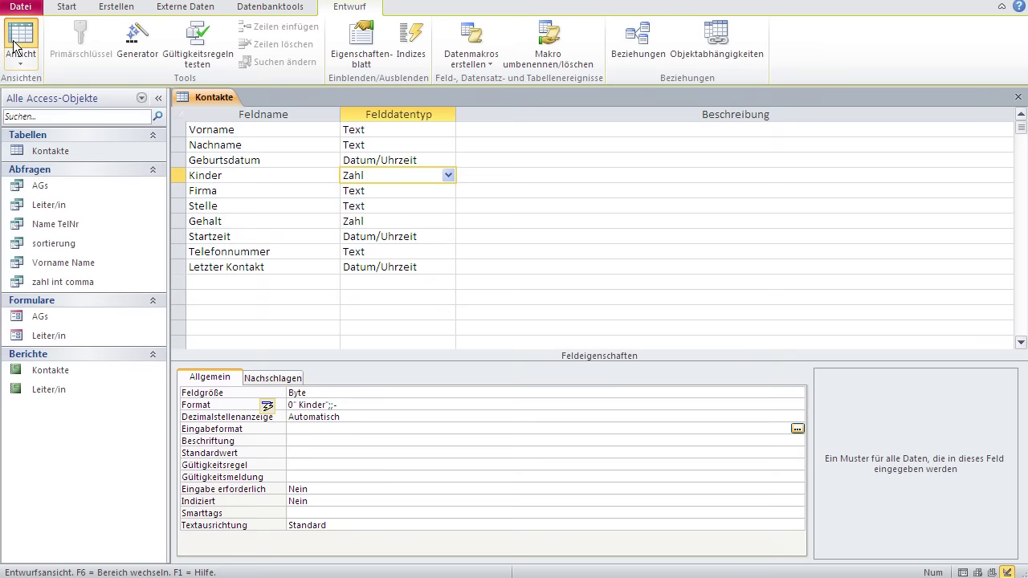
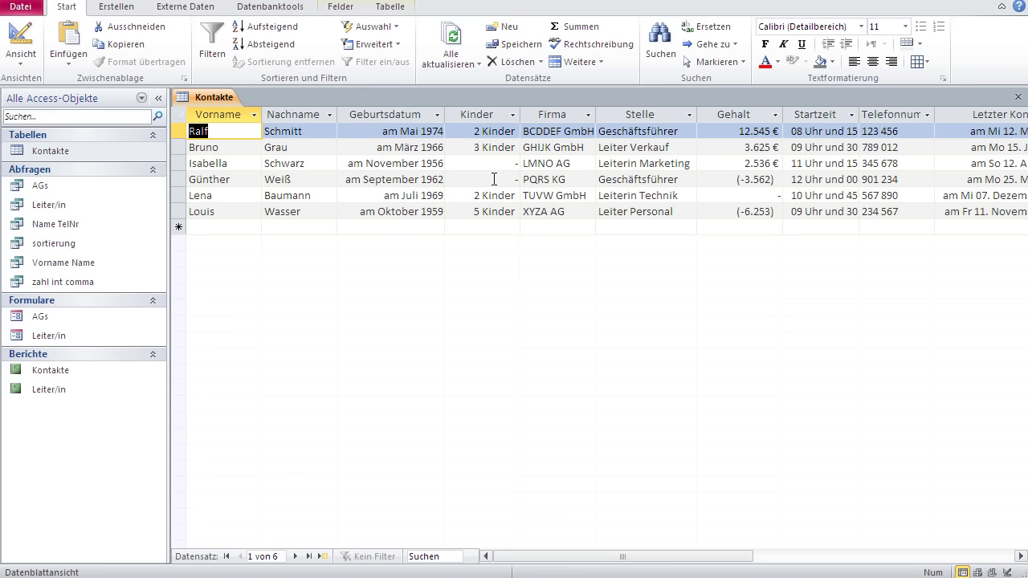
Step: Centre the Kinder column in the datasheet and check its Textausrichtung property in the table design
left_click(390, 195)
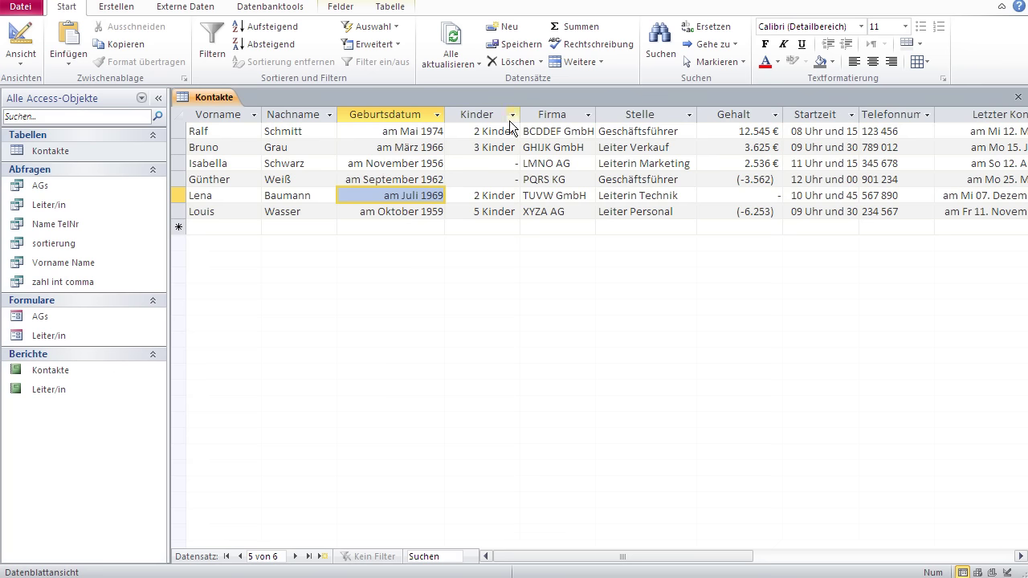
left_click(485, 116)
left_click(872, 61)
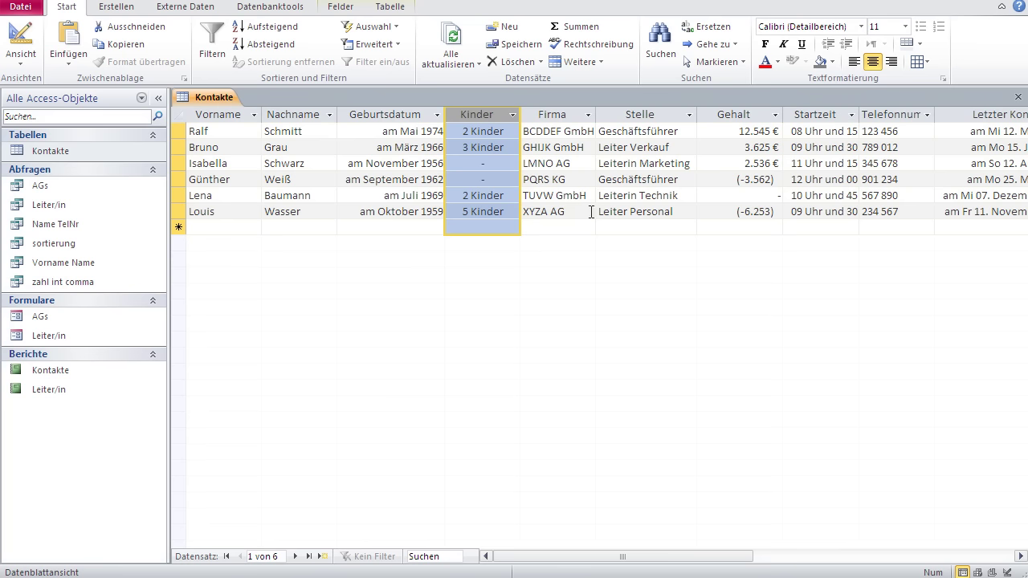
left_click(17, 54)
left_click(17, 41)
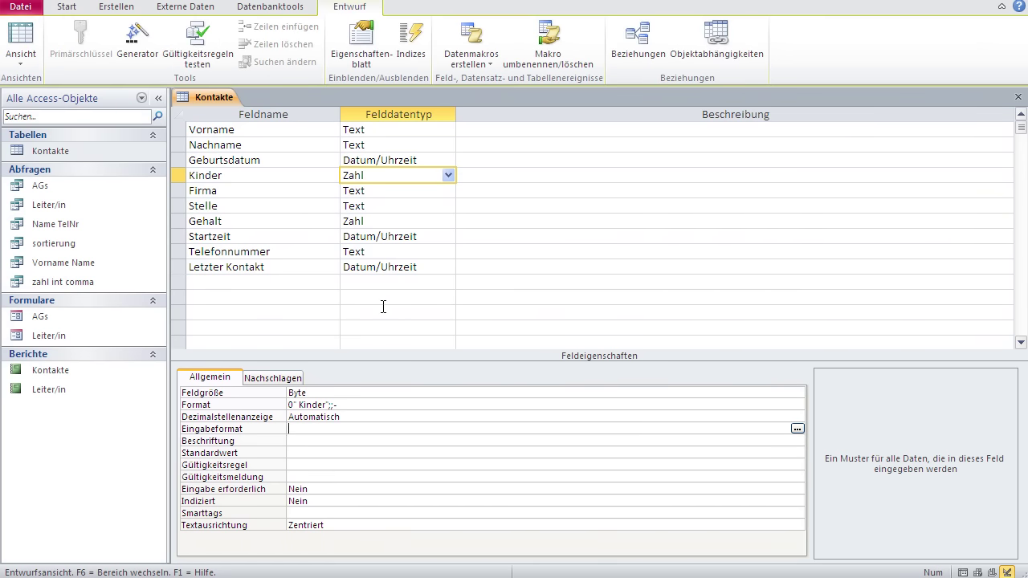
left_click(17, 35)
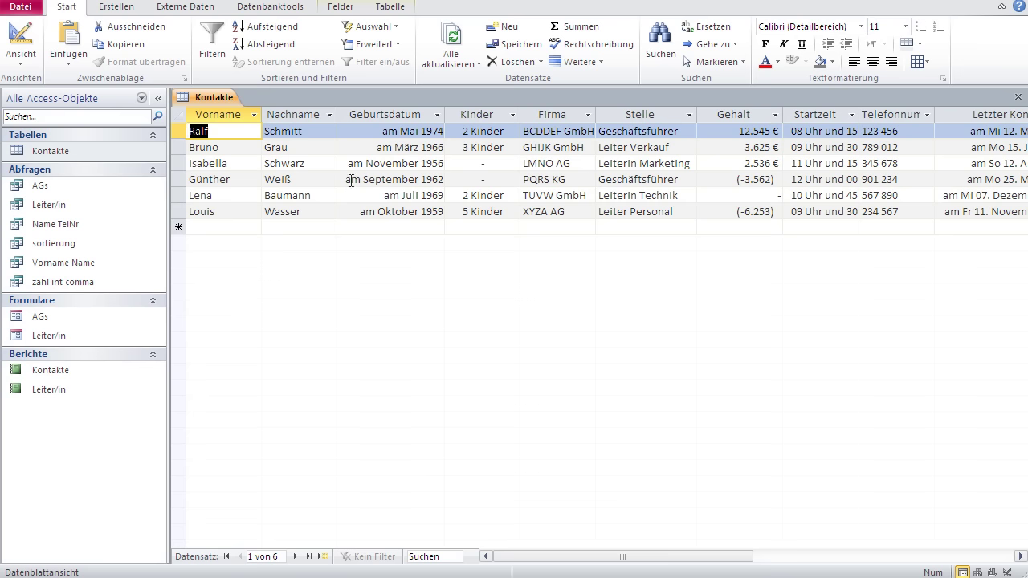
Step: Review the available Feldgröße options for the Kinder field in the table design, keeping Byte selected
left_click(24, 38)
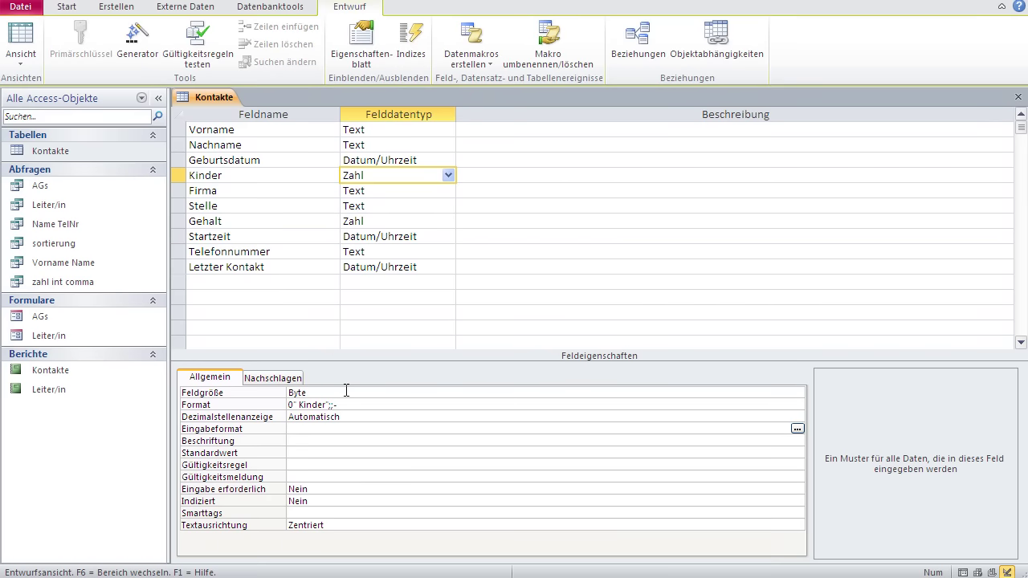
left_click(346, 392)
left_click(798, 392)
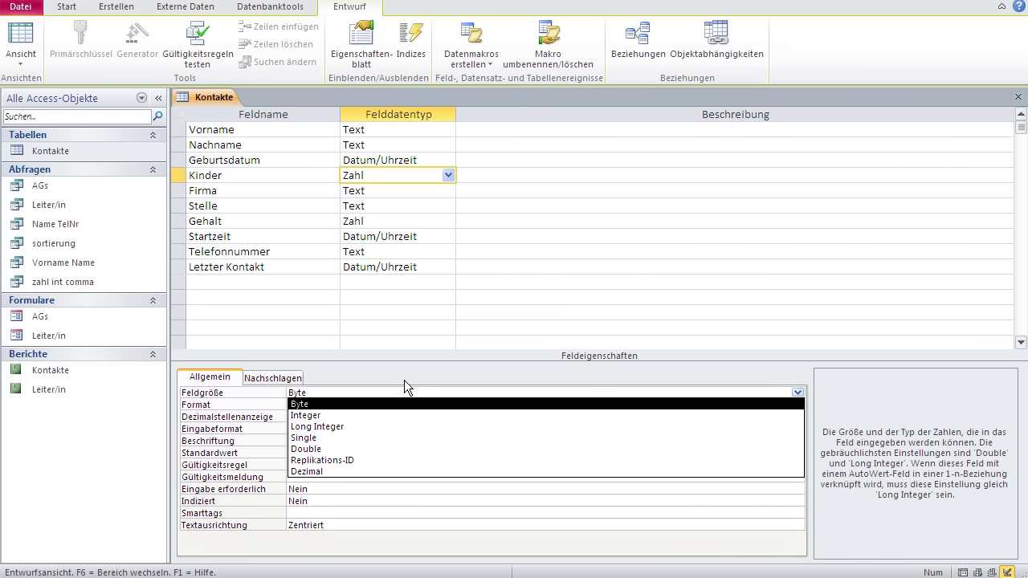
left_click(404, 404)
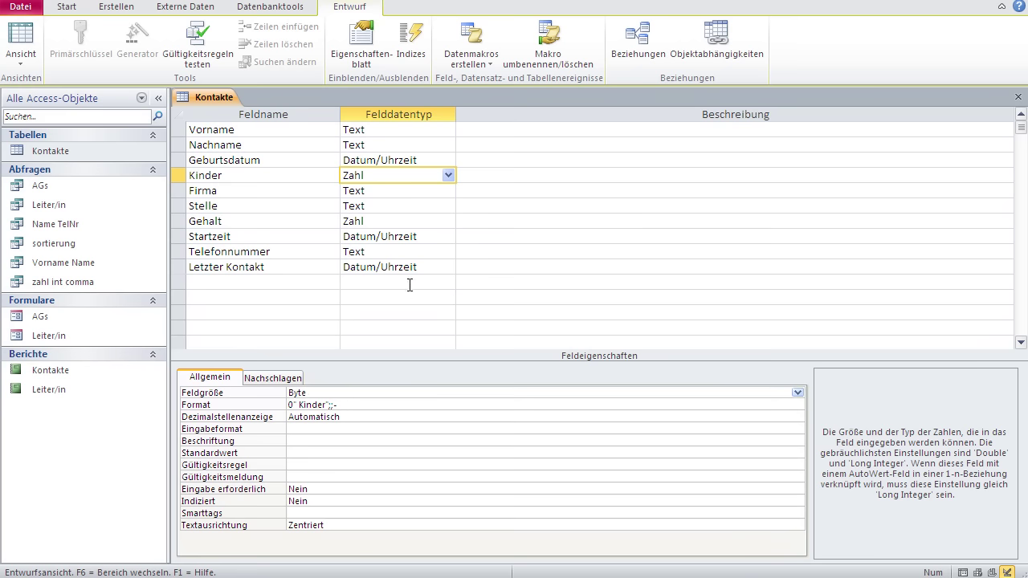
Step: Examine the Gehalt field's number properties and the data types on offer, including Währung, without choosing another one
left_click(408, 222)
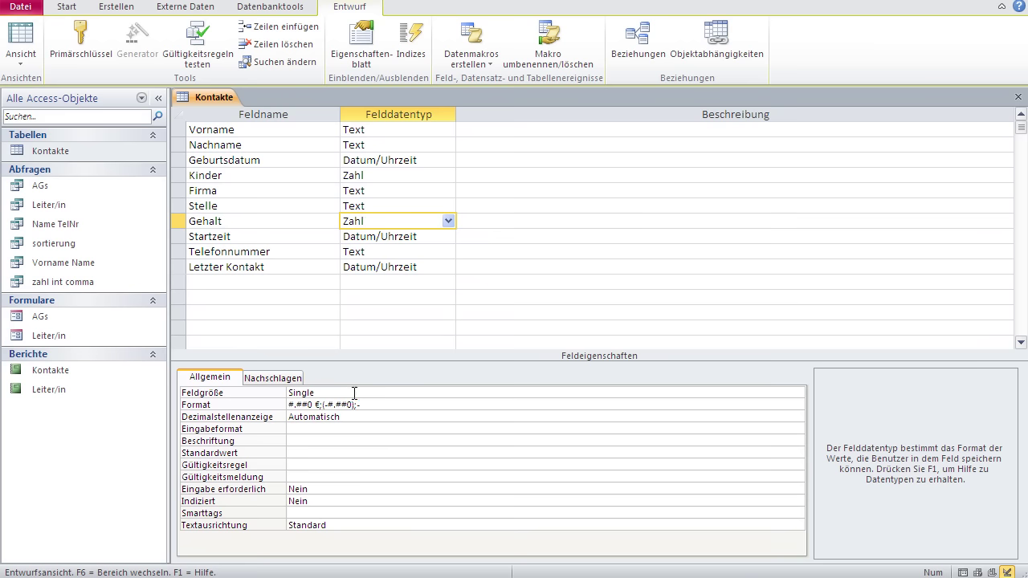
left_click(448, 222)
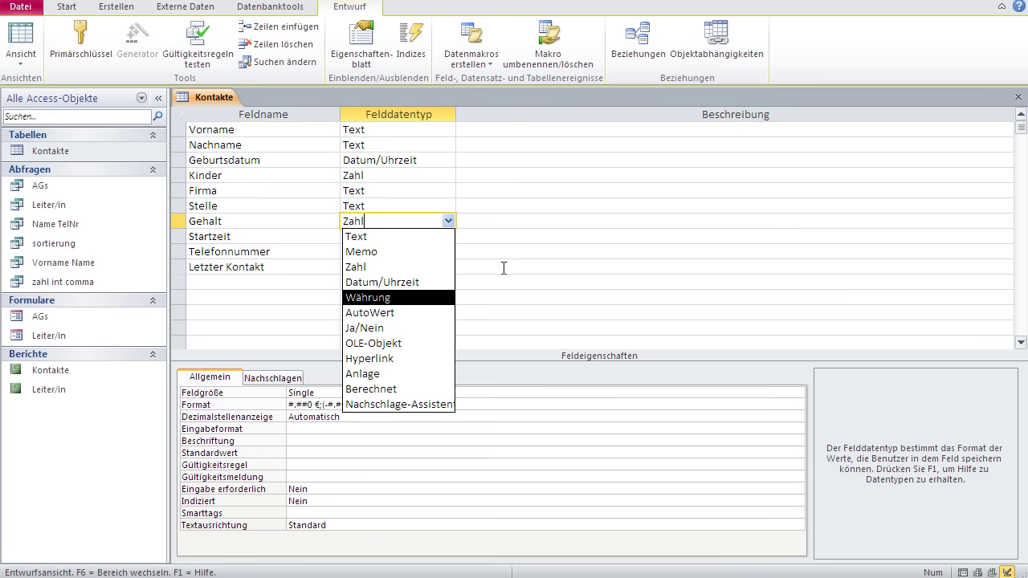
left_click(534, 299)
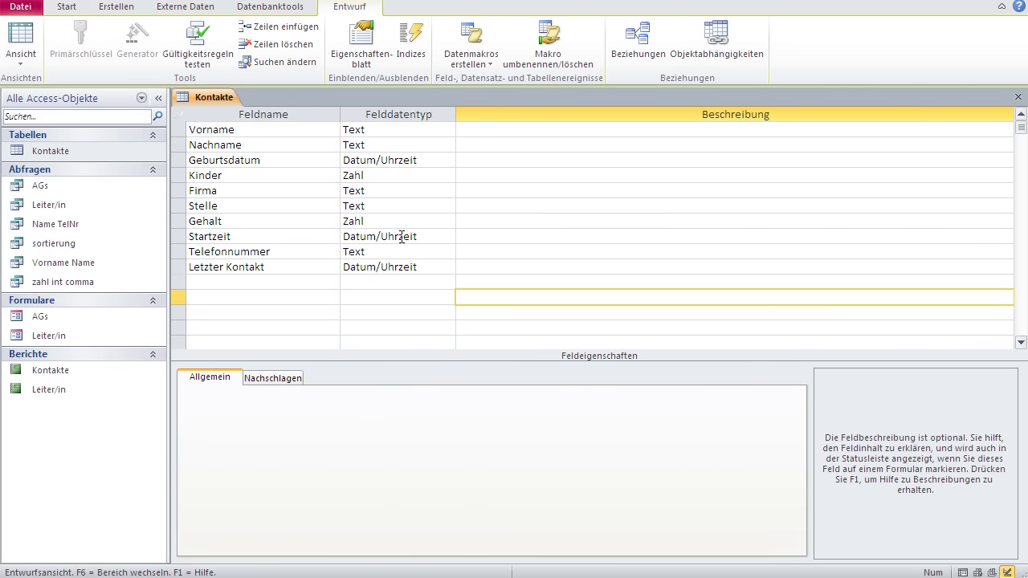